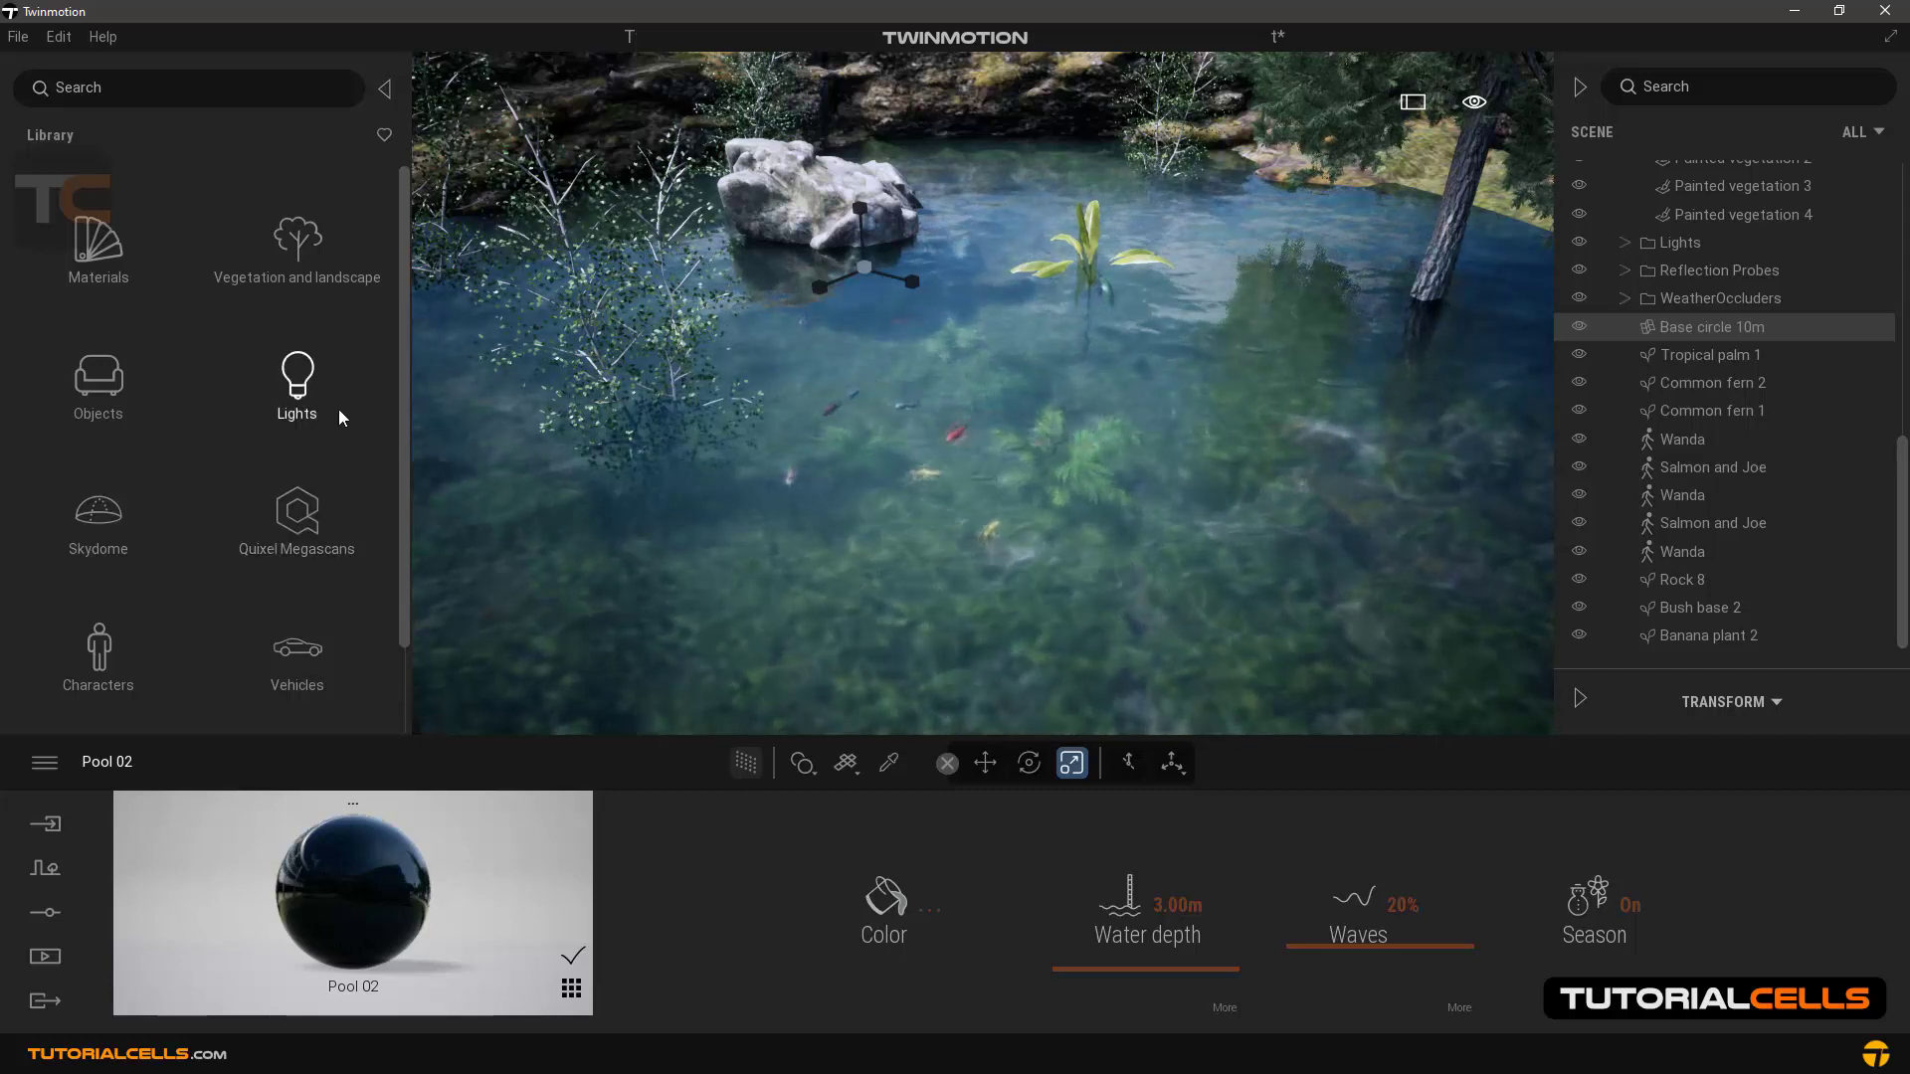
Step: Open the Library's material categories
click(98, 250)
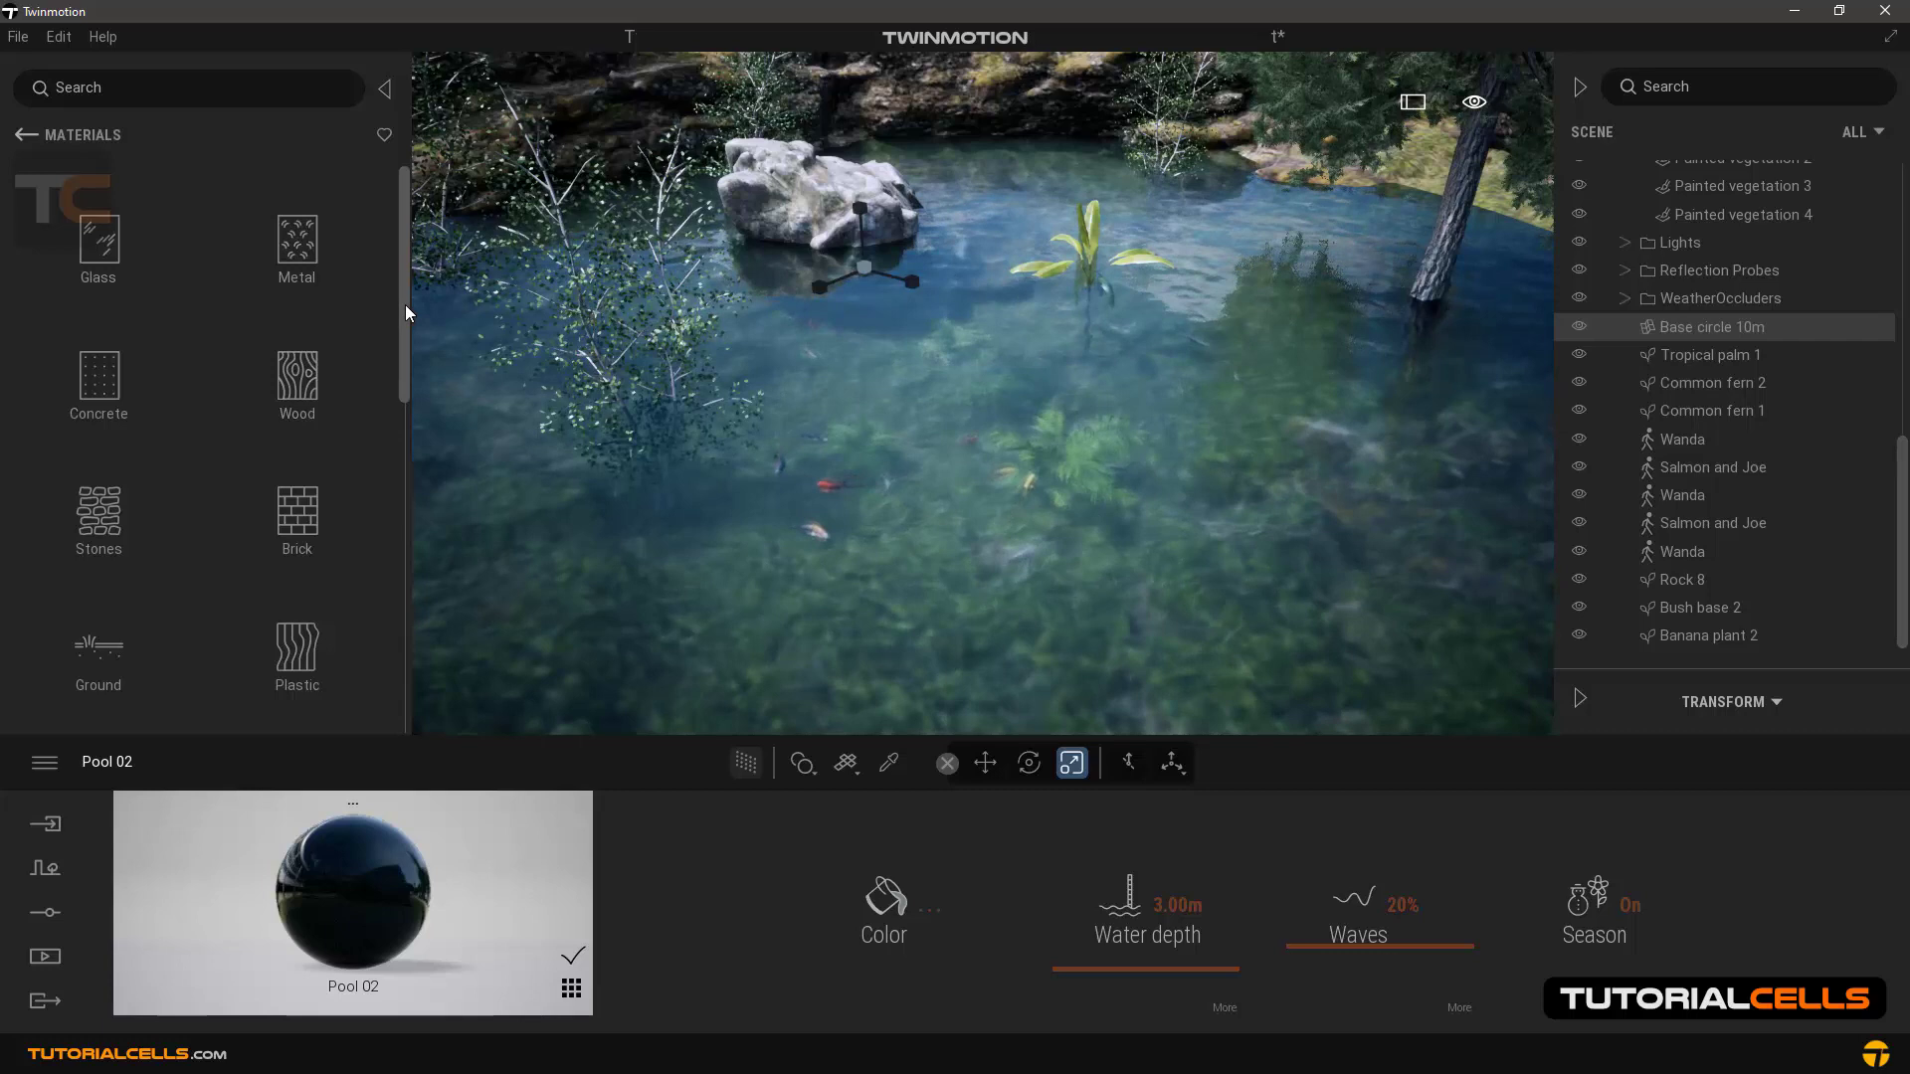
scroll(392, 378, down, 4)
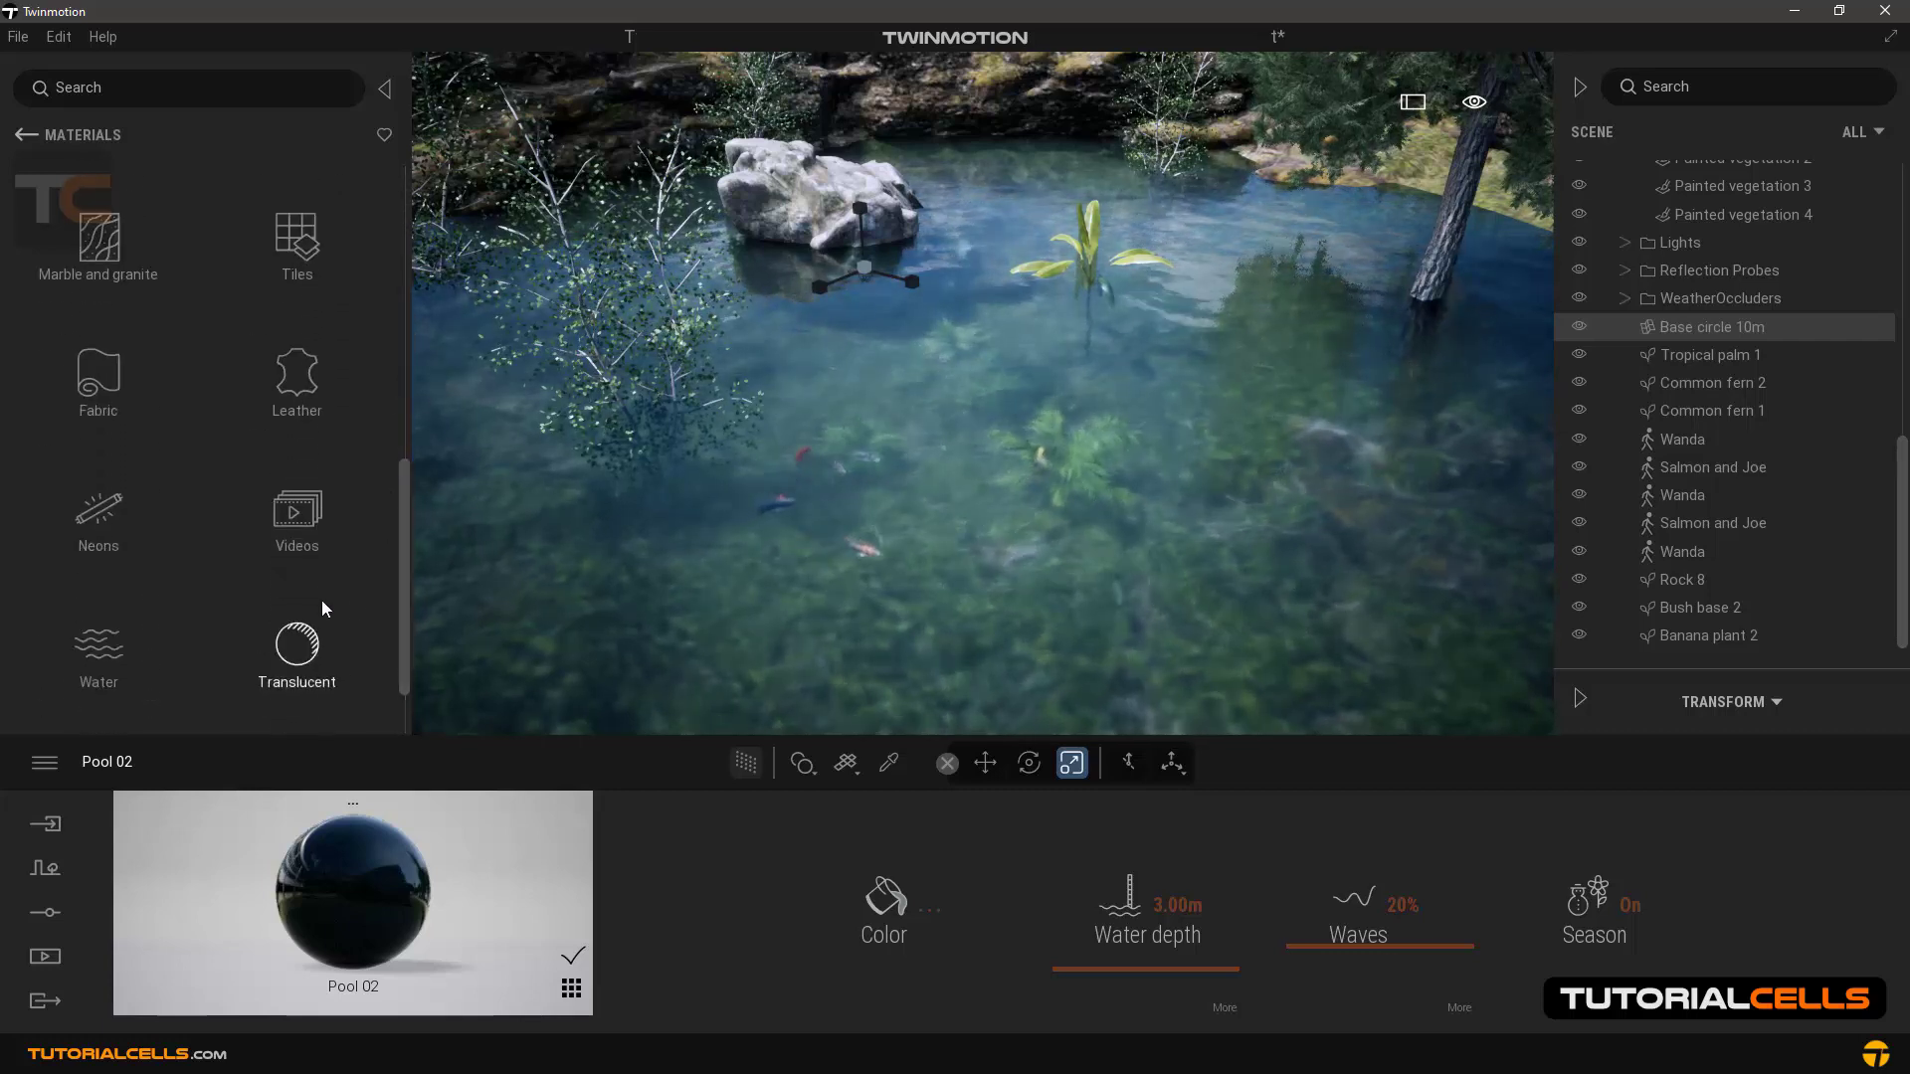
Step: Open the Water material presets to preview Pool, River, Lake and Sea
click(96, 661)
mouse_move(101, 217)
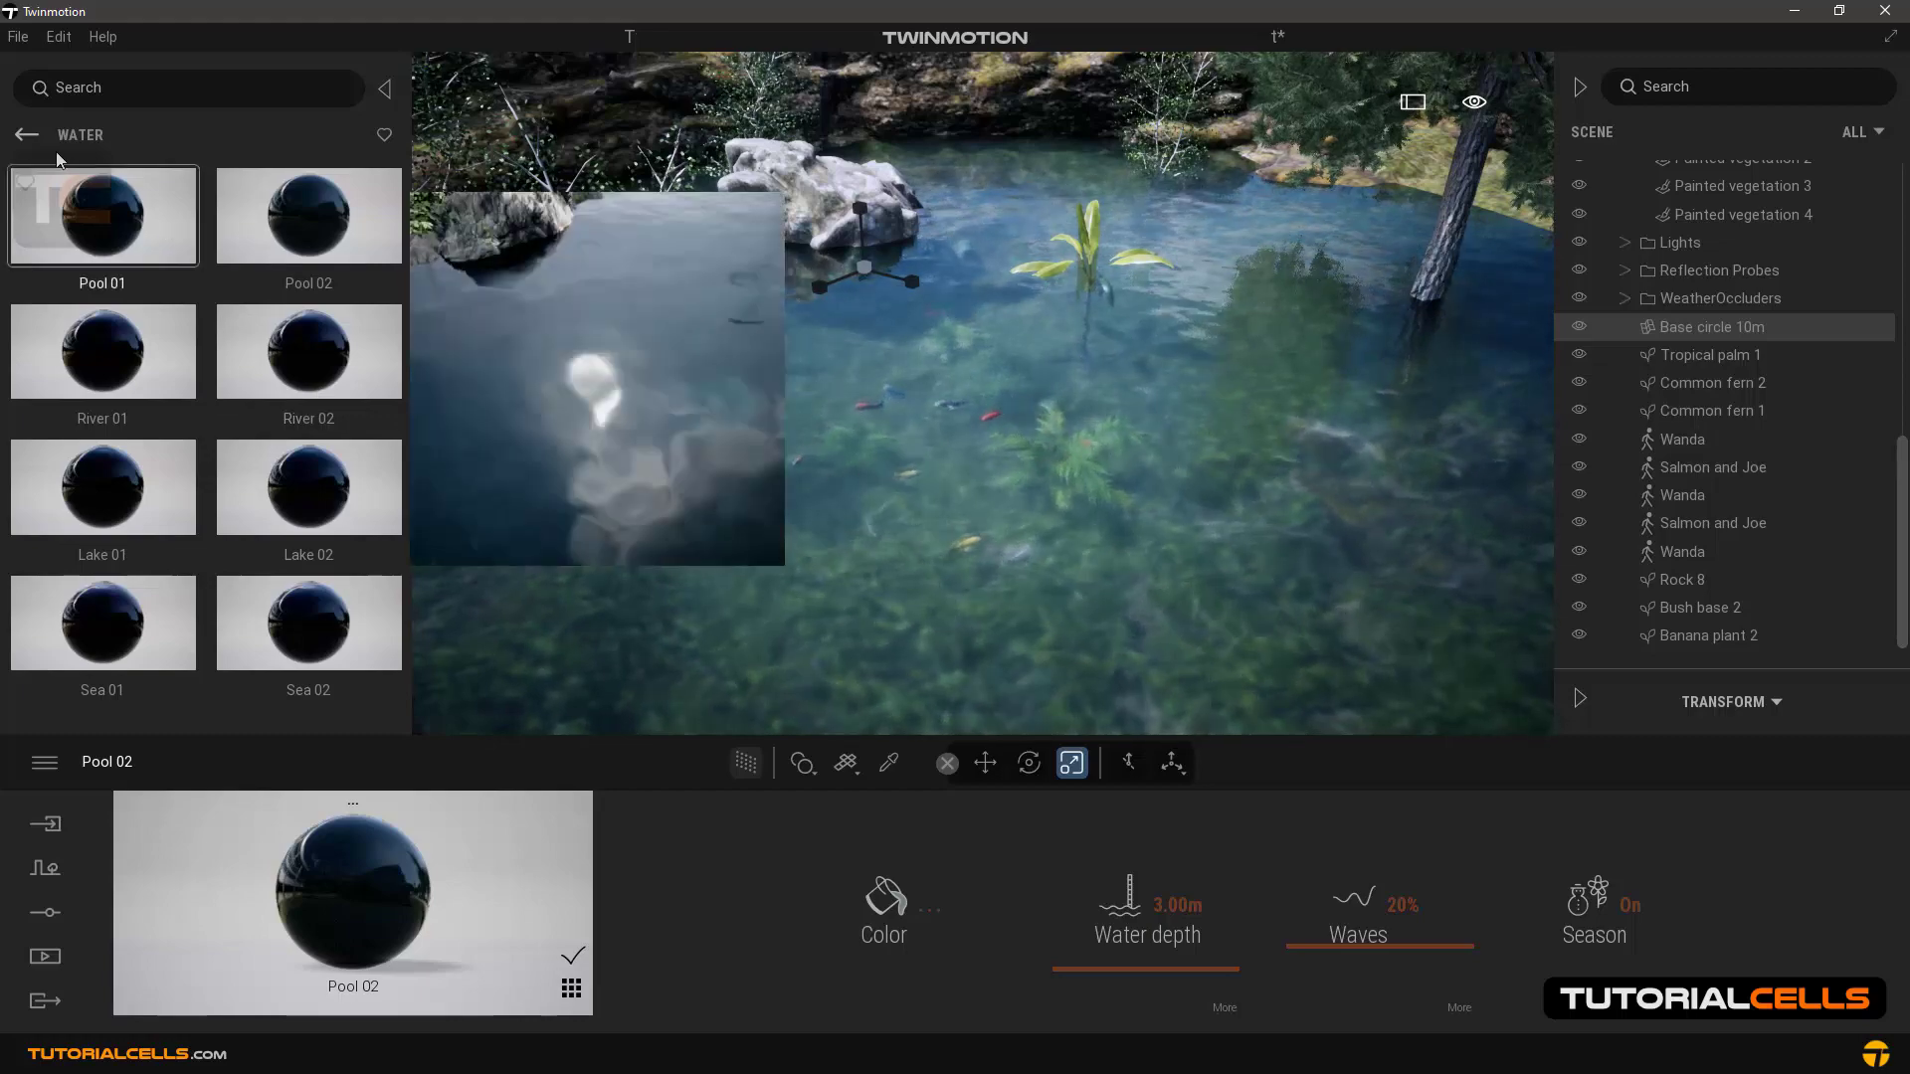
Step: Drop a Base circle 10m primitive into the pond and lift it high above the water
click(26, 134)
scroll(957, 409, down, 5)
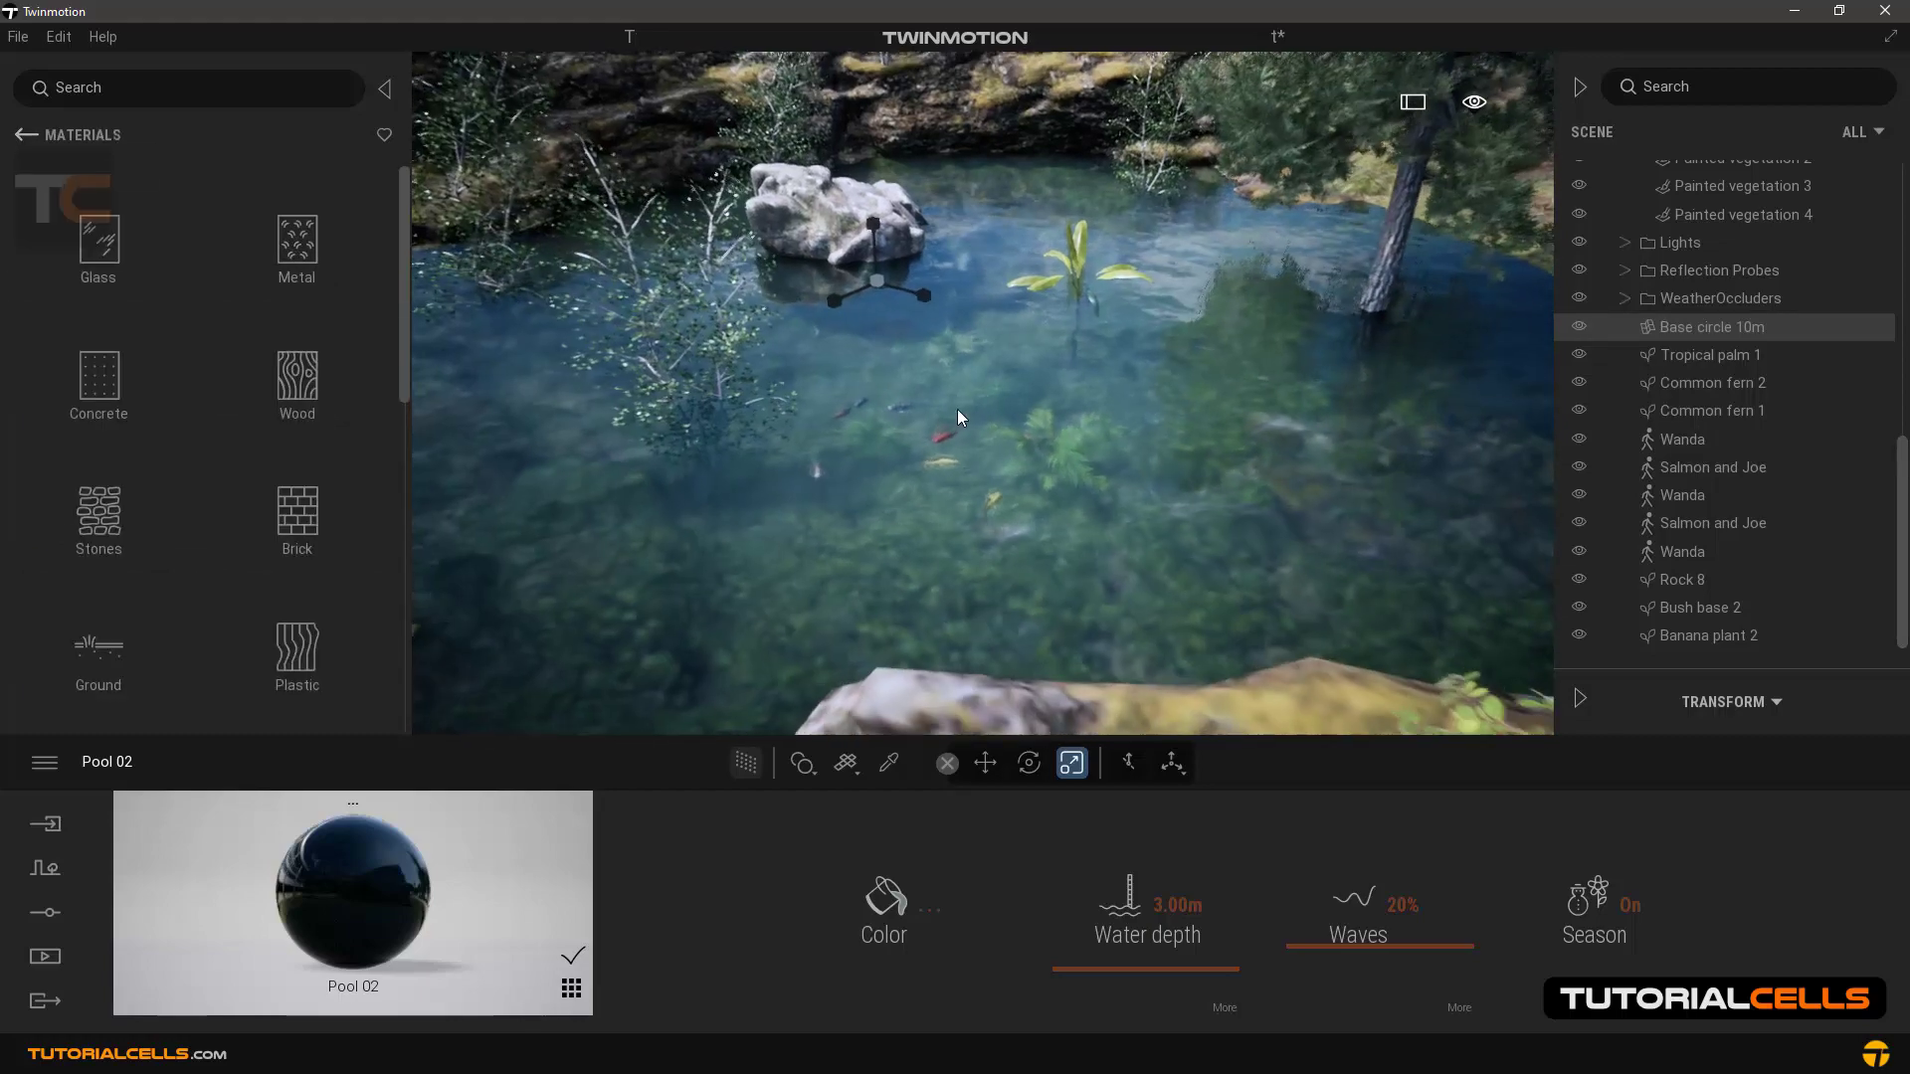
scroll(131, 473, down, 1)
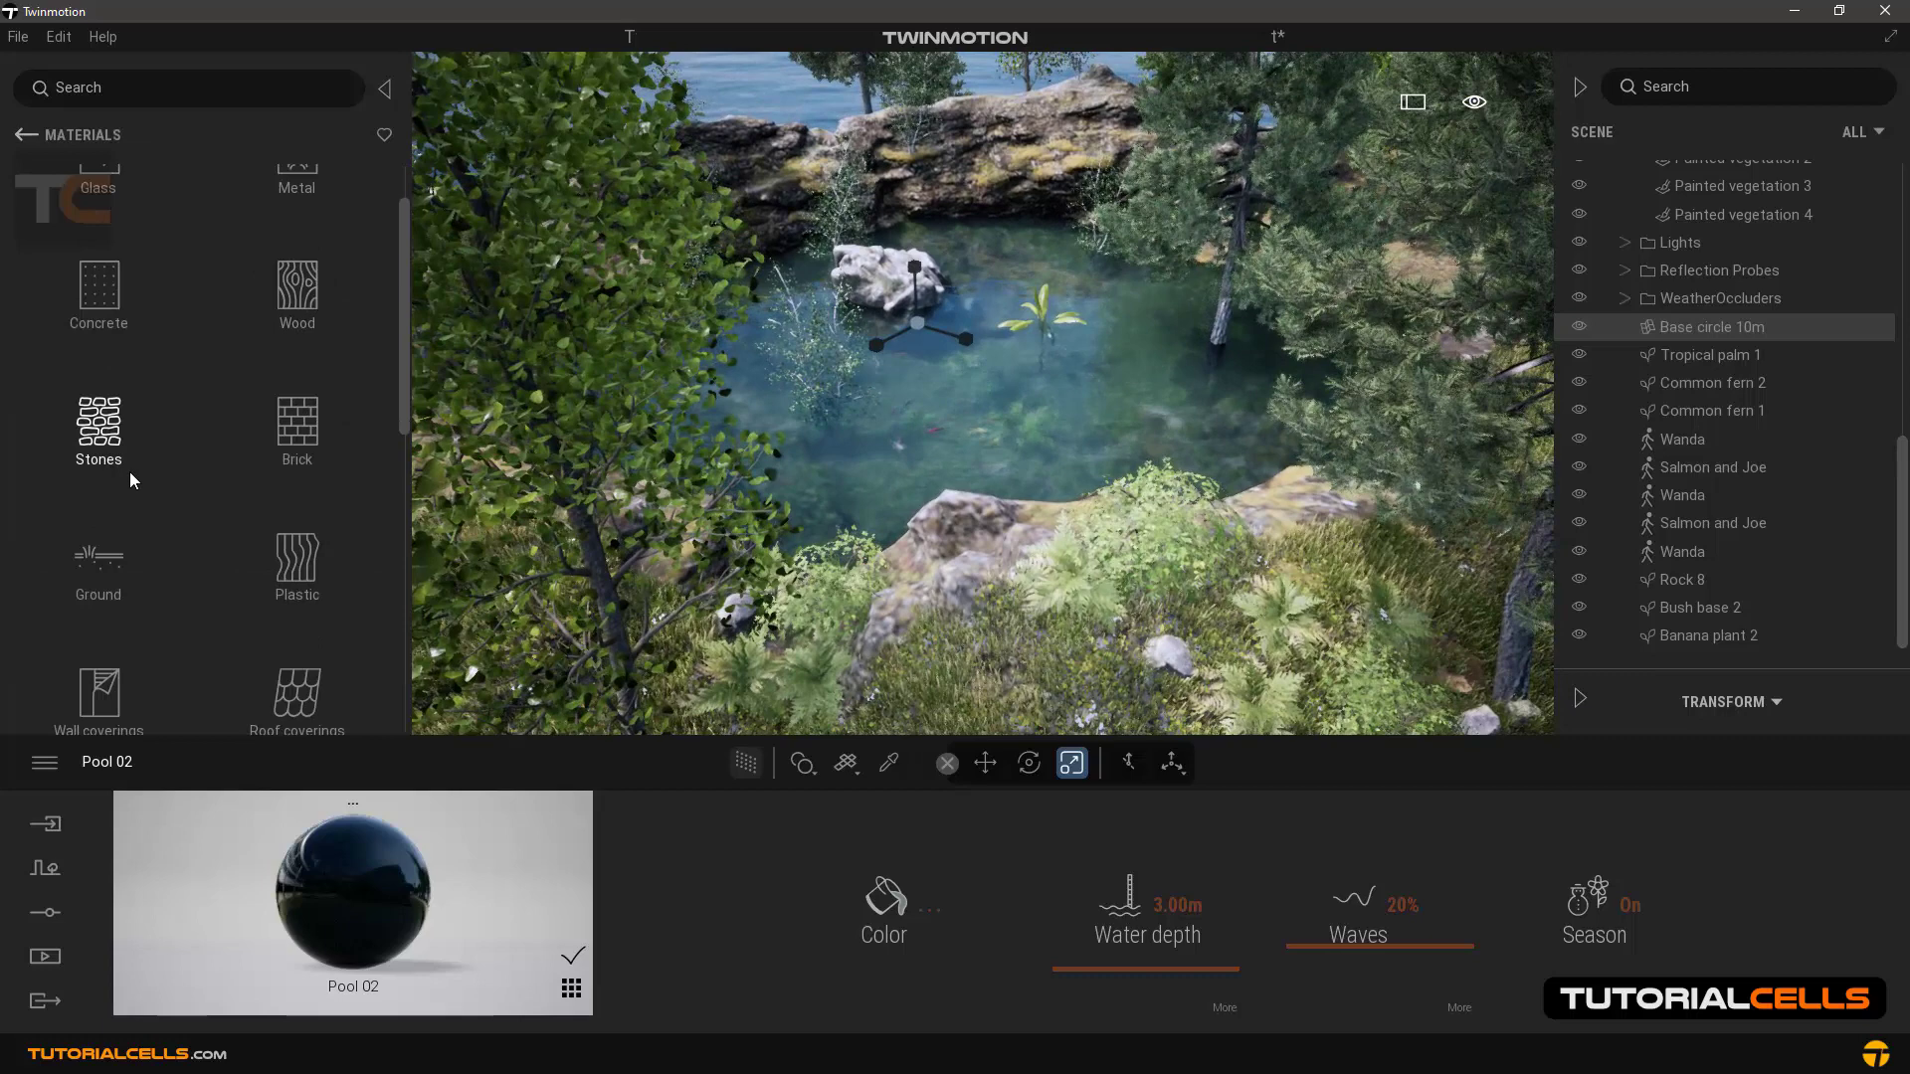
scroll(130, 447, up, 1)
click(24, 135)
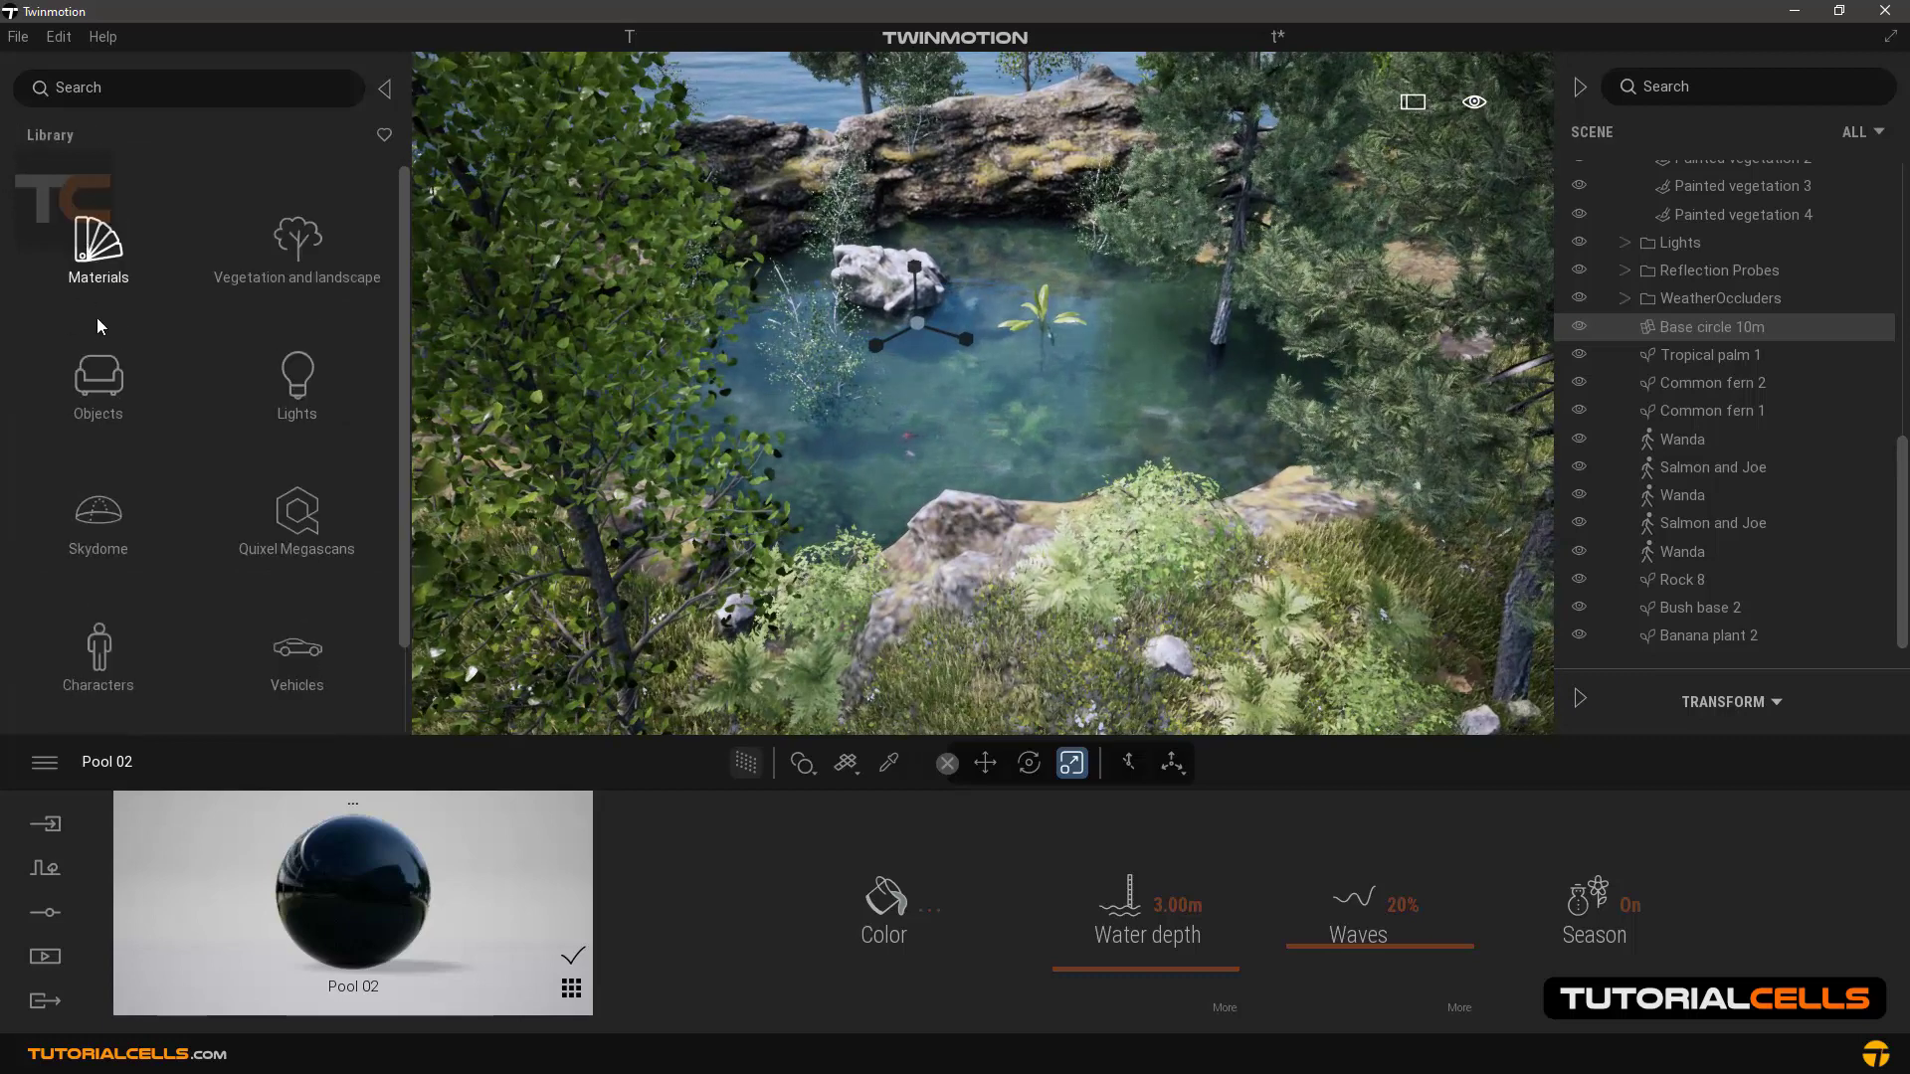
click(96, 387)
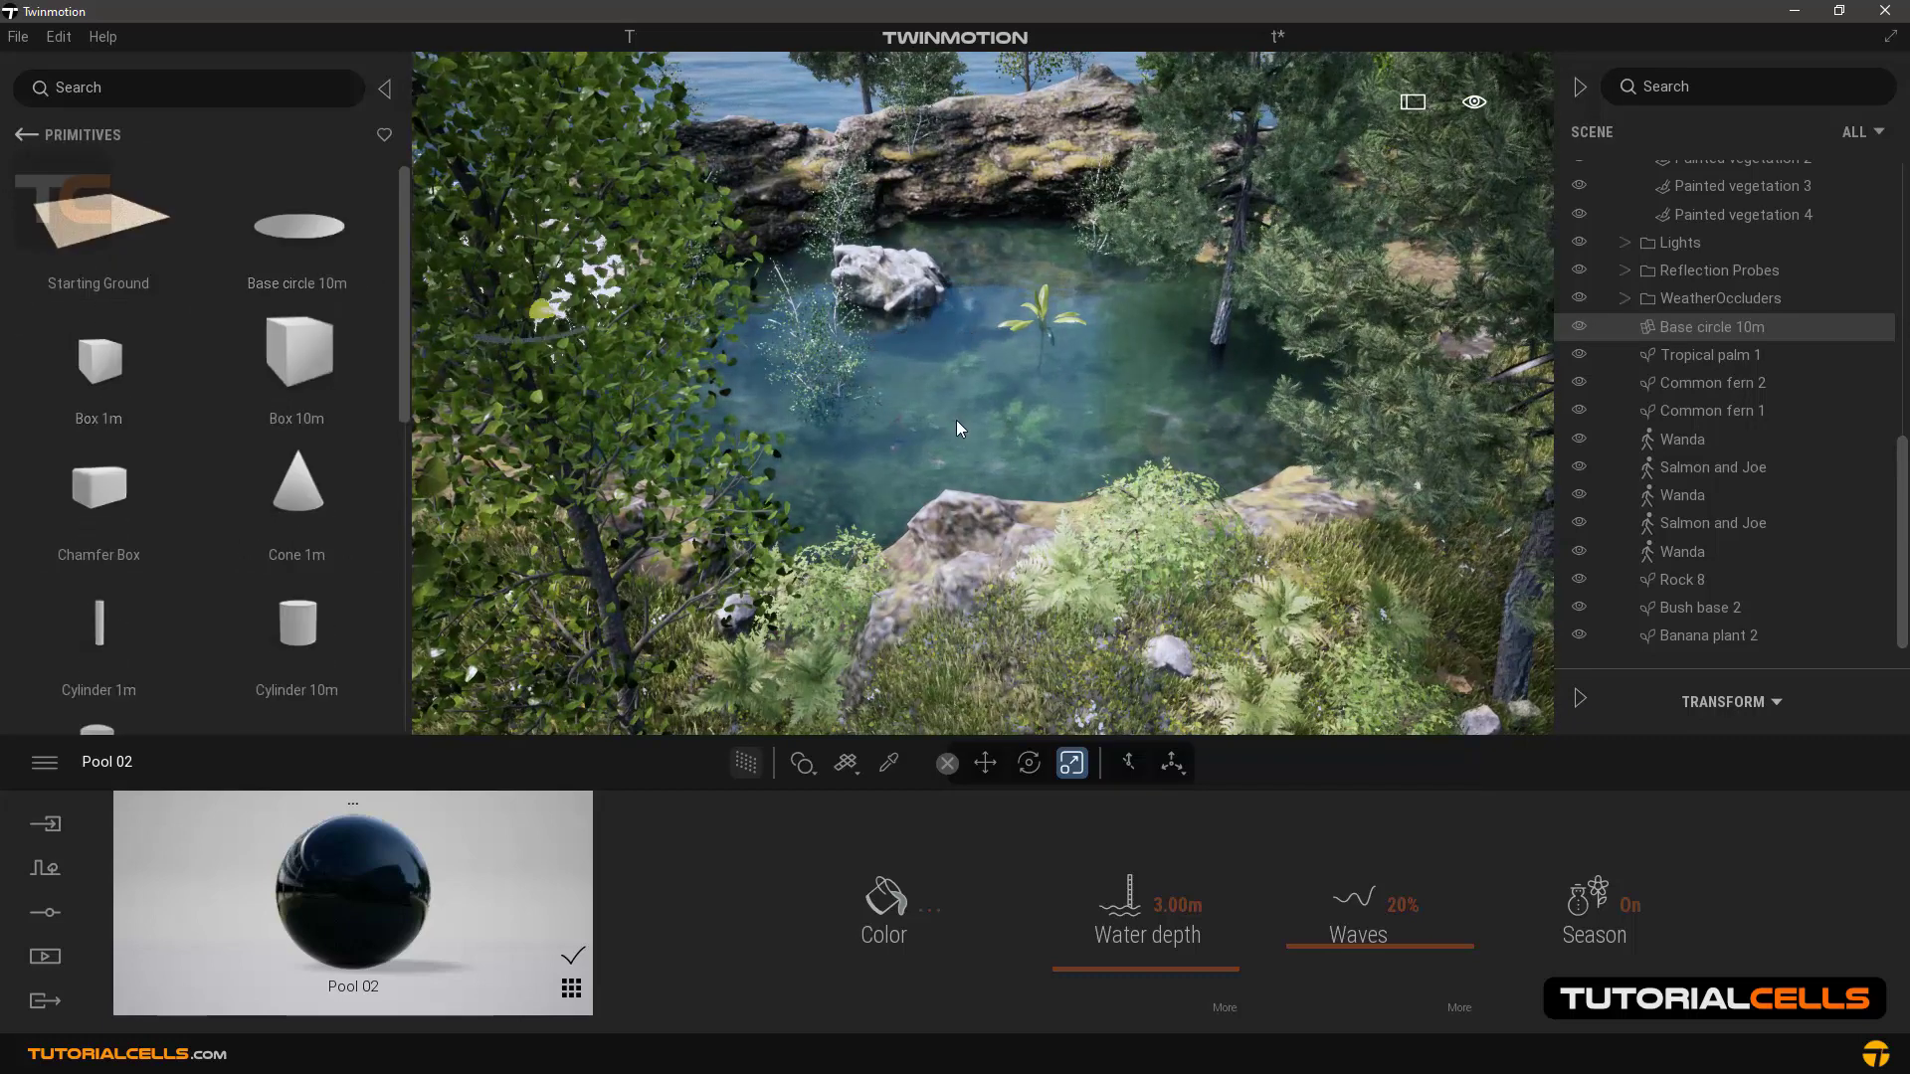
drag(955, 429, 1042, 430)
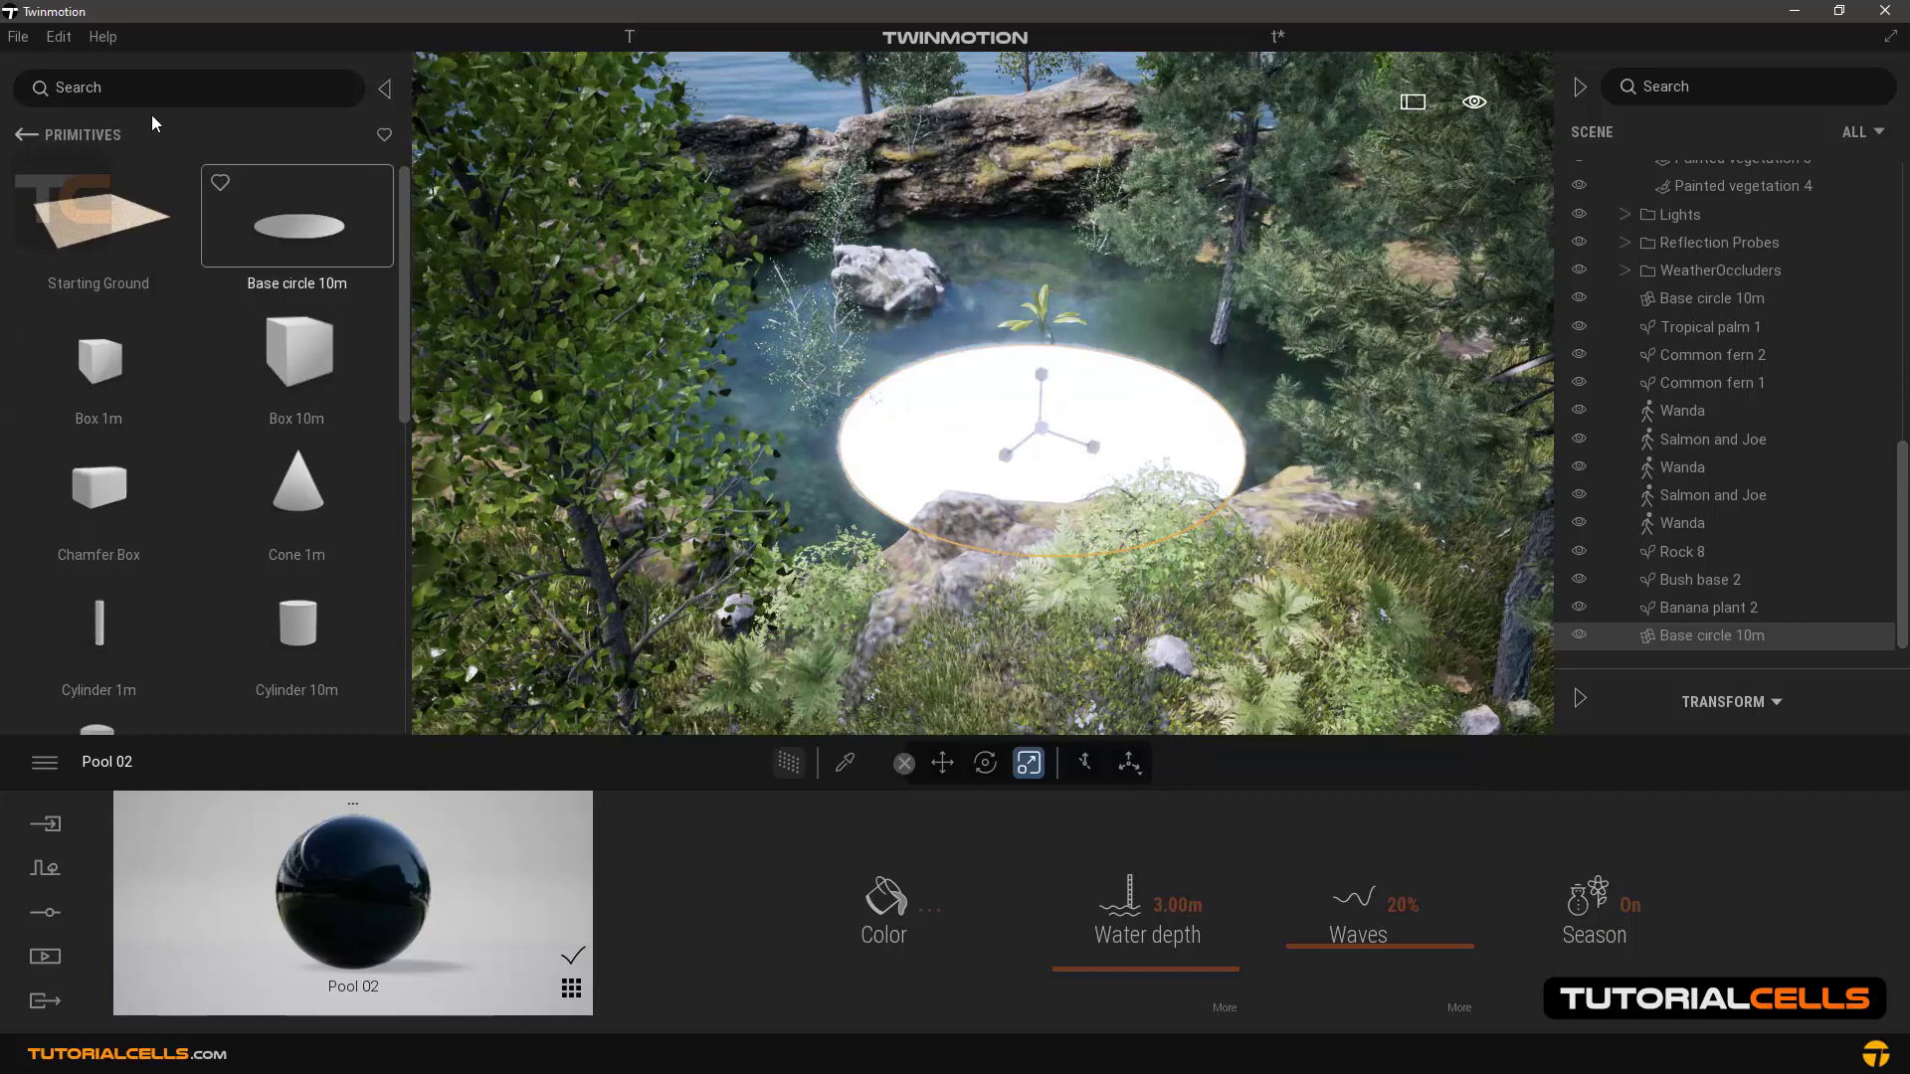
click(25, 135)
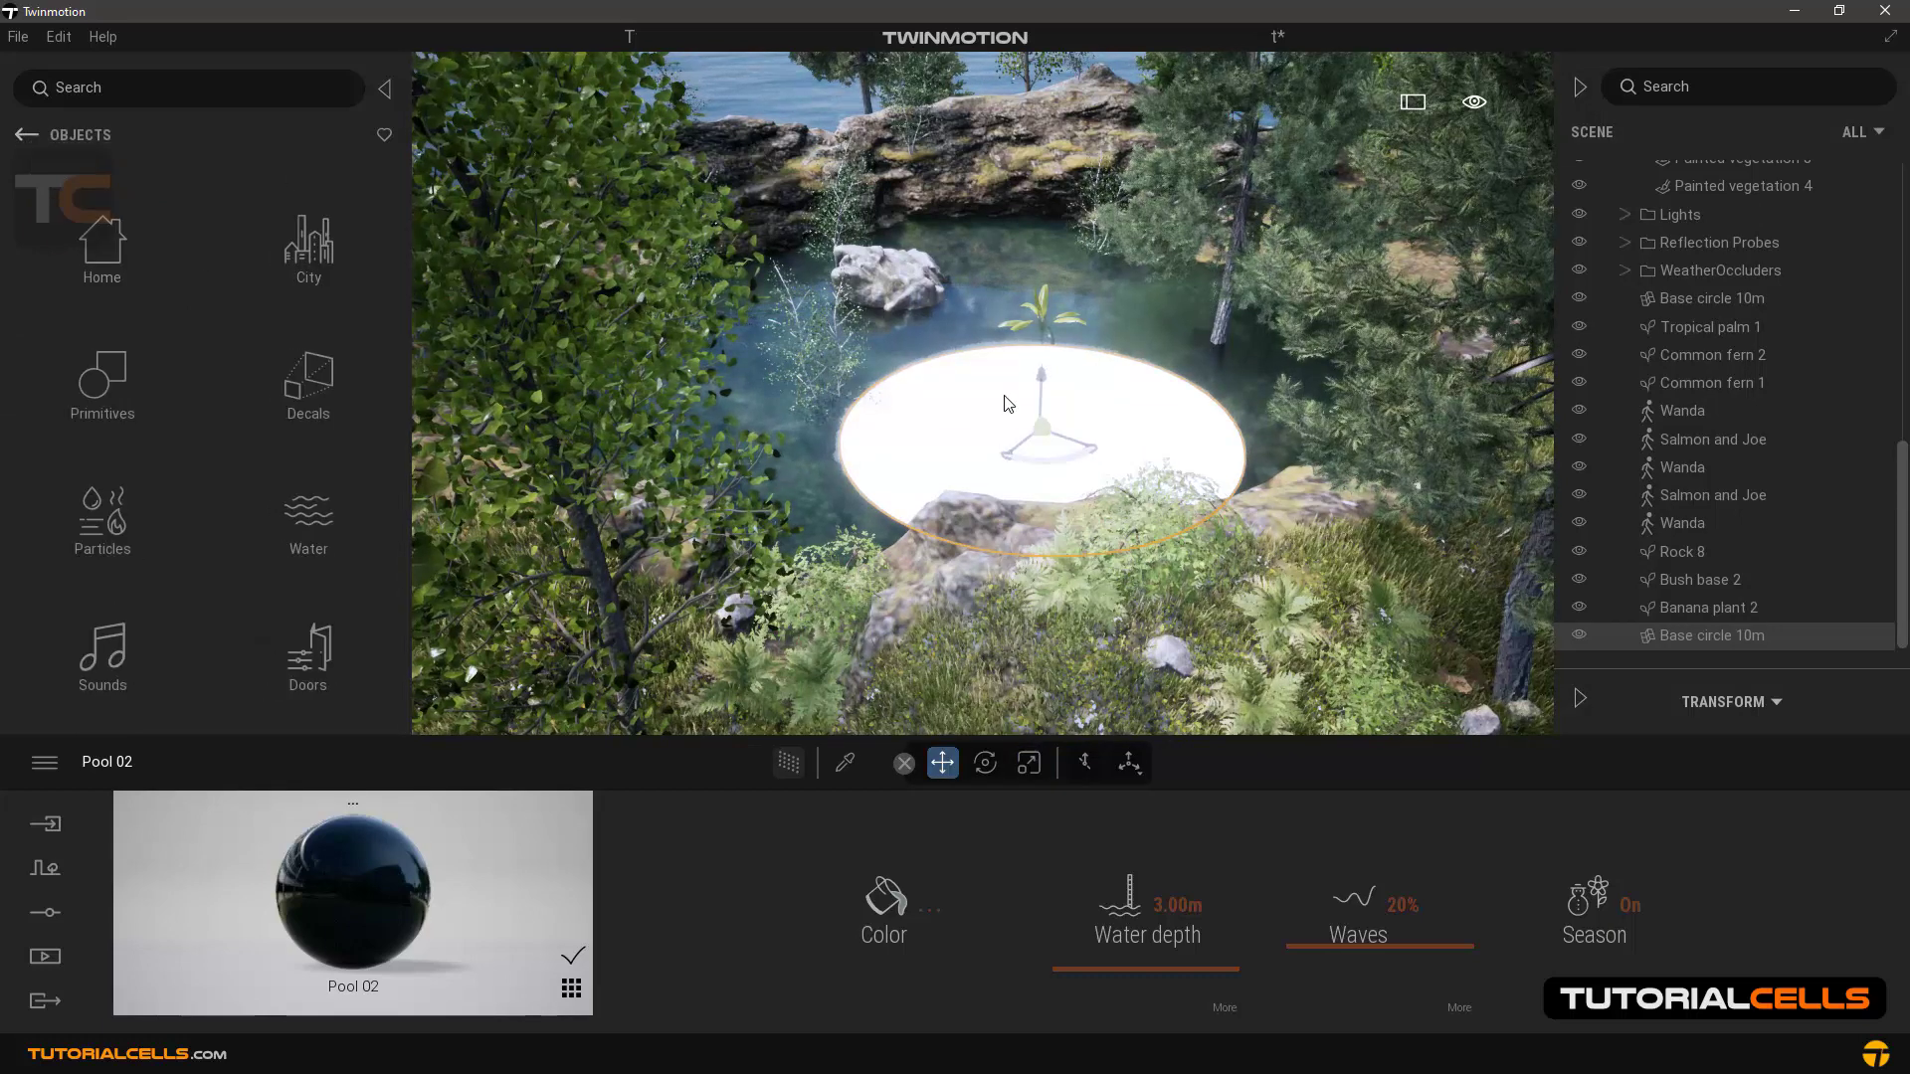
drag(1043, 374, 479, 256)
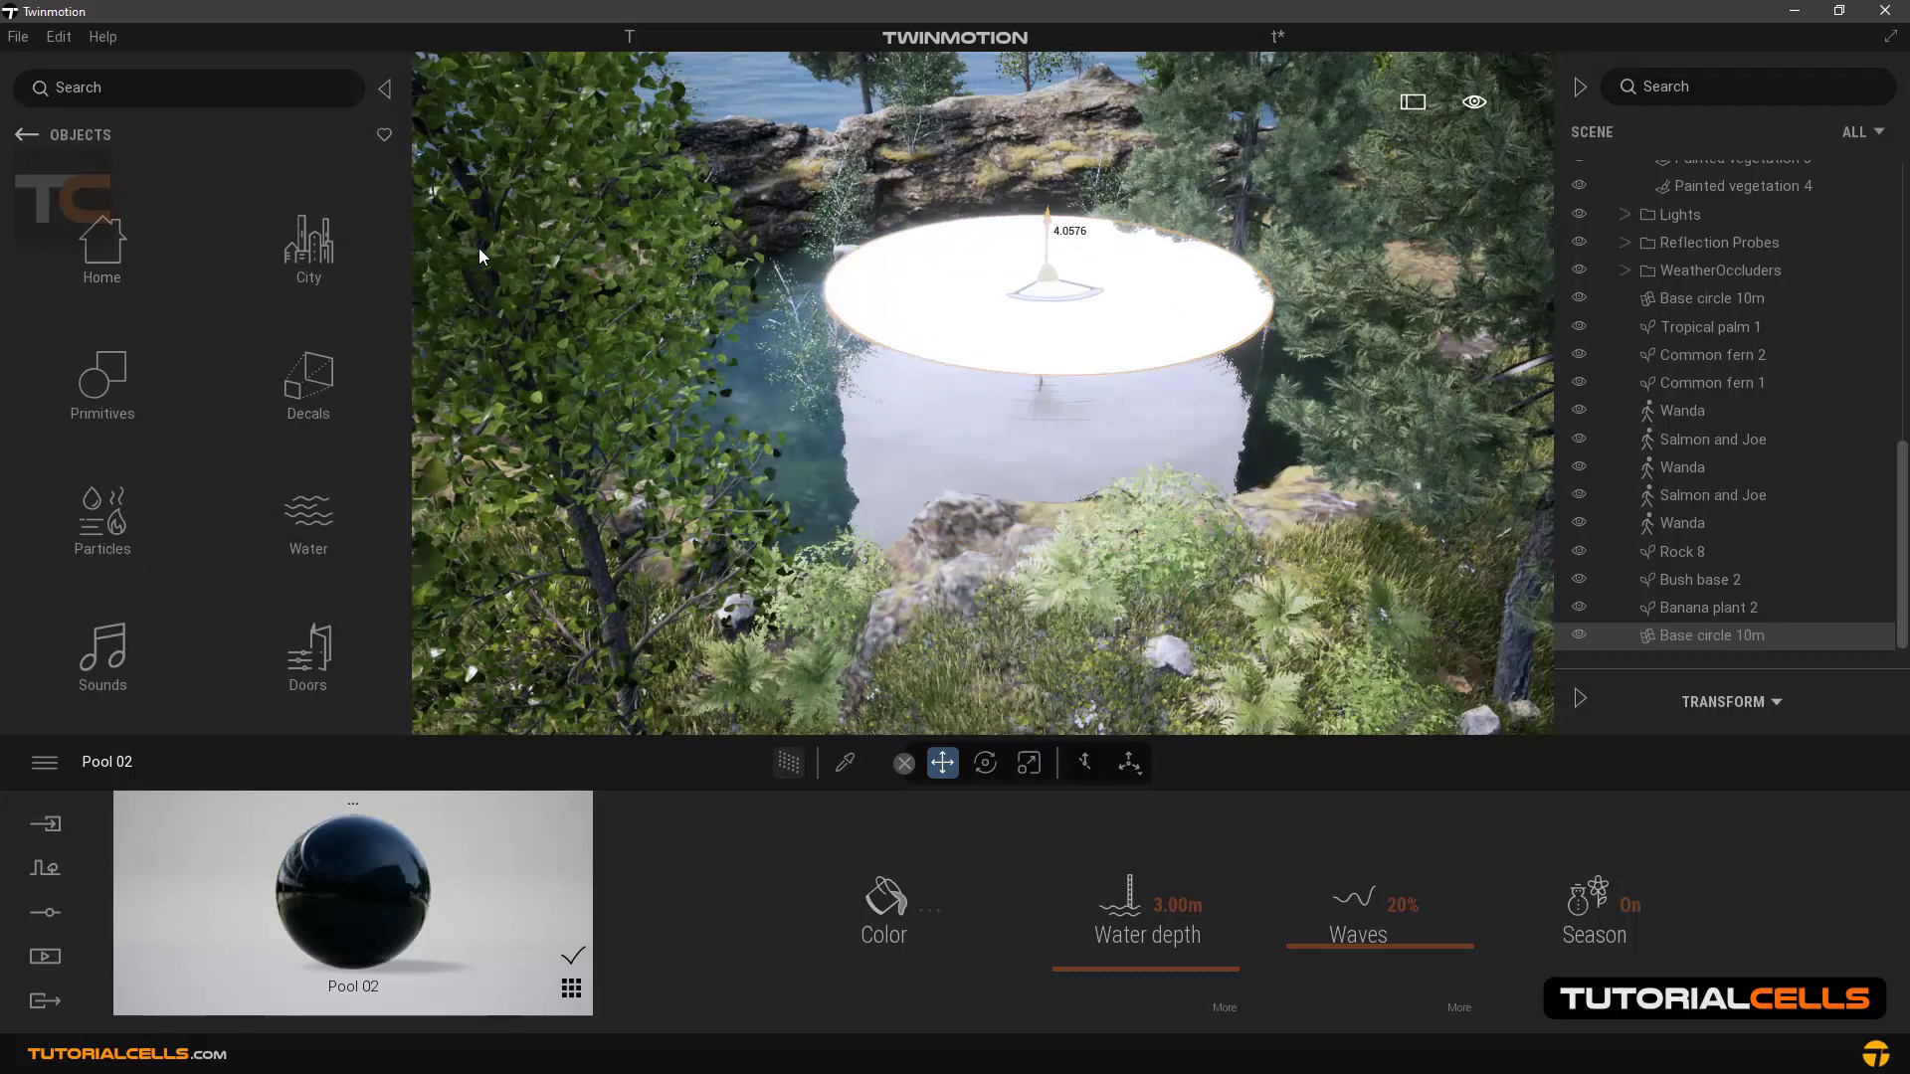
Step: Apply Lake 01 water to the white base circle and lower it toward the pond
click(26, 135)
click(101, 239)
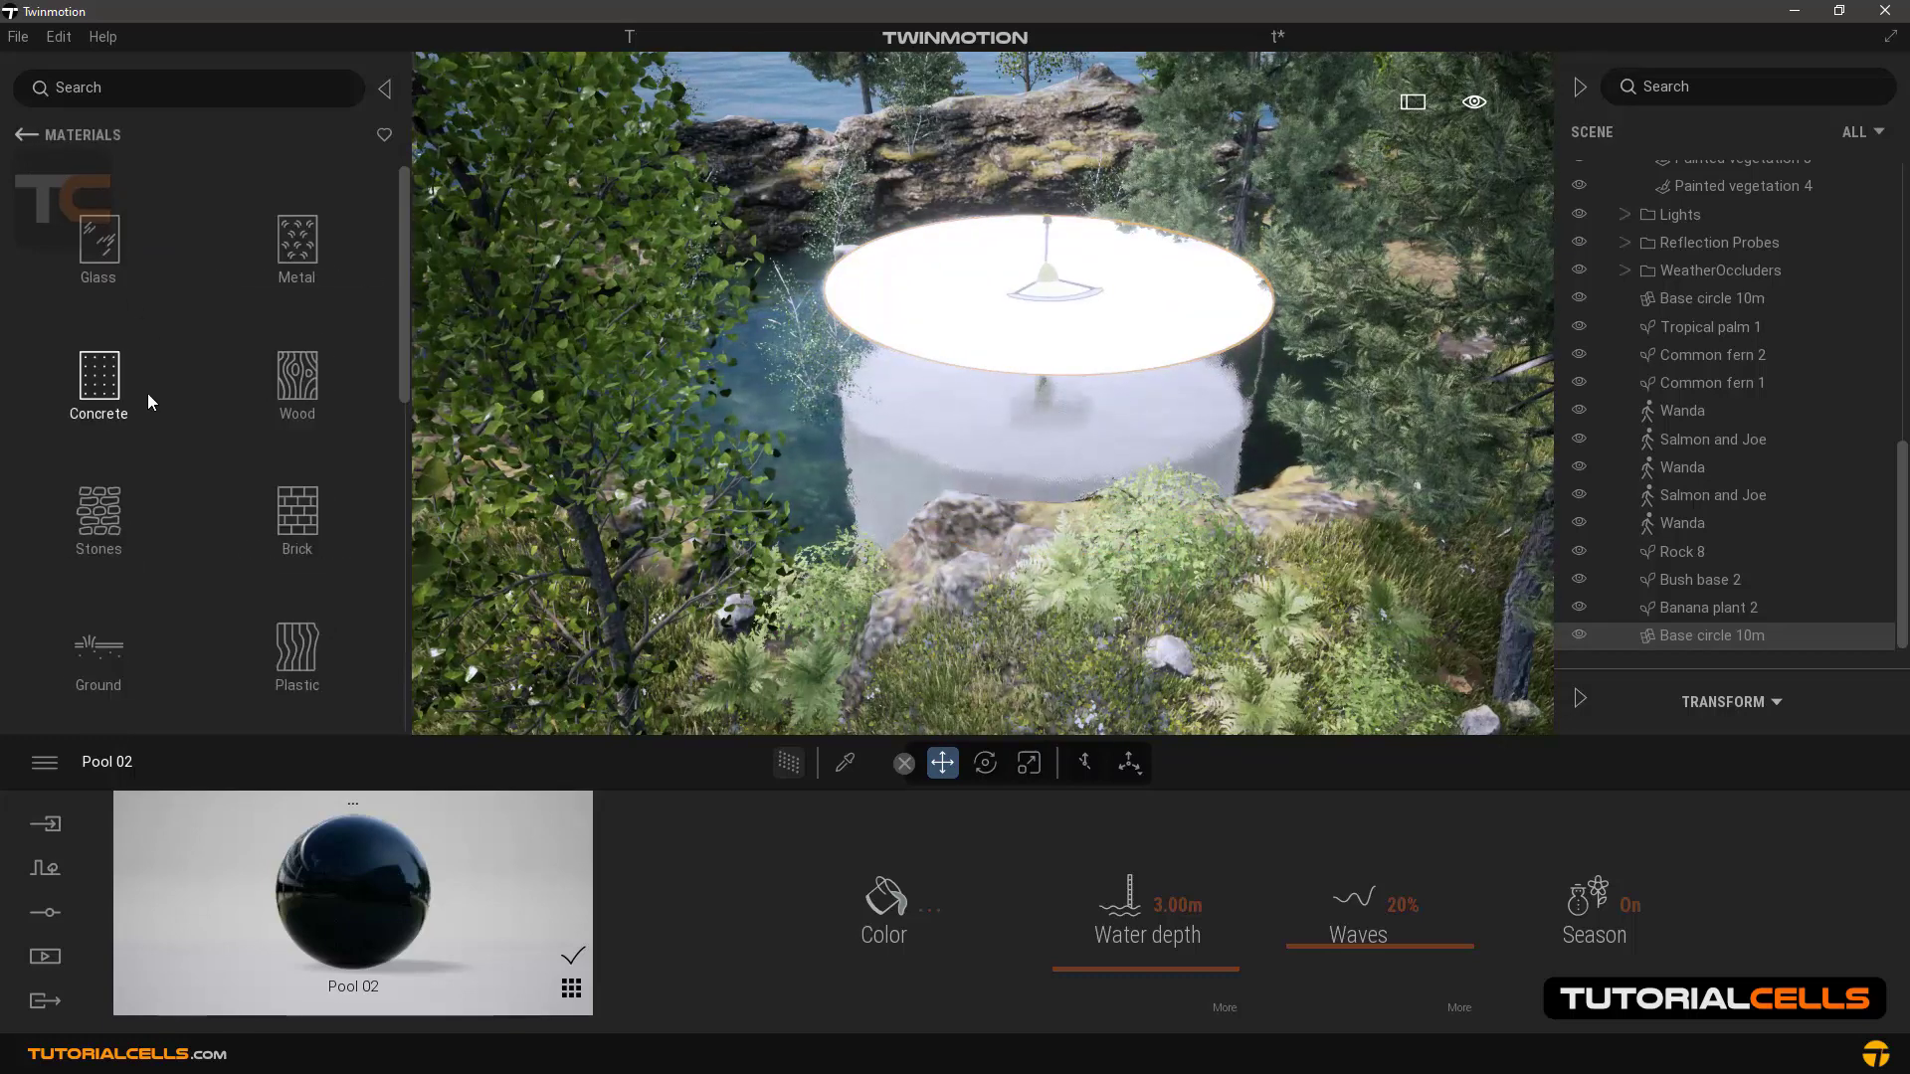
drag(399, 364, 219, 578)
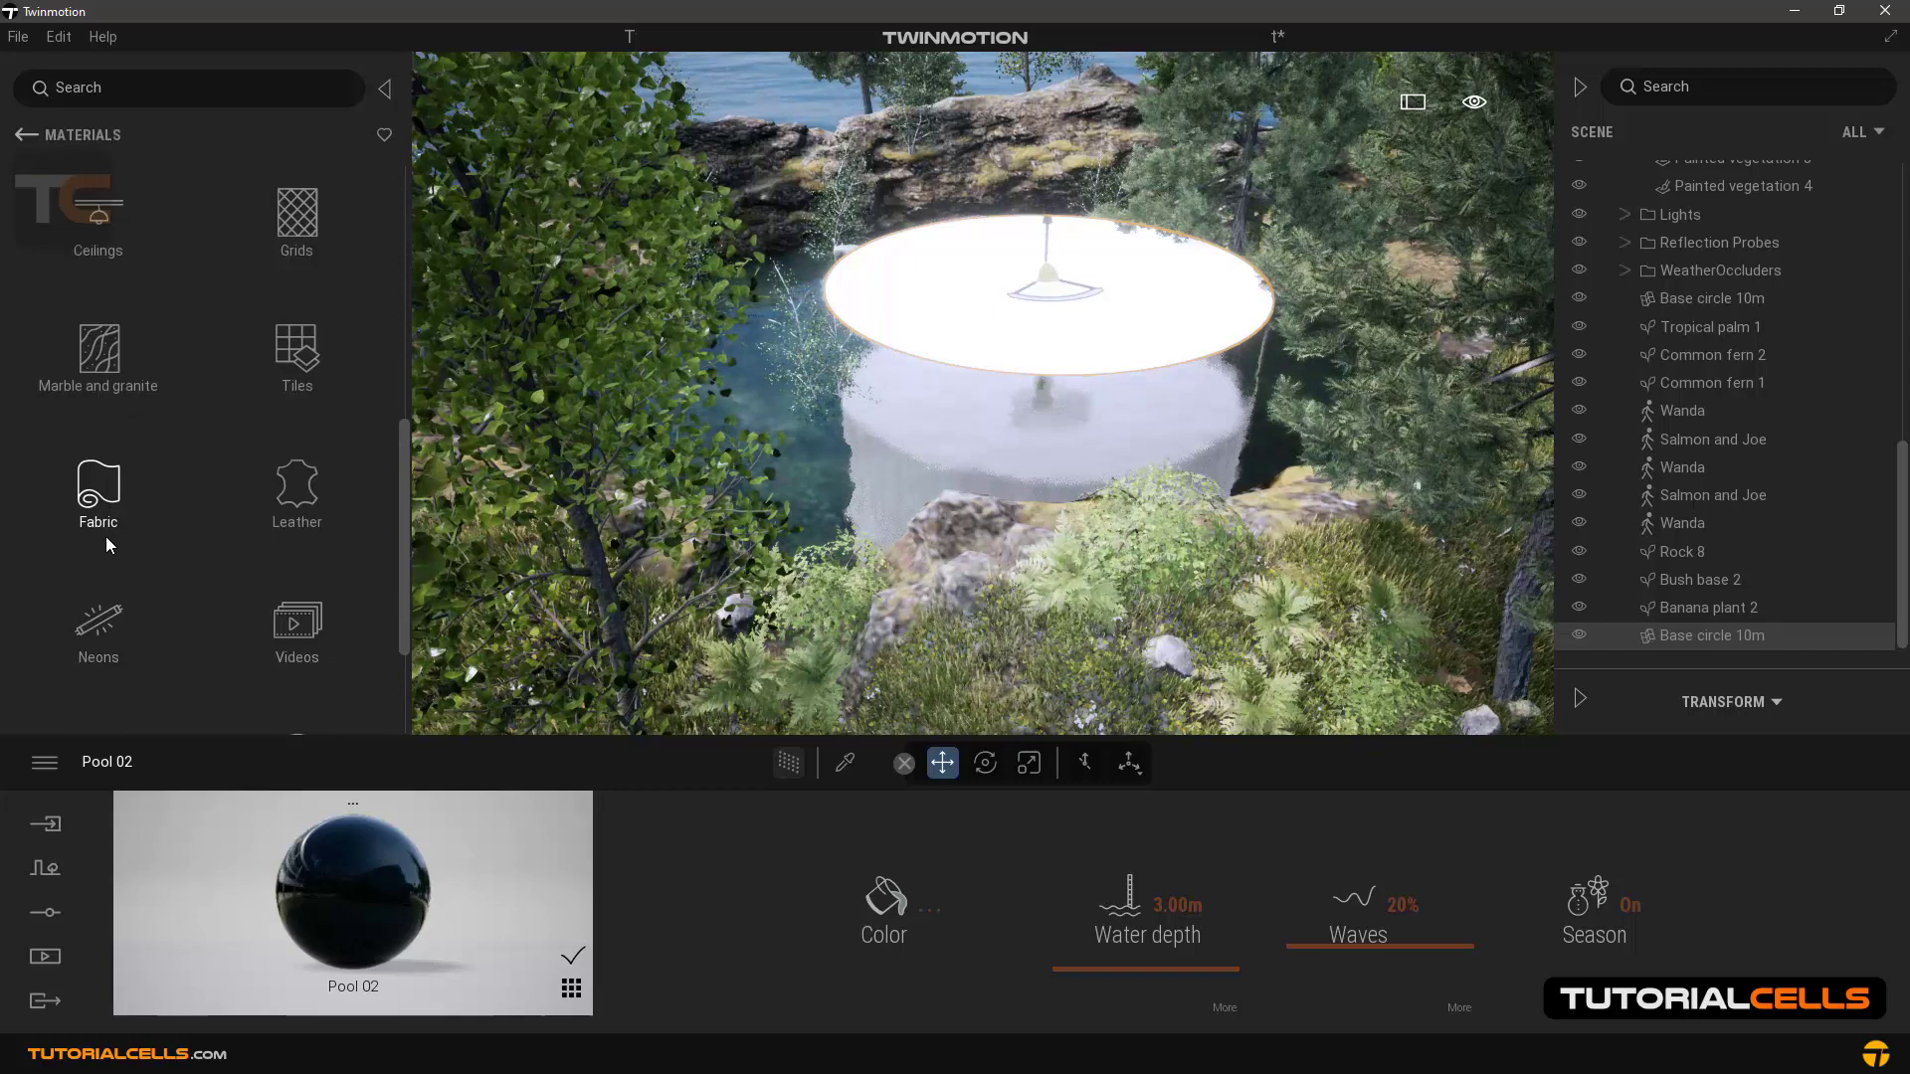
scroll(120, 612, down, 2)
click(95, 656)
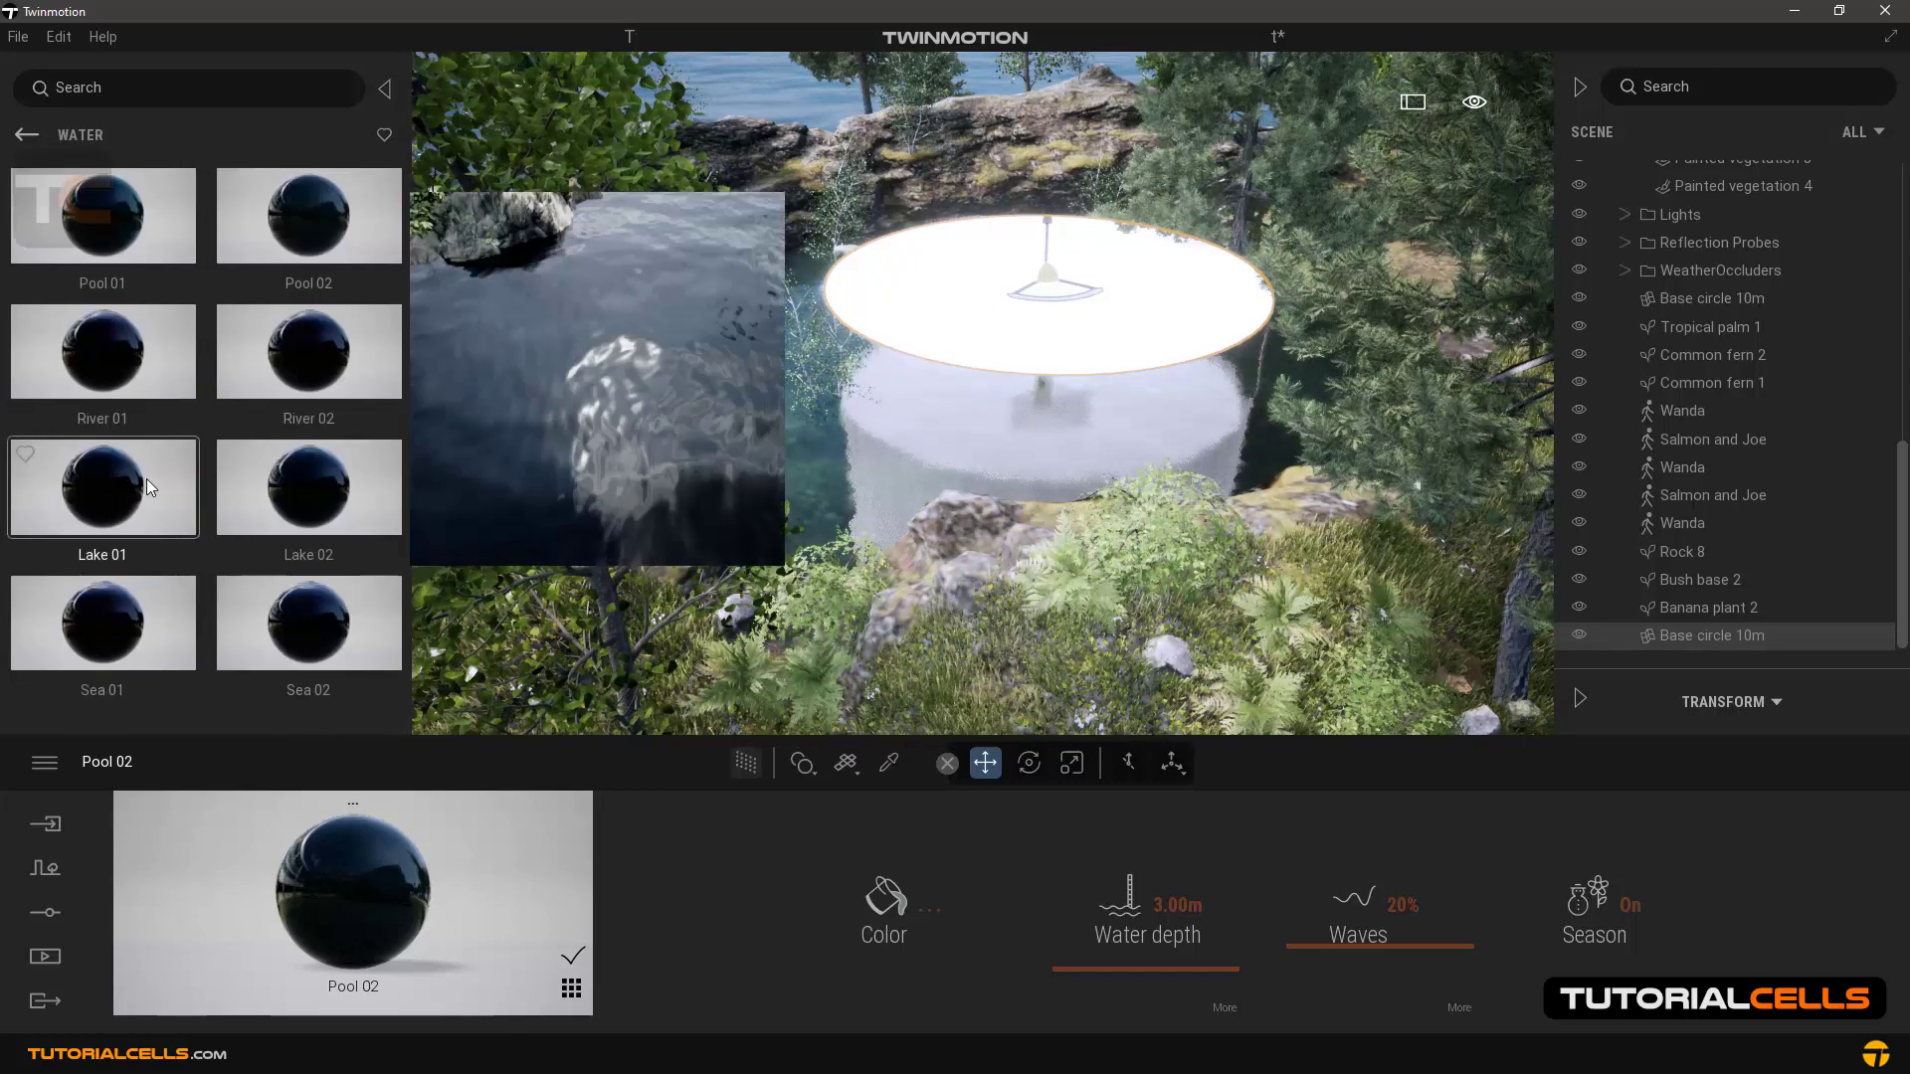
drag(965, 241, 999, 259)
scroll(1078, 290, up, 3)
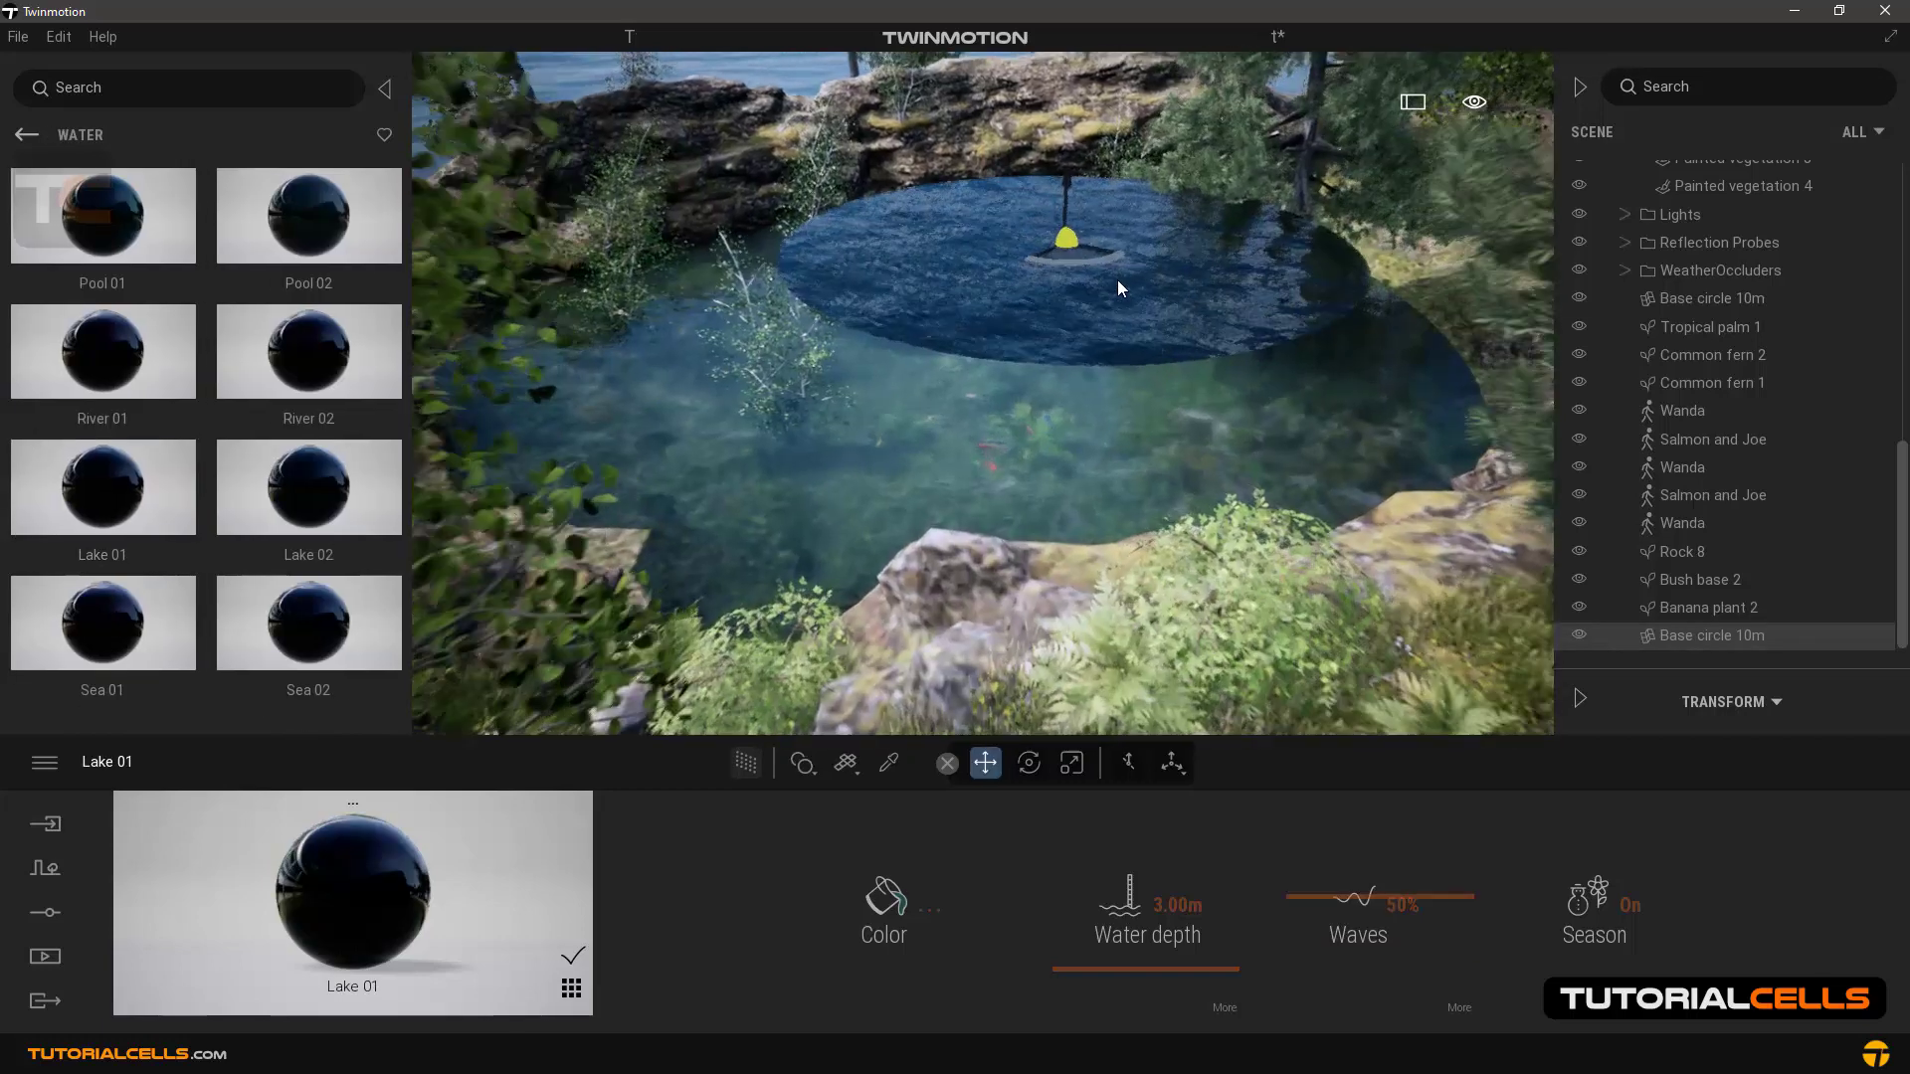
mouse_move(1082, 211)
mouse_down()
mouse_move(1070, 169)
mouse_move(1036, 308)
mouse_up()
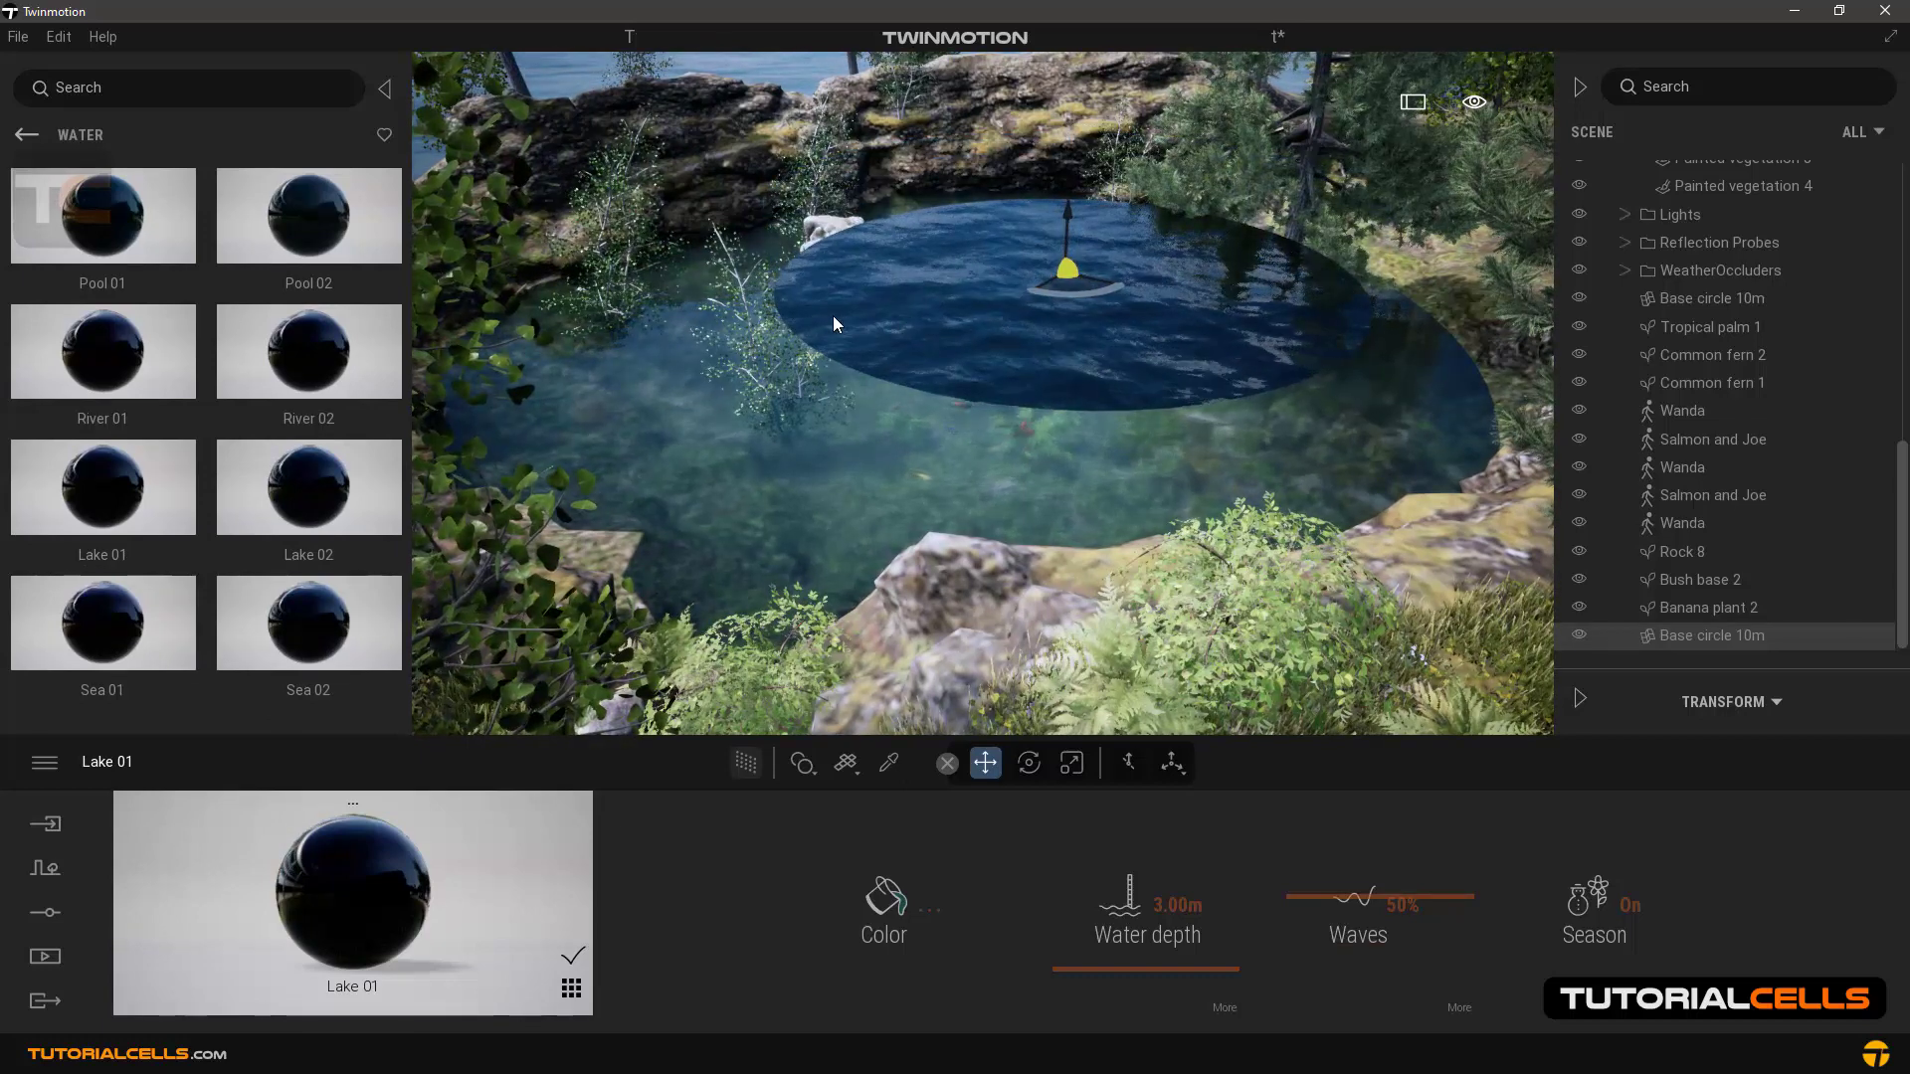
Step: Place a Water Cylinder in the pond foreground and scale it up
click(26, 134)
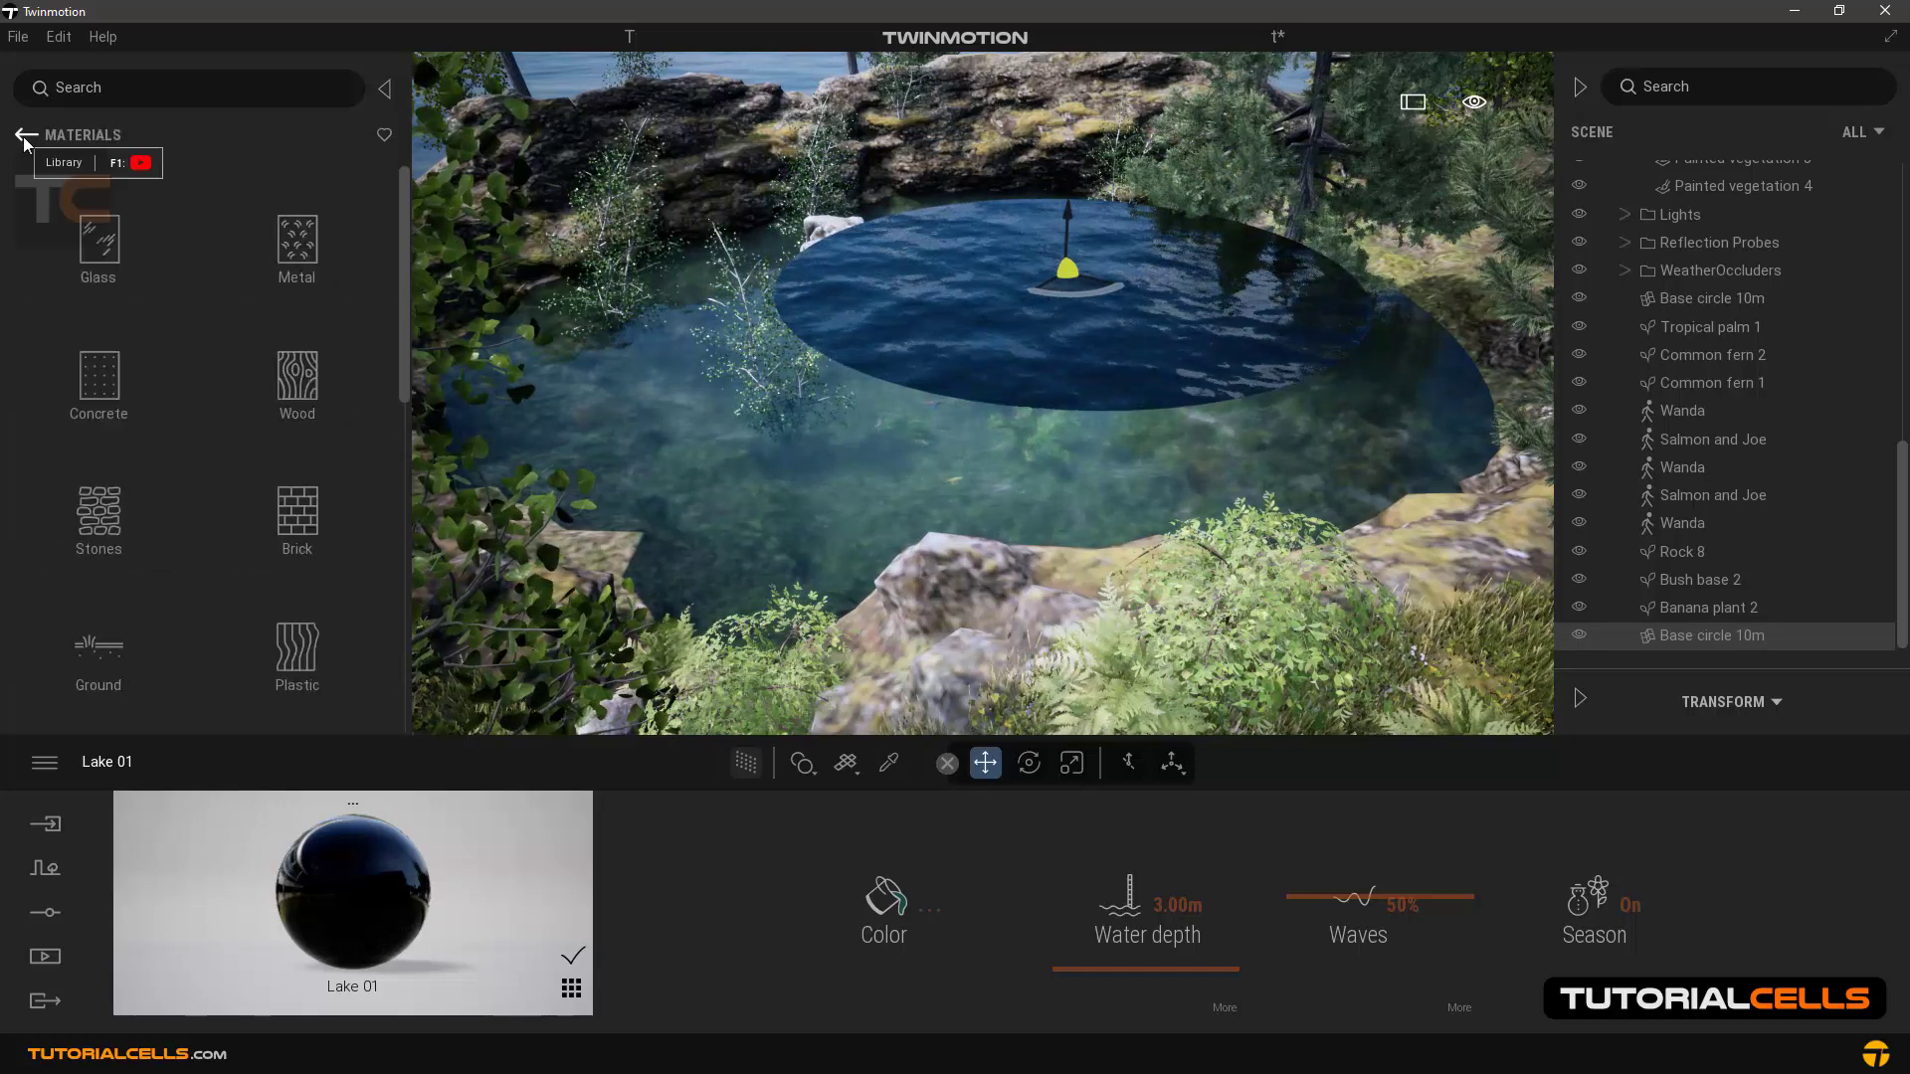
click(25, 134)
click(101, 376)
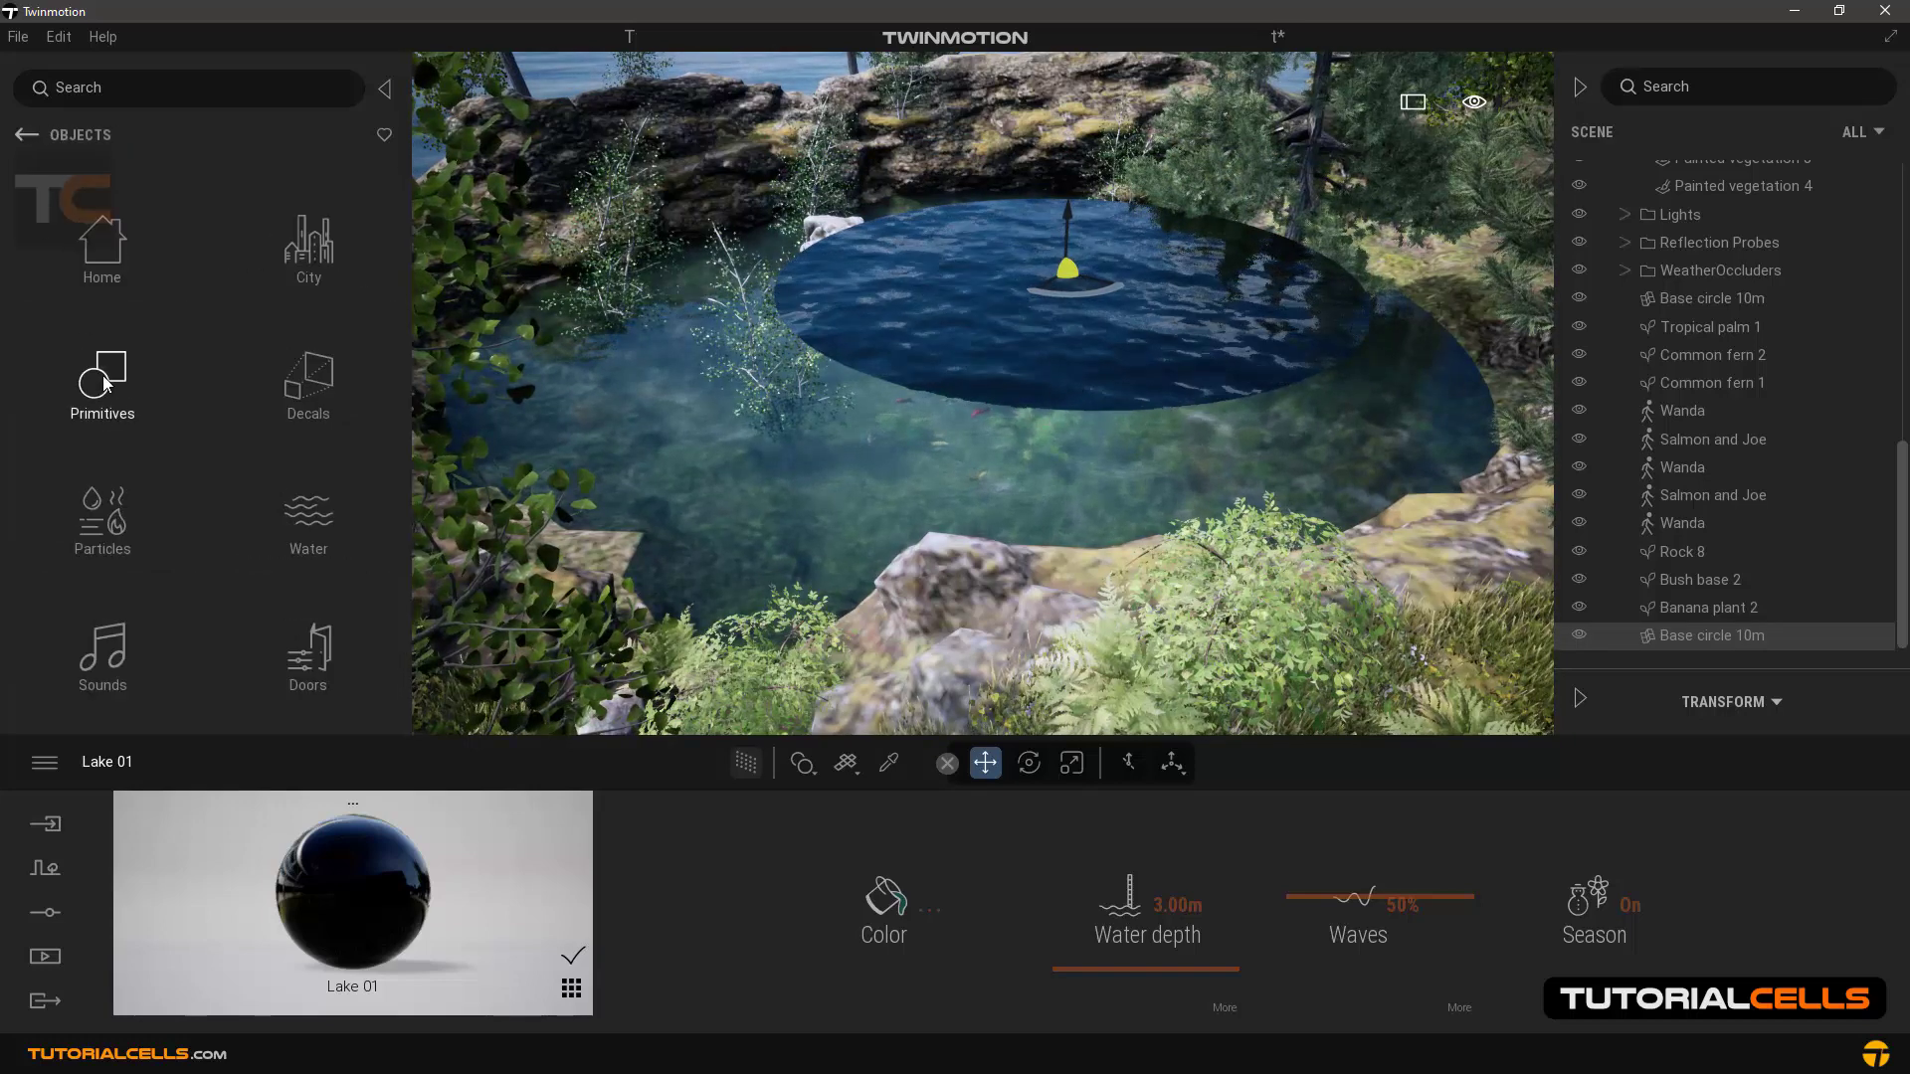
click(306, 515)
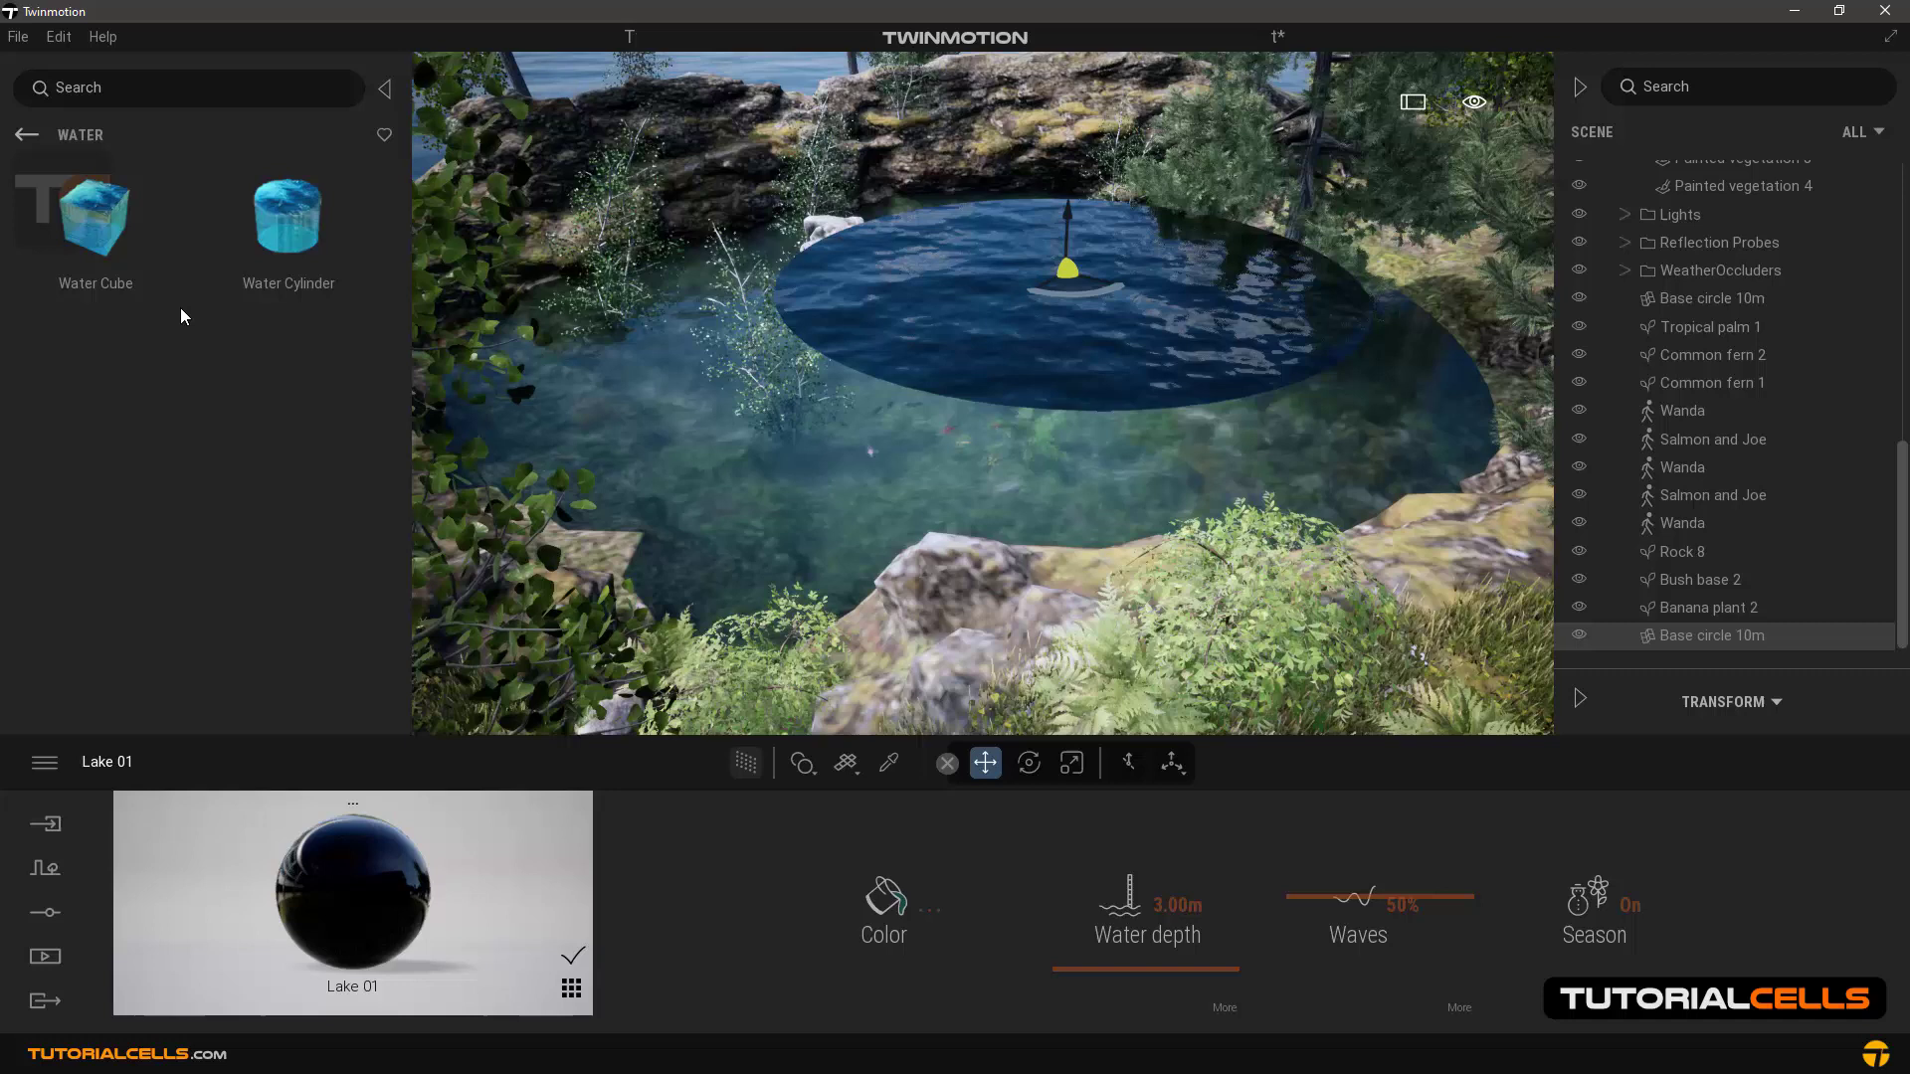
drag(288, 217, 1047, 651)
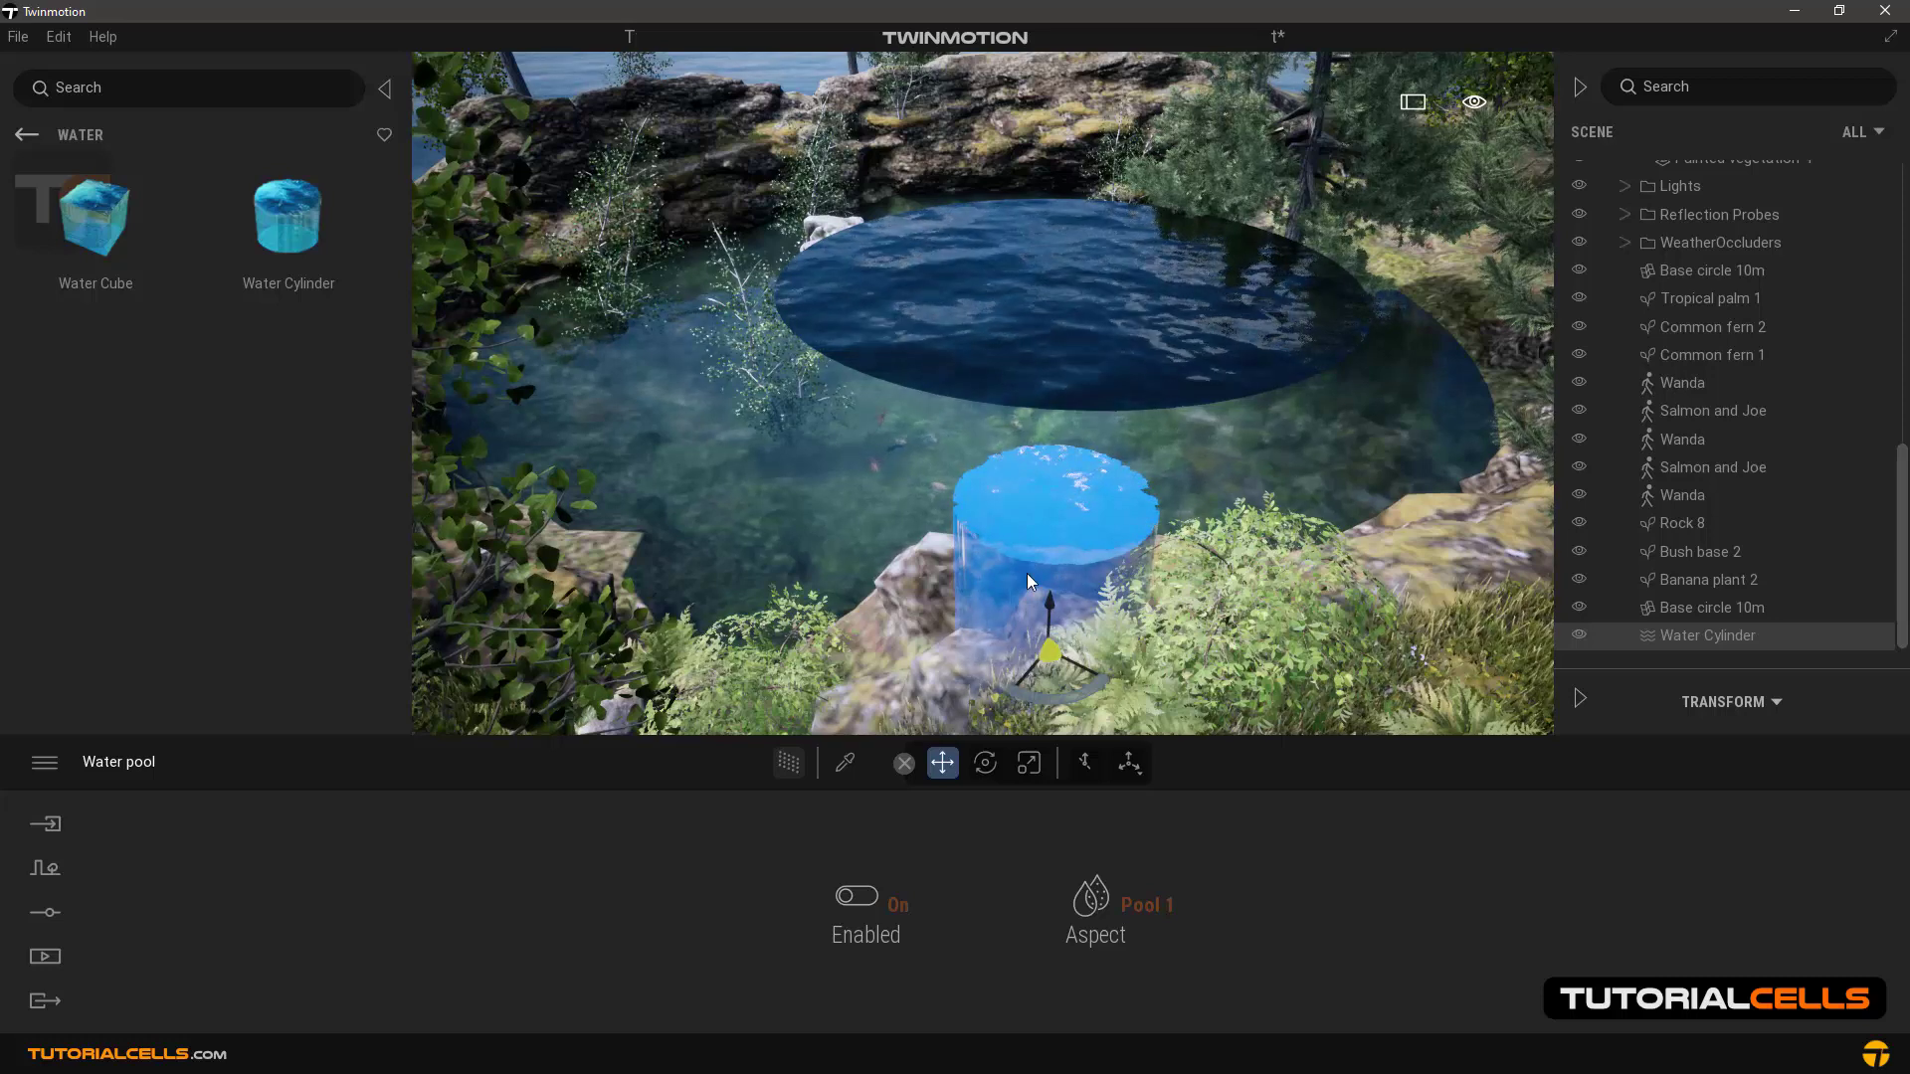
key(r)
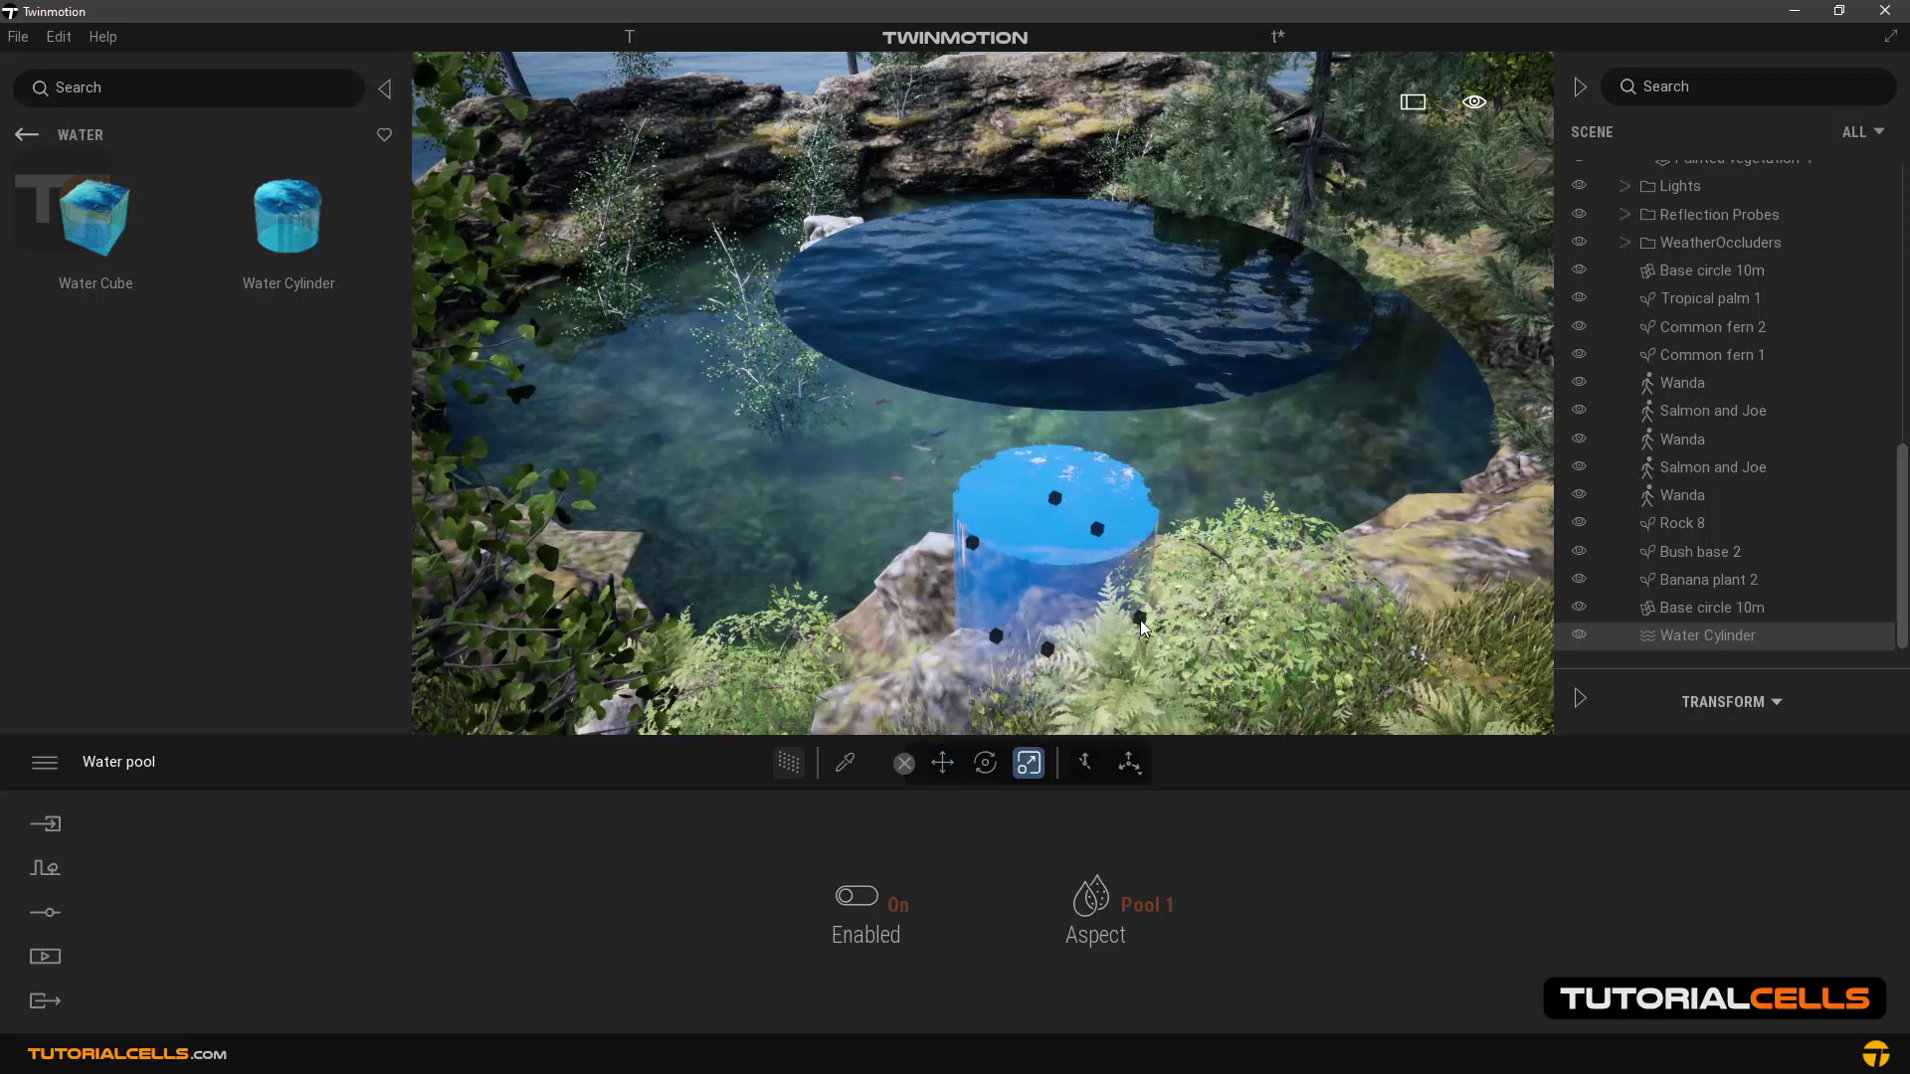
drag(1127, 628, 1201, 653)
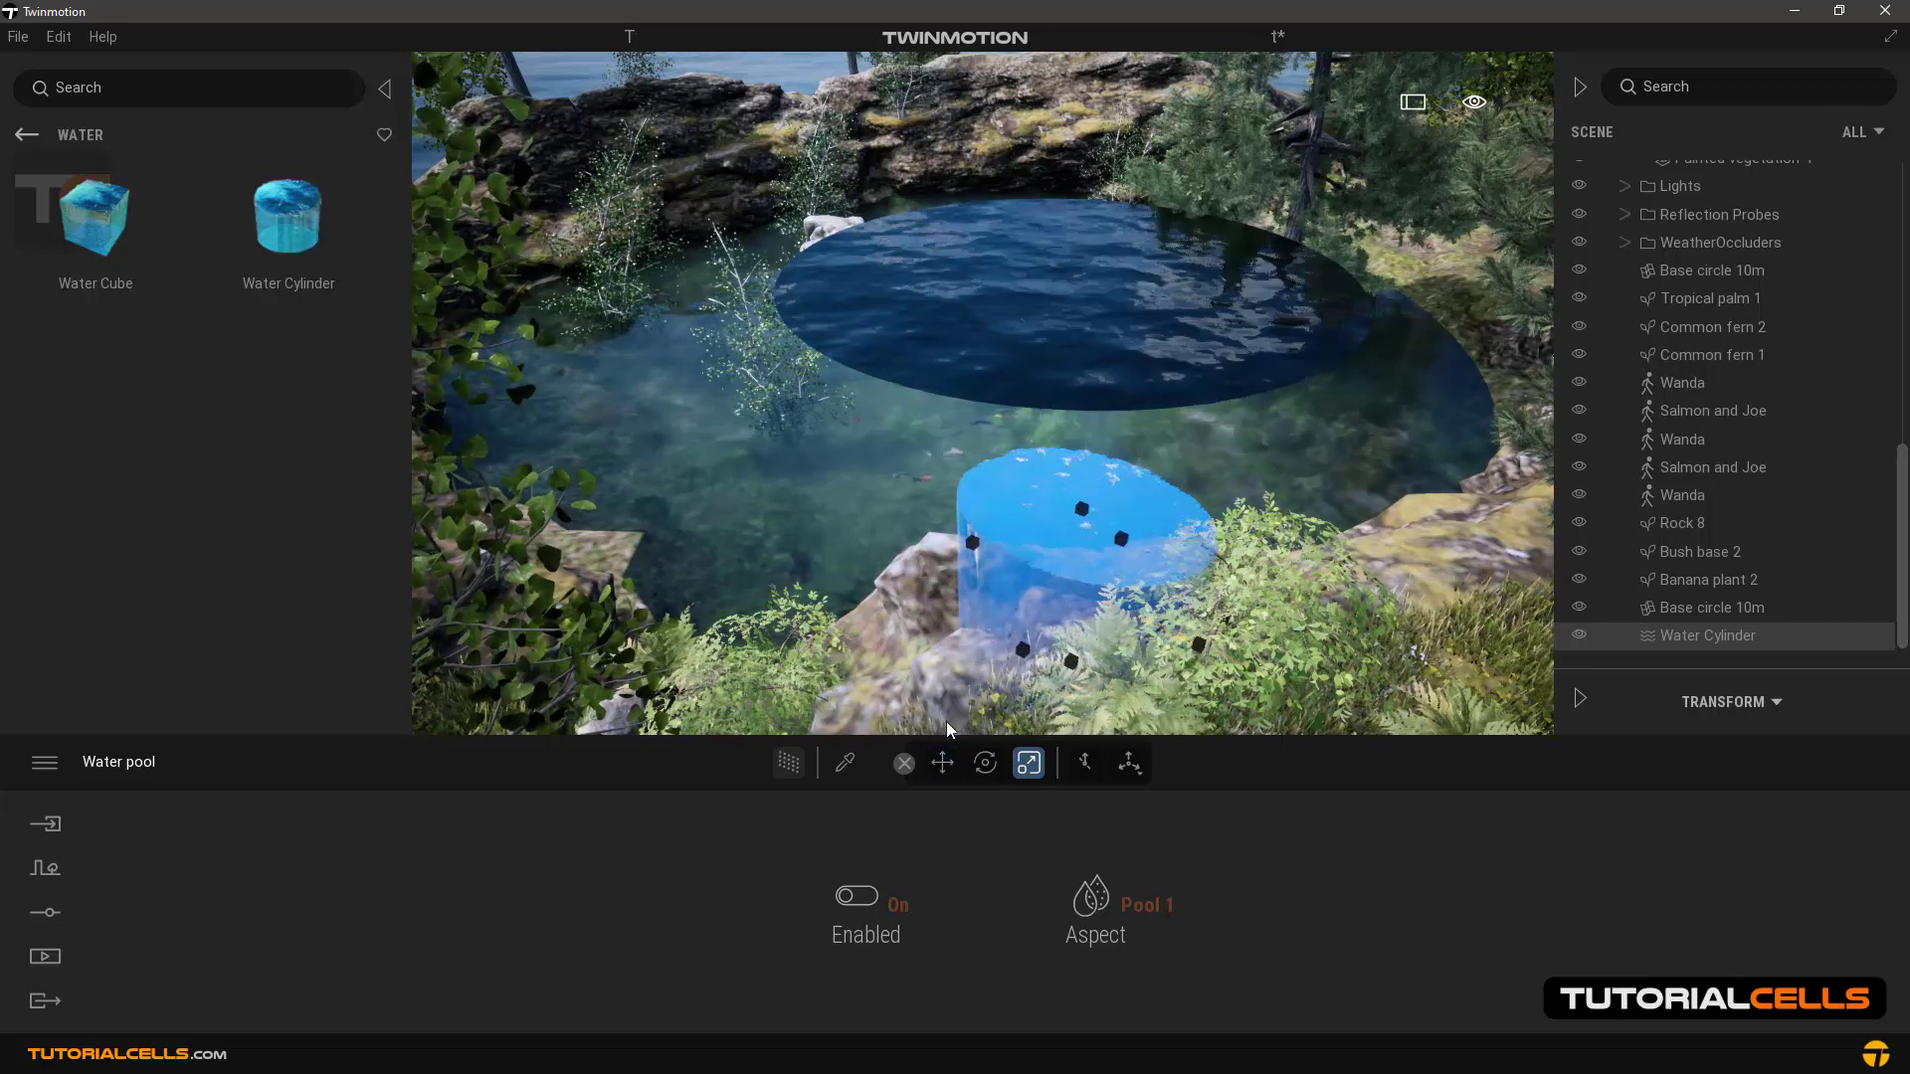
Step: Delete the water cylinder and the raised Lake 01 circle
key(Delete)
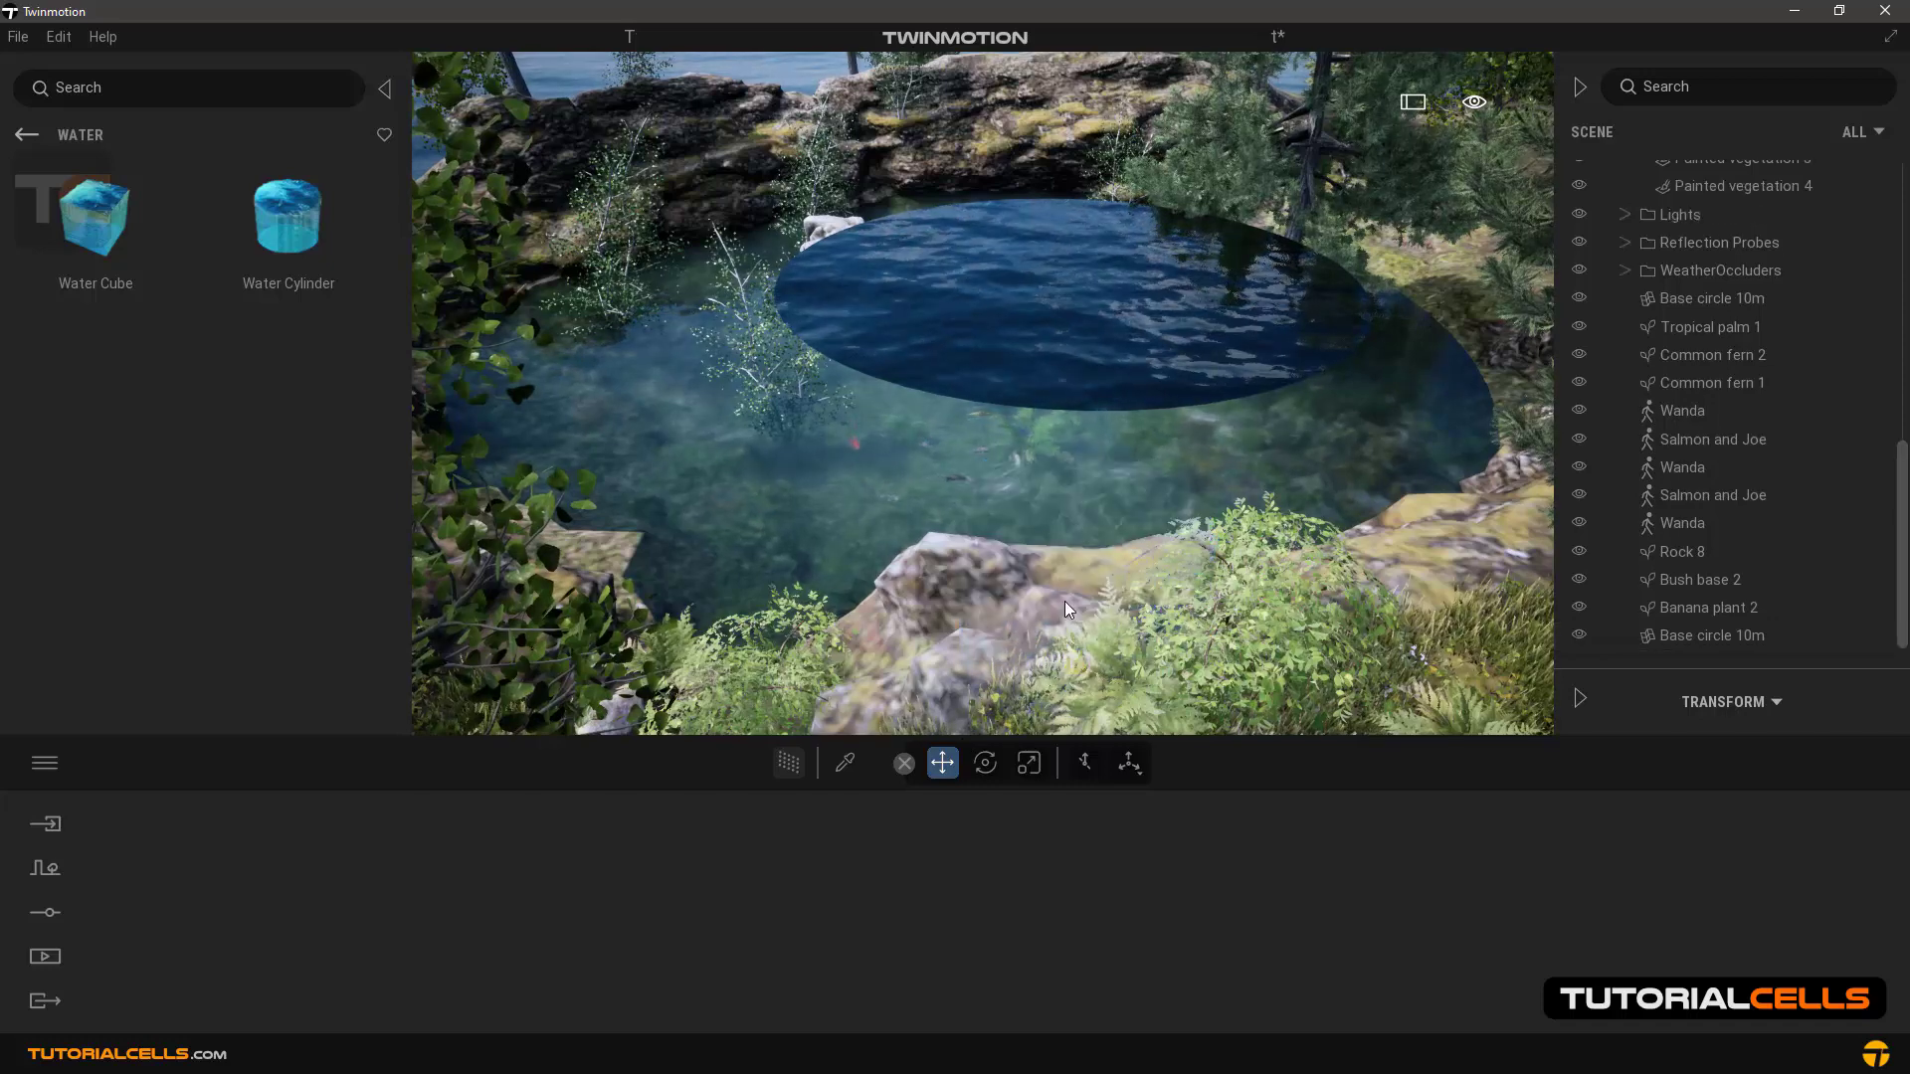
click(983, 289)
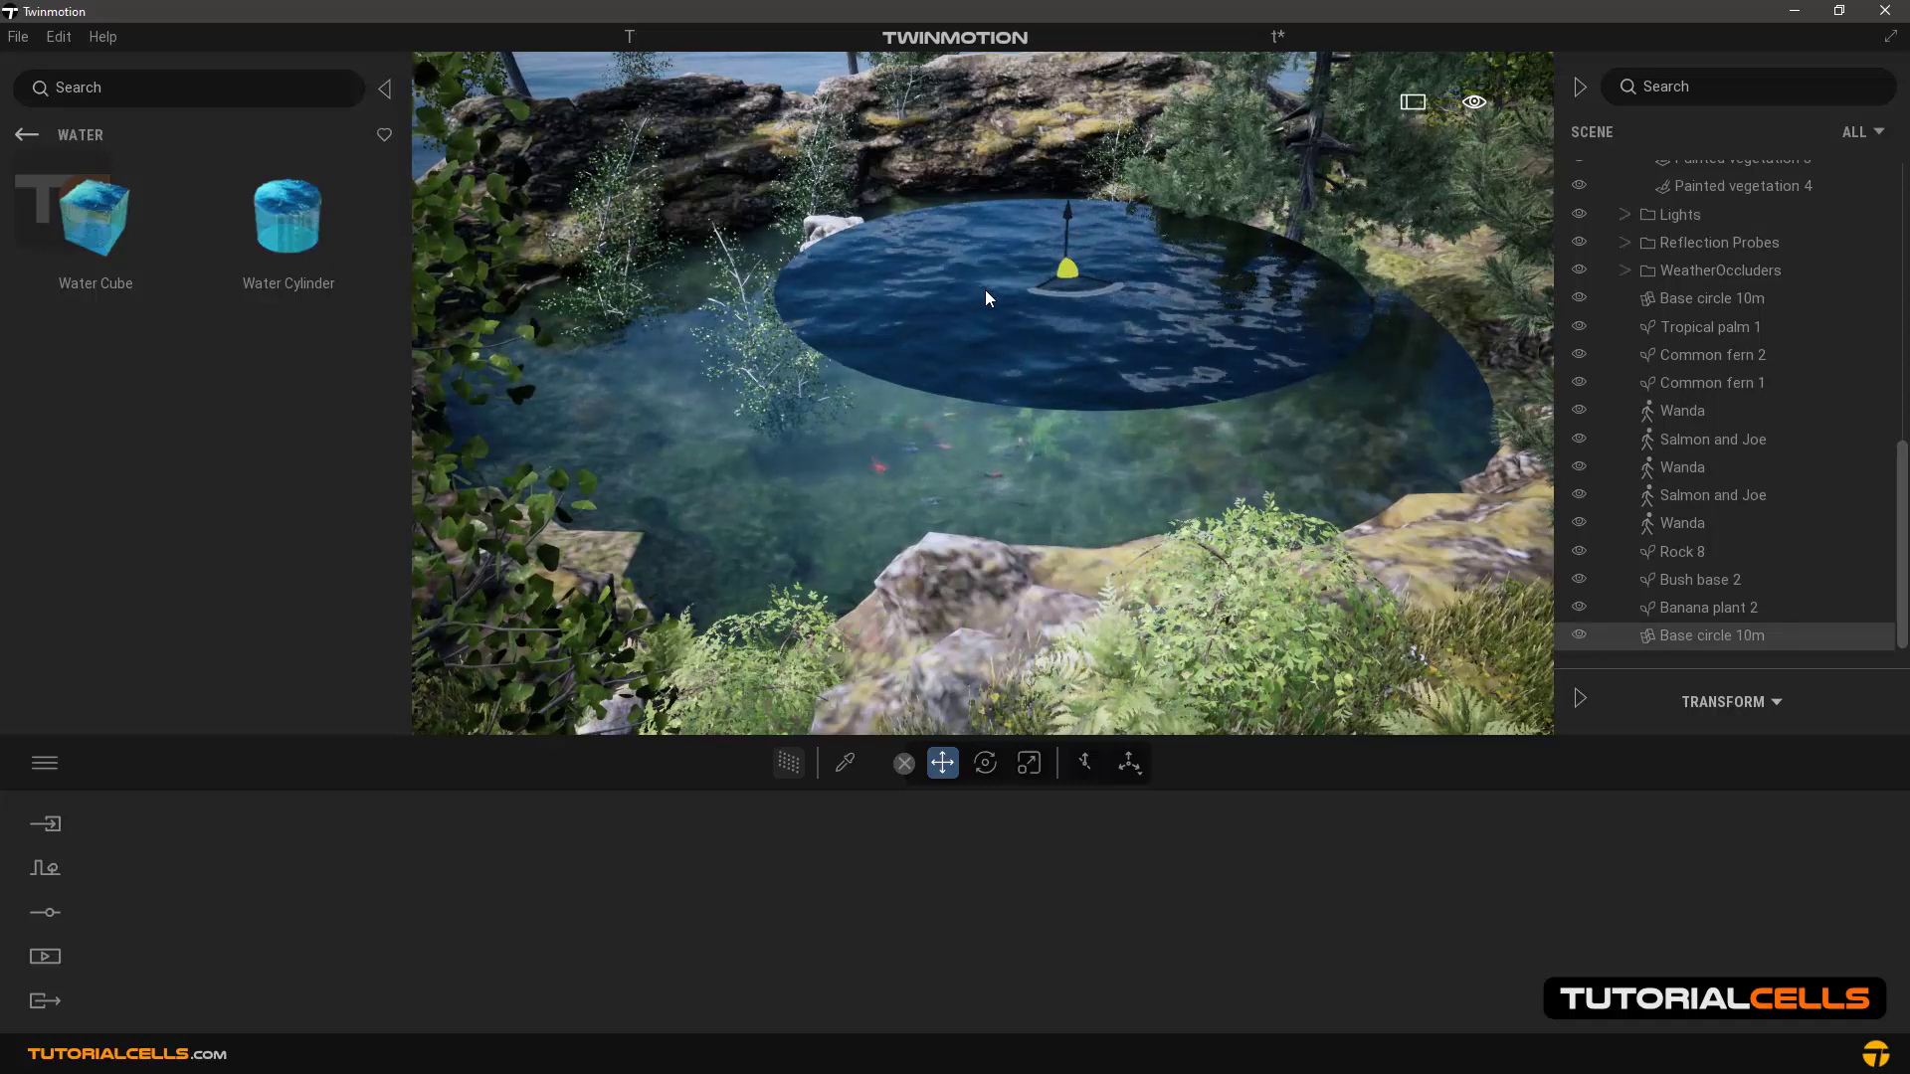
key(Delete)
Step: Switch the Library from water objects to the Water materials
drag(986, 290, 987, 366)
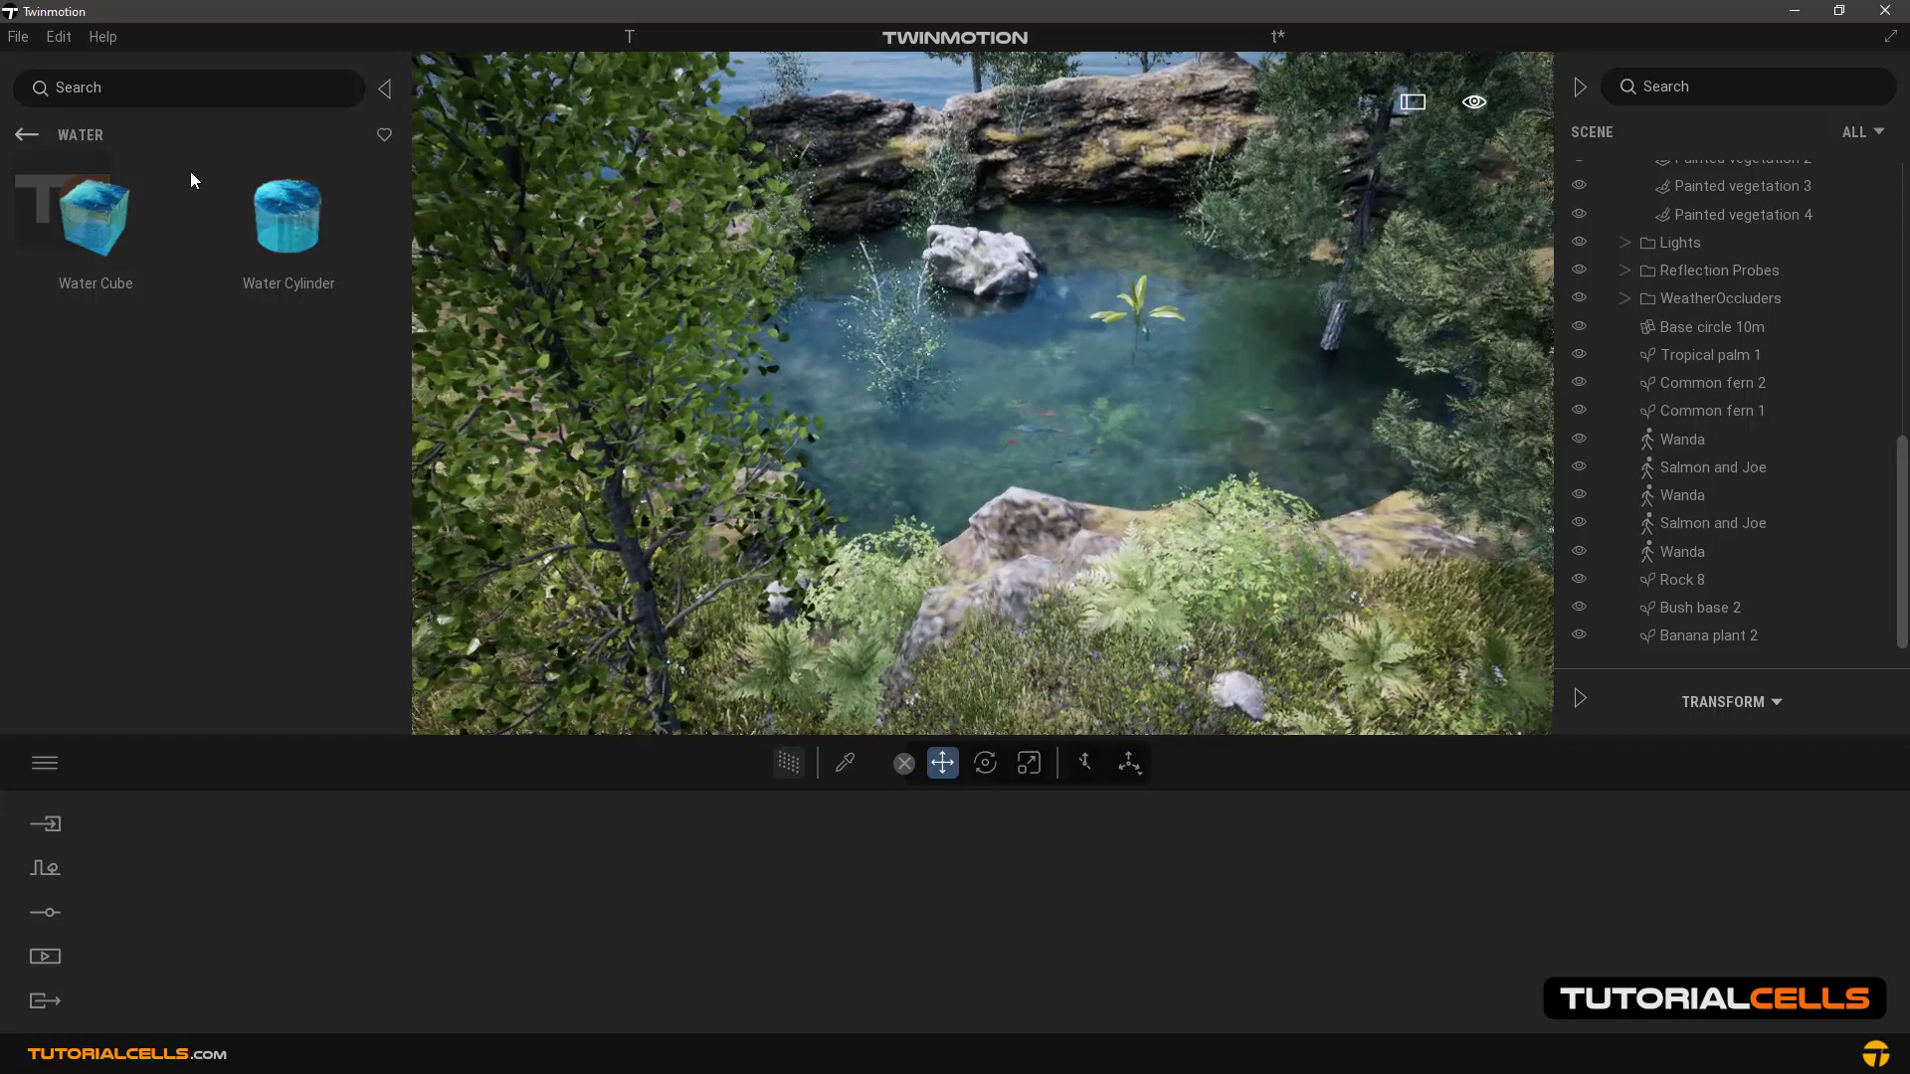
click(19, 142)
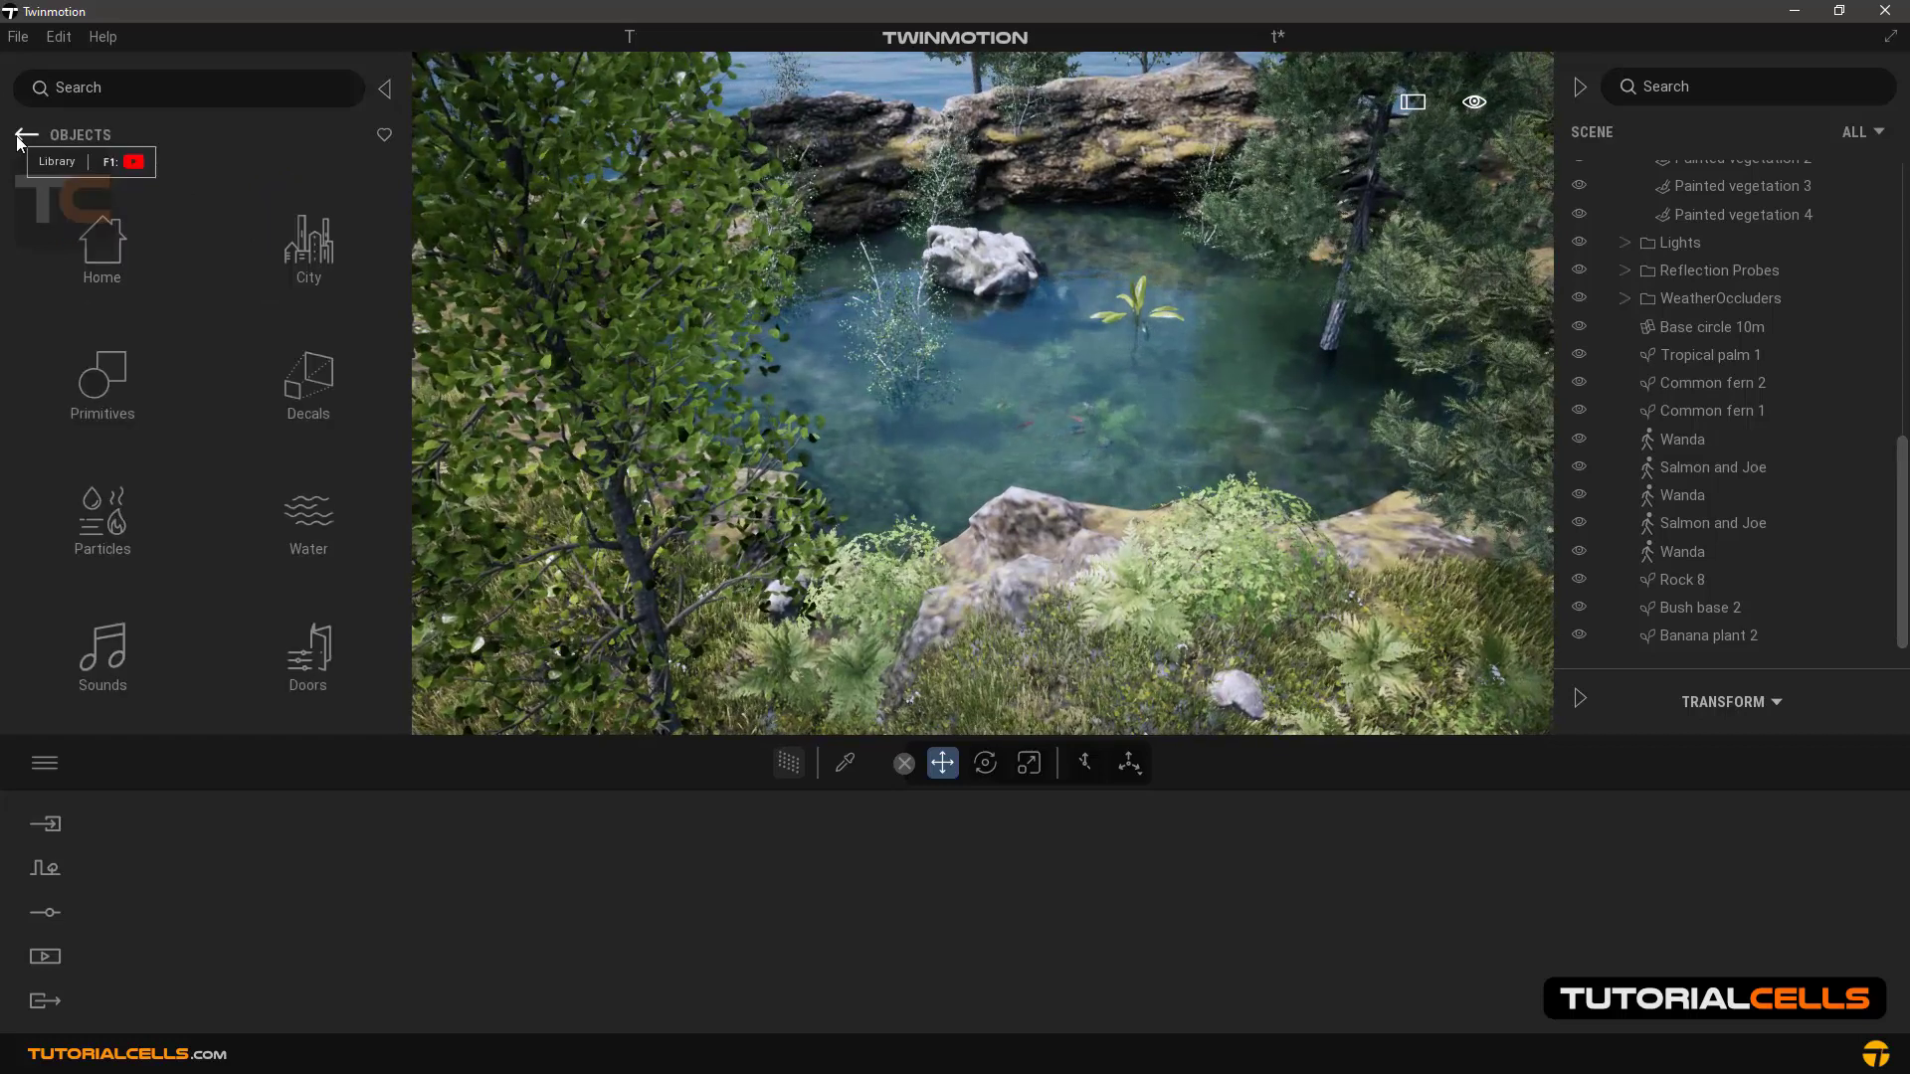
click(19, 142)
click(95, 239)
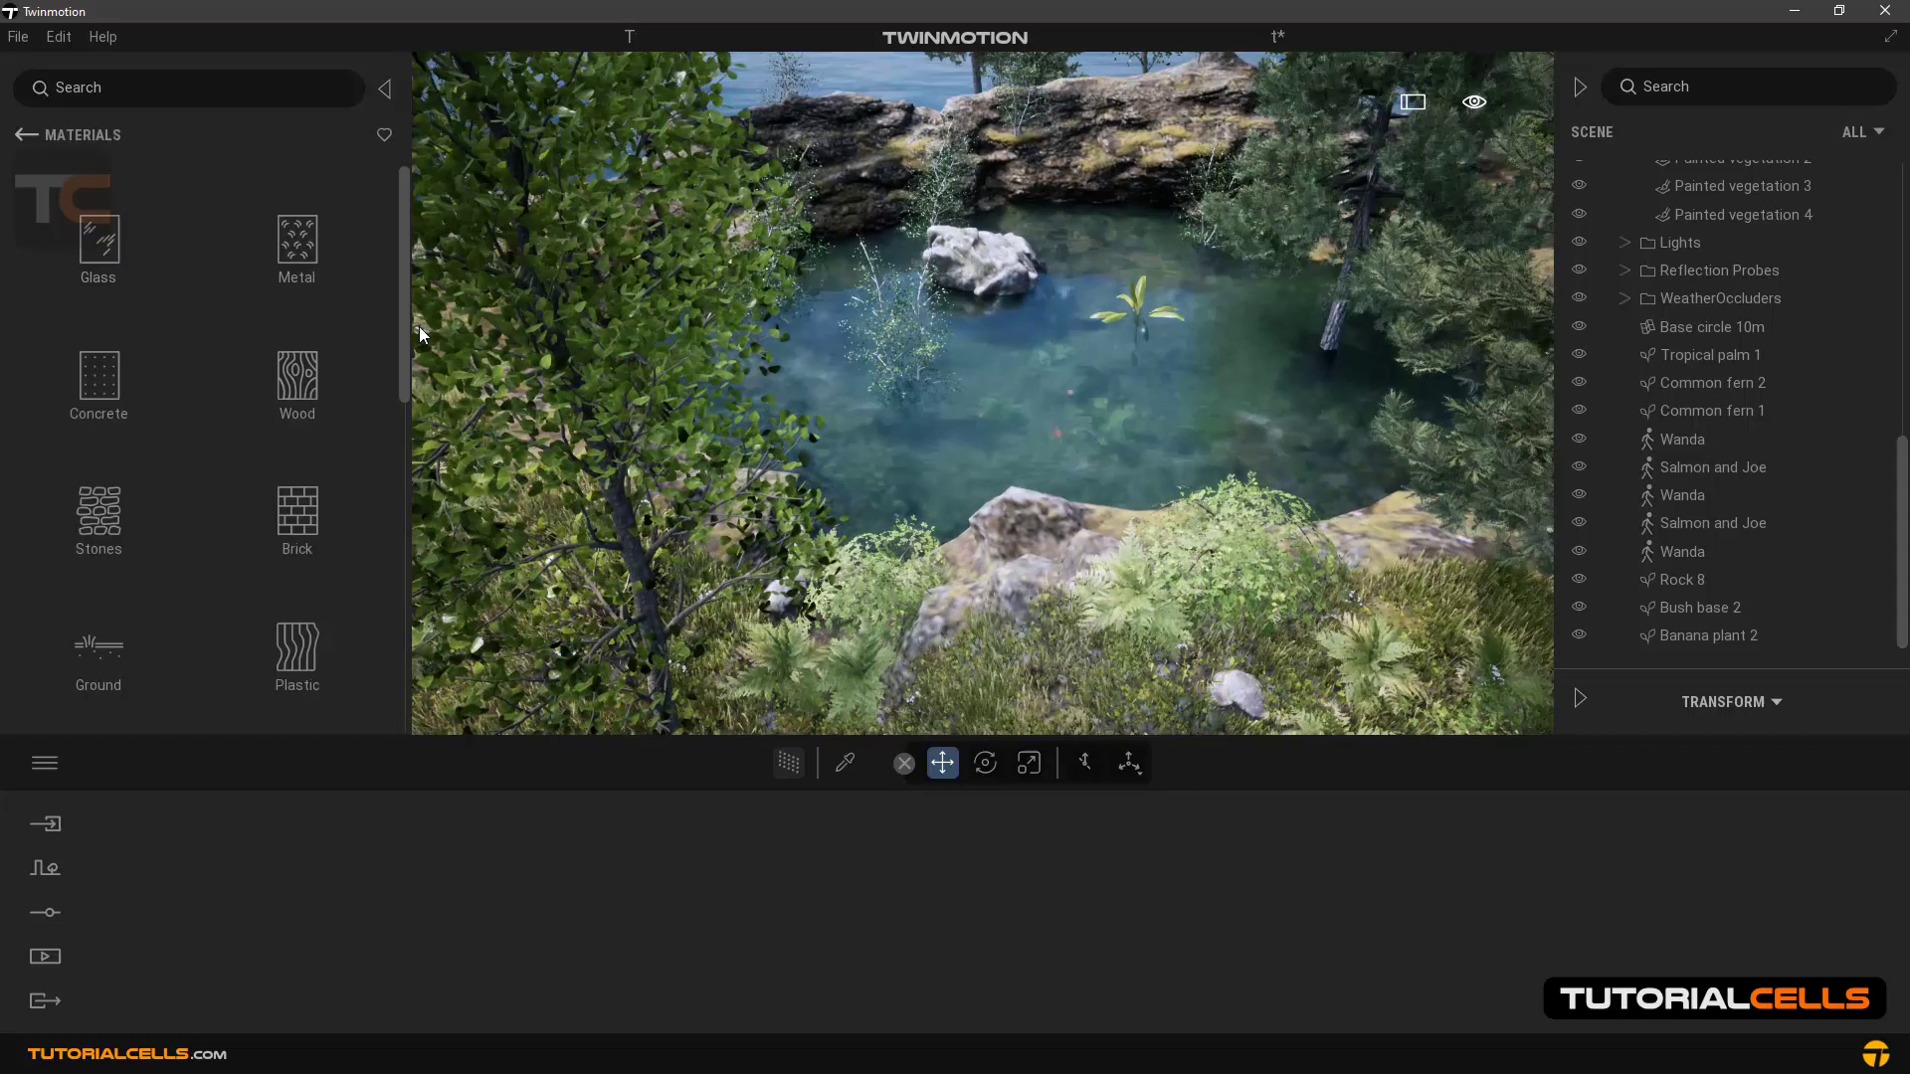
drag(405, 323, 421, 567)
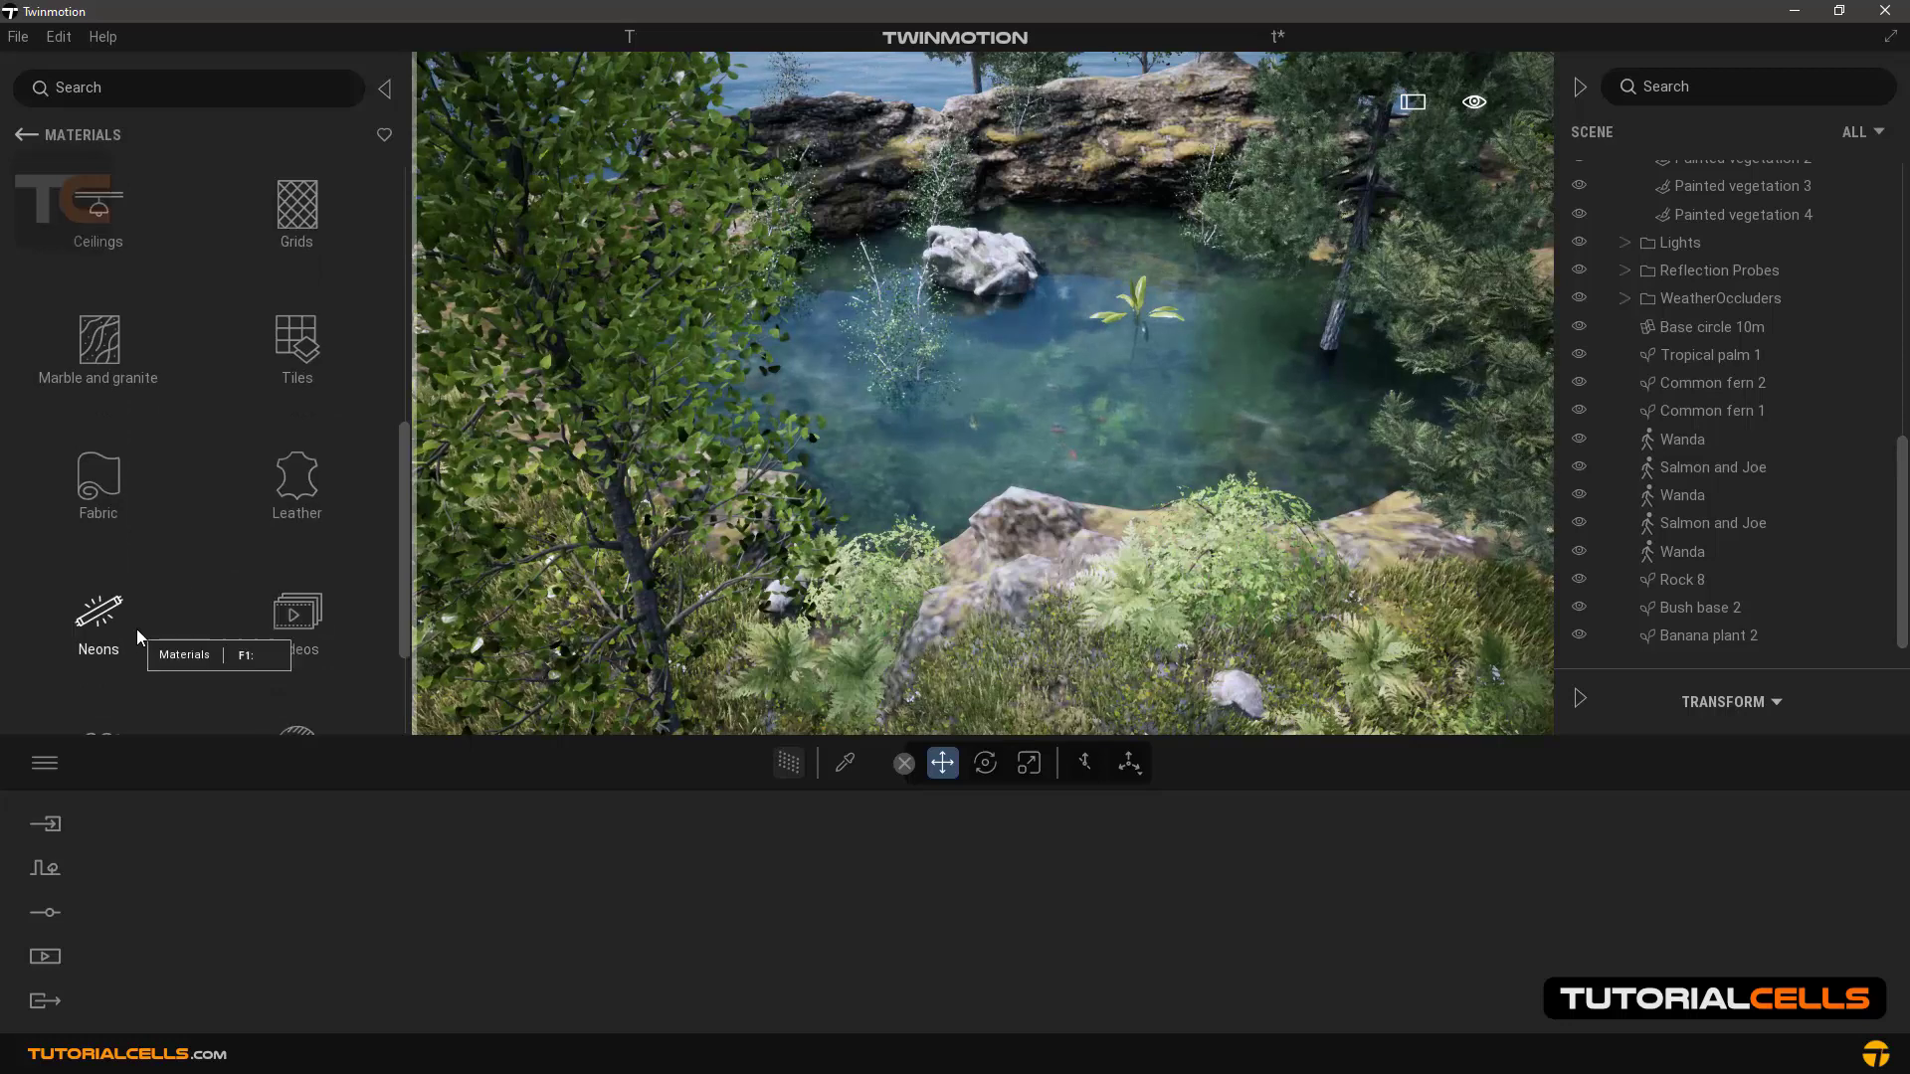
click(102, 689)
Step: Sink the Base circle 10m water plane down into the pond, revealing the fish
double_click(1004, 379)
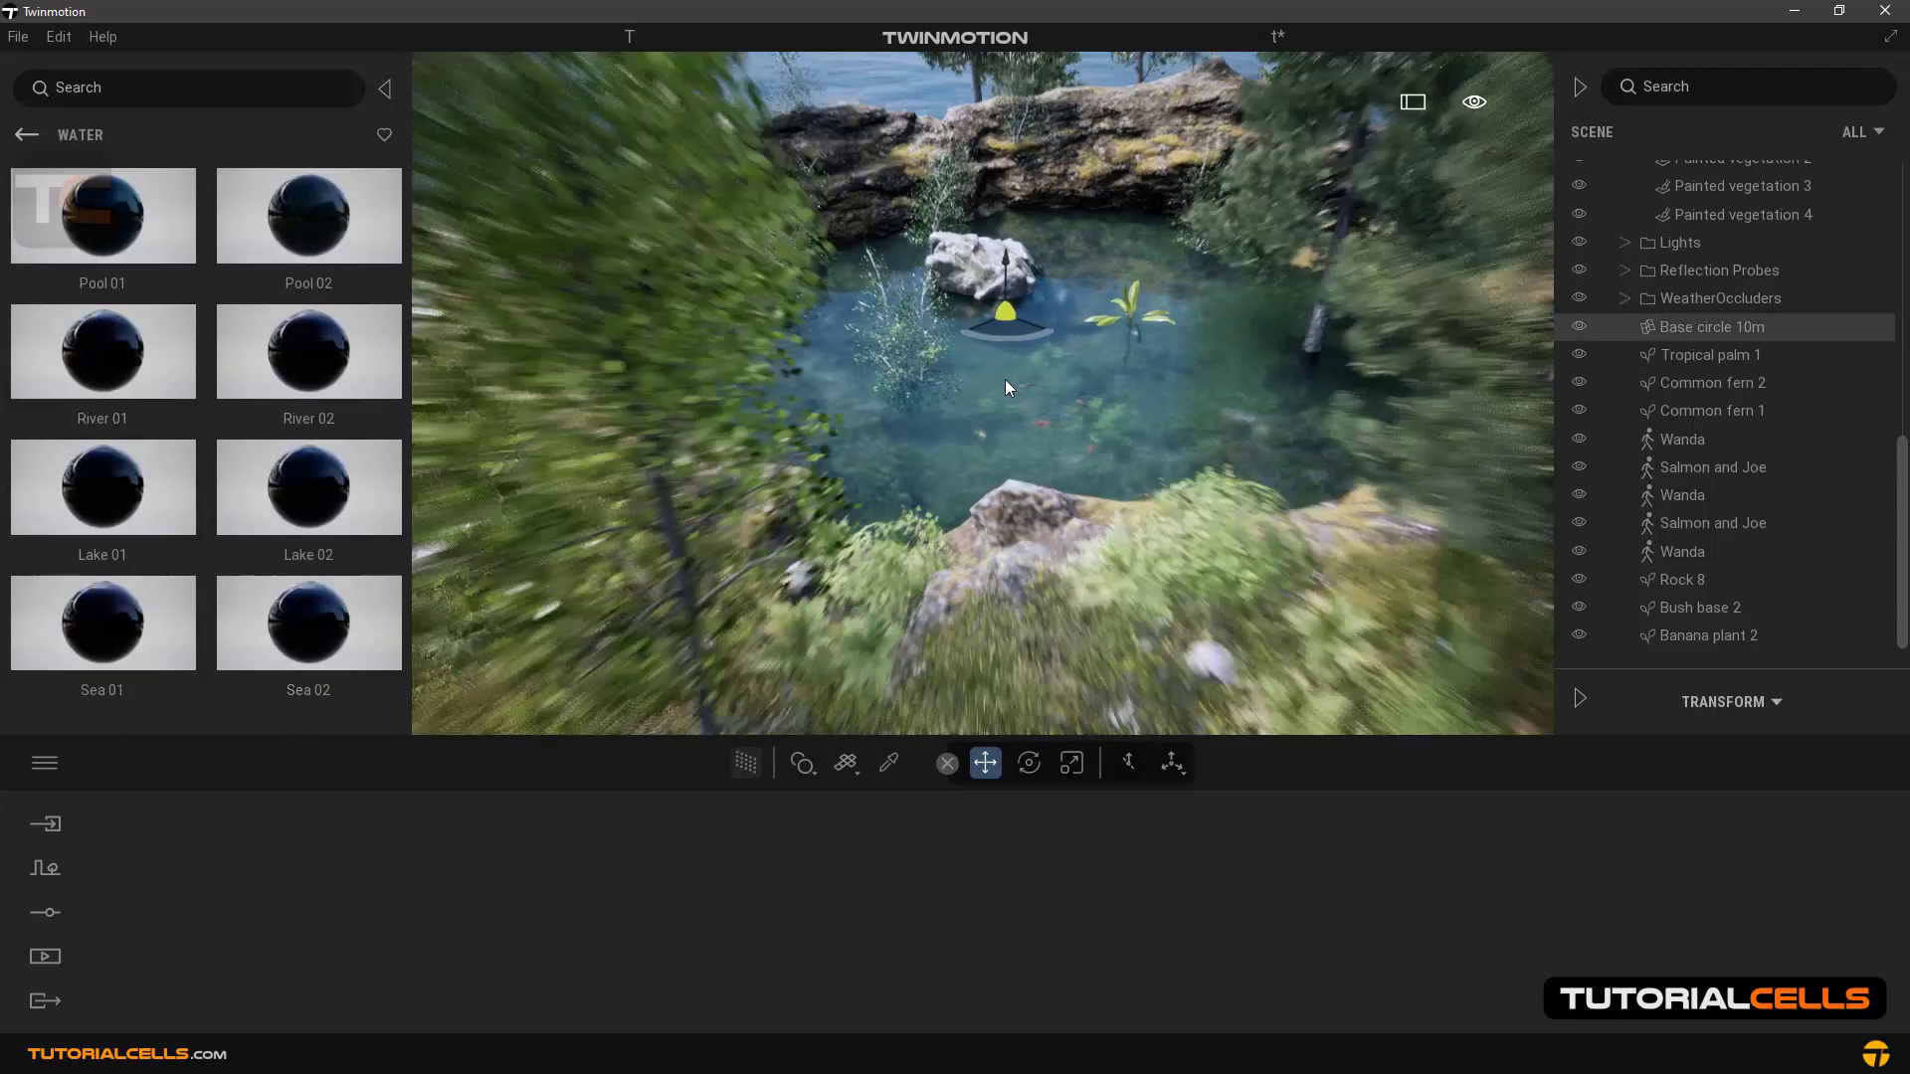
drag(1009, 303, 1013, 60)
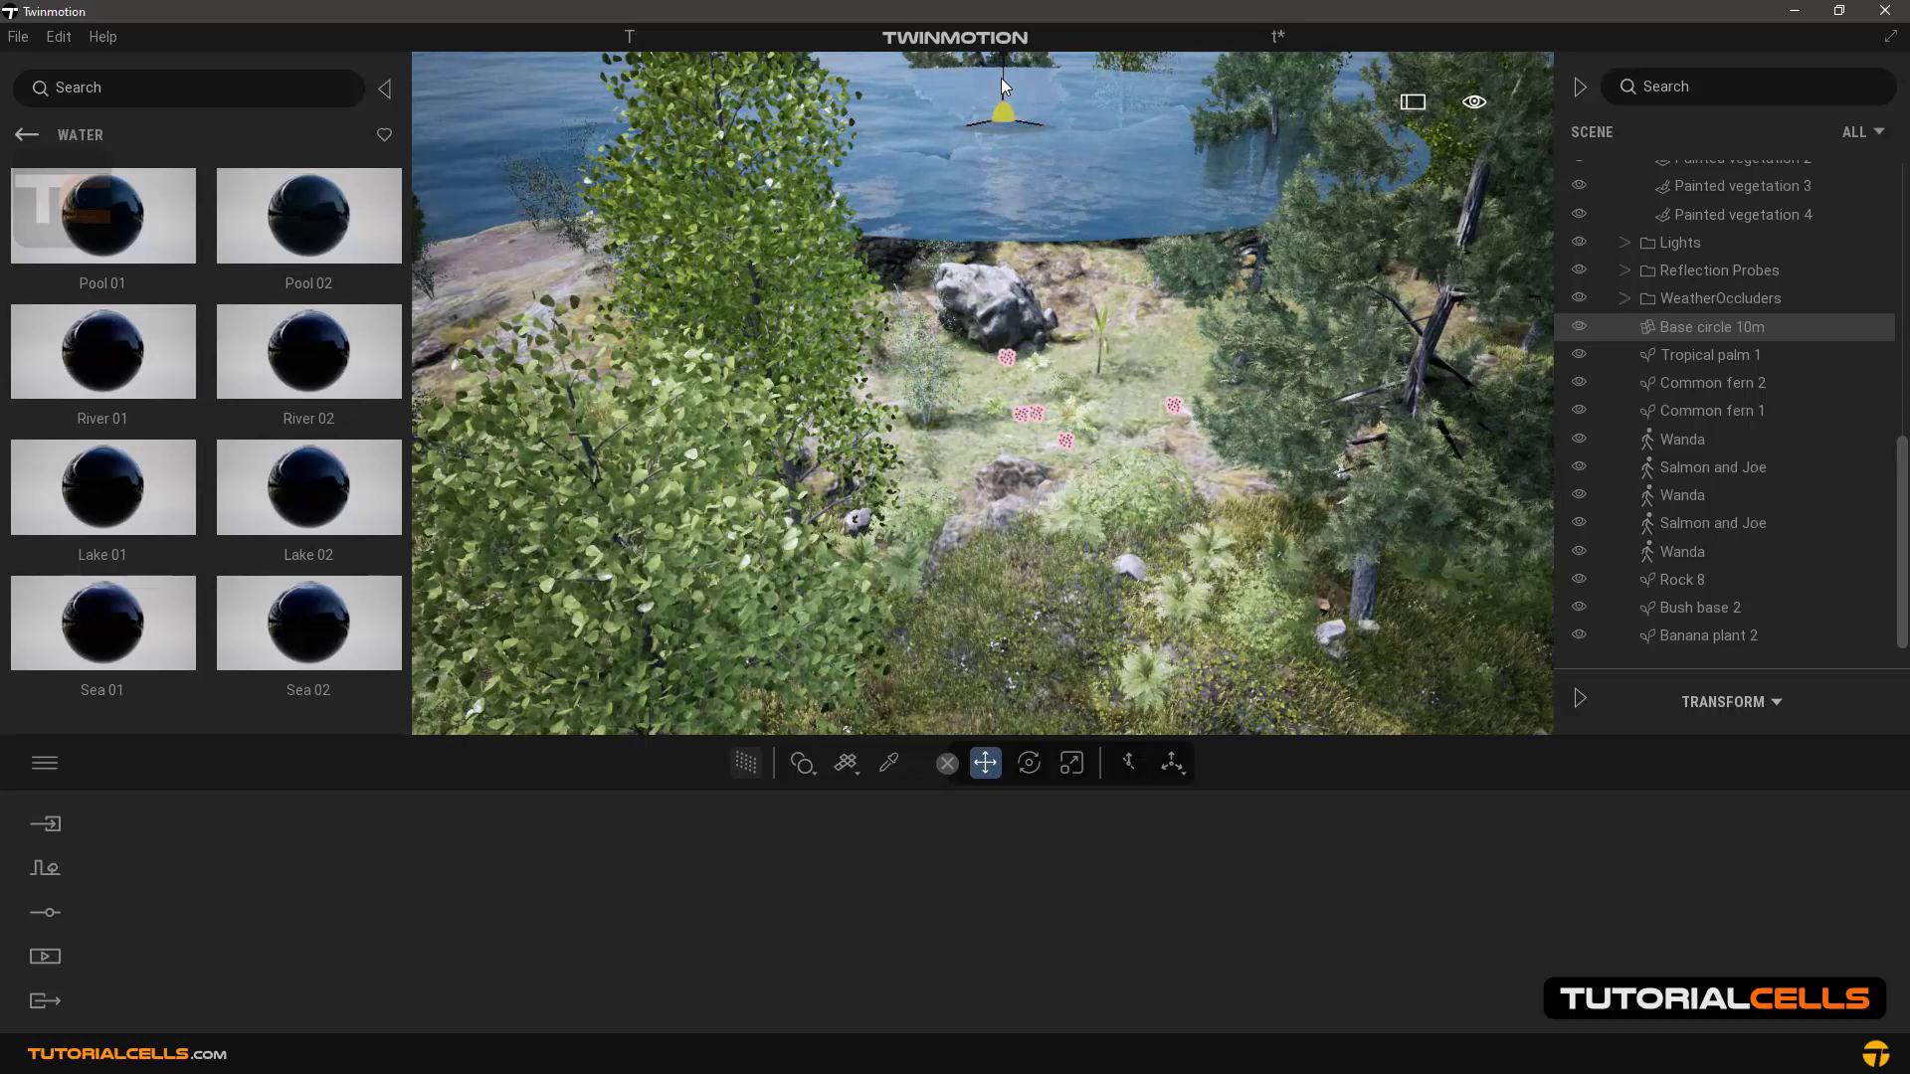
drag(1000, 78, 1026, 303)
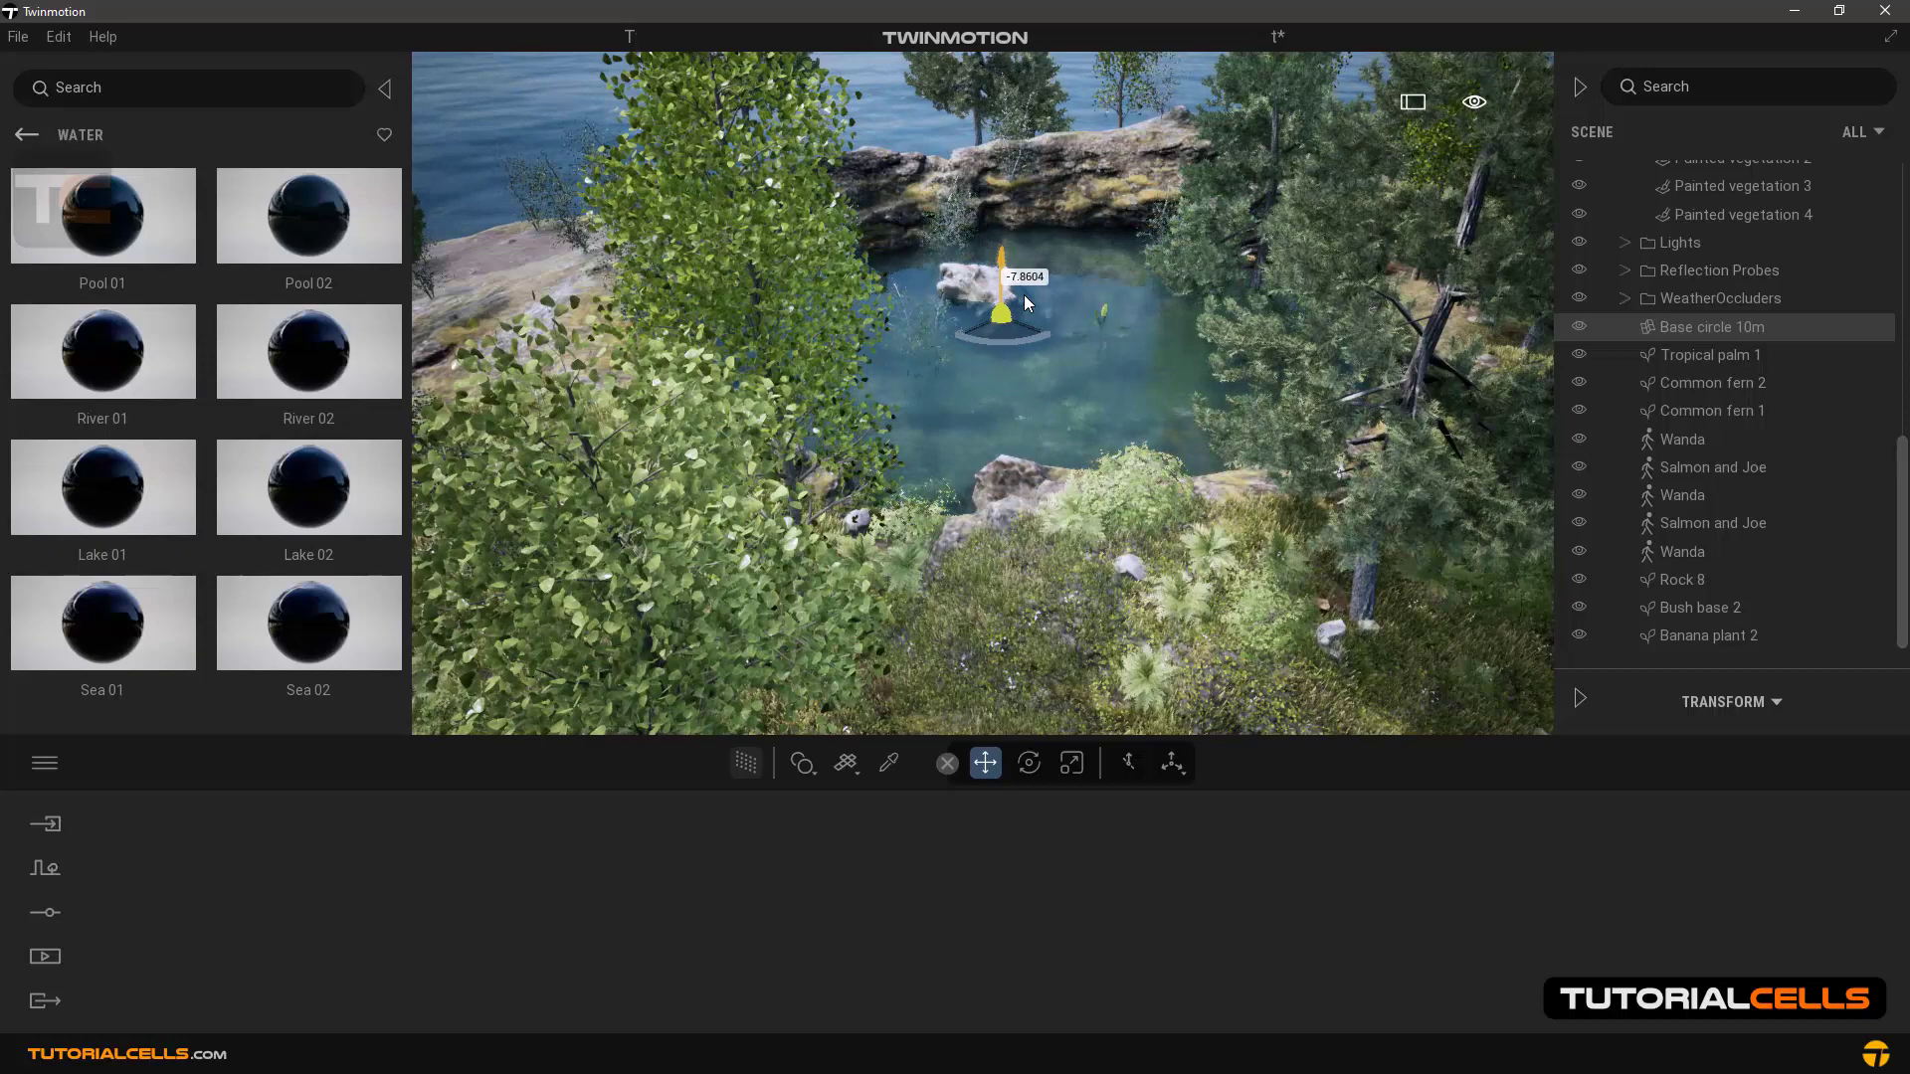
scroll(1028, 374, up, 5)
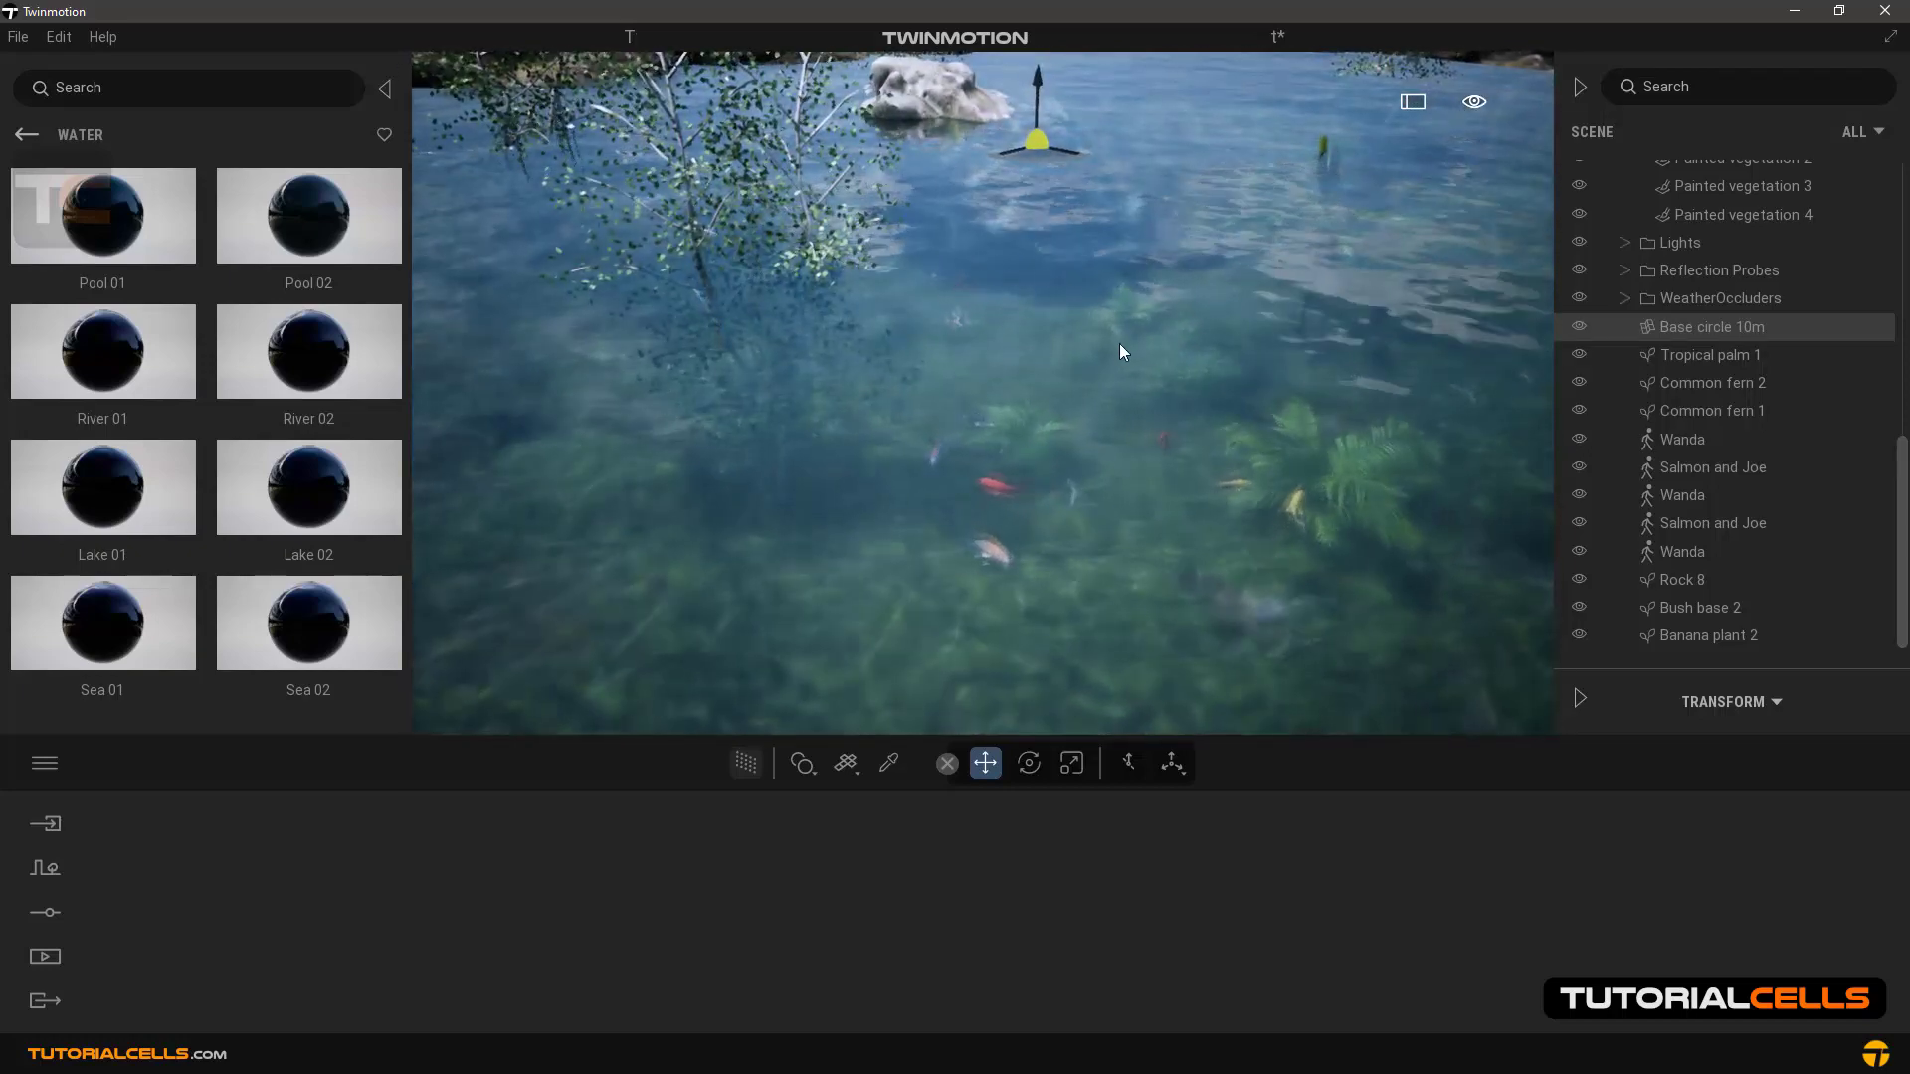
drag(1158, 333, 1046, 357)
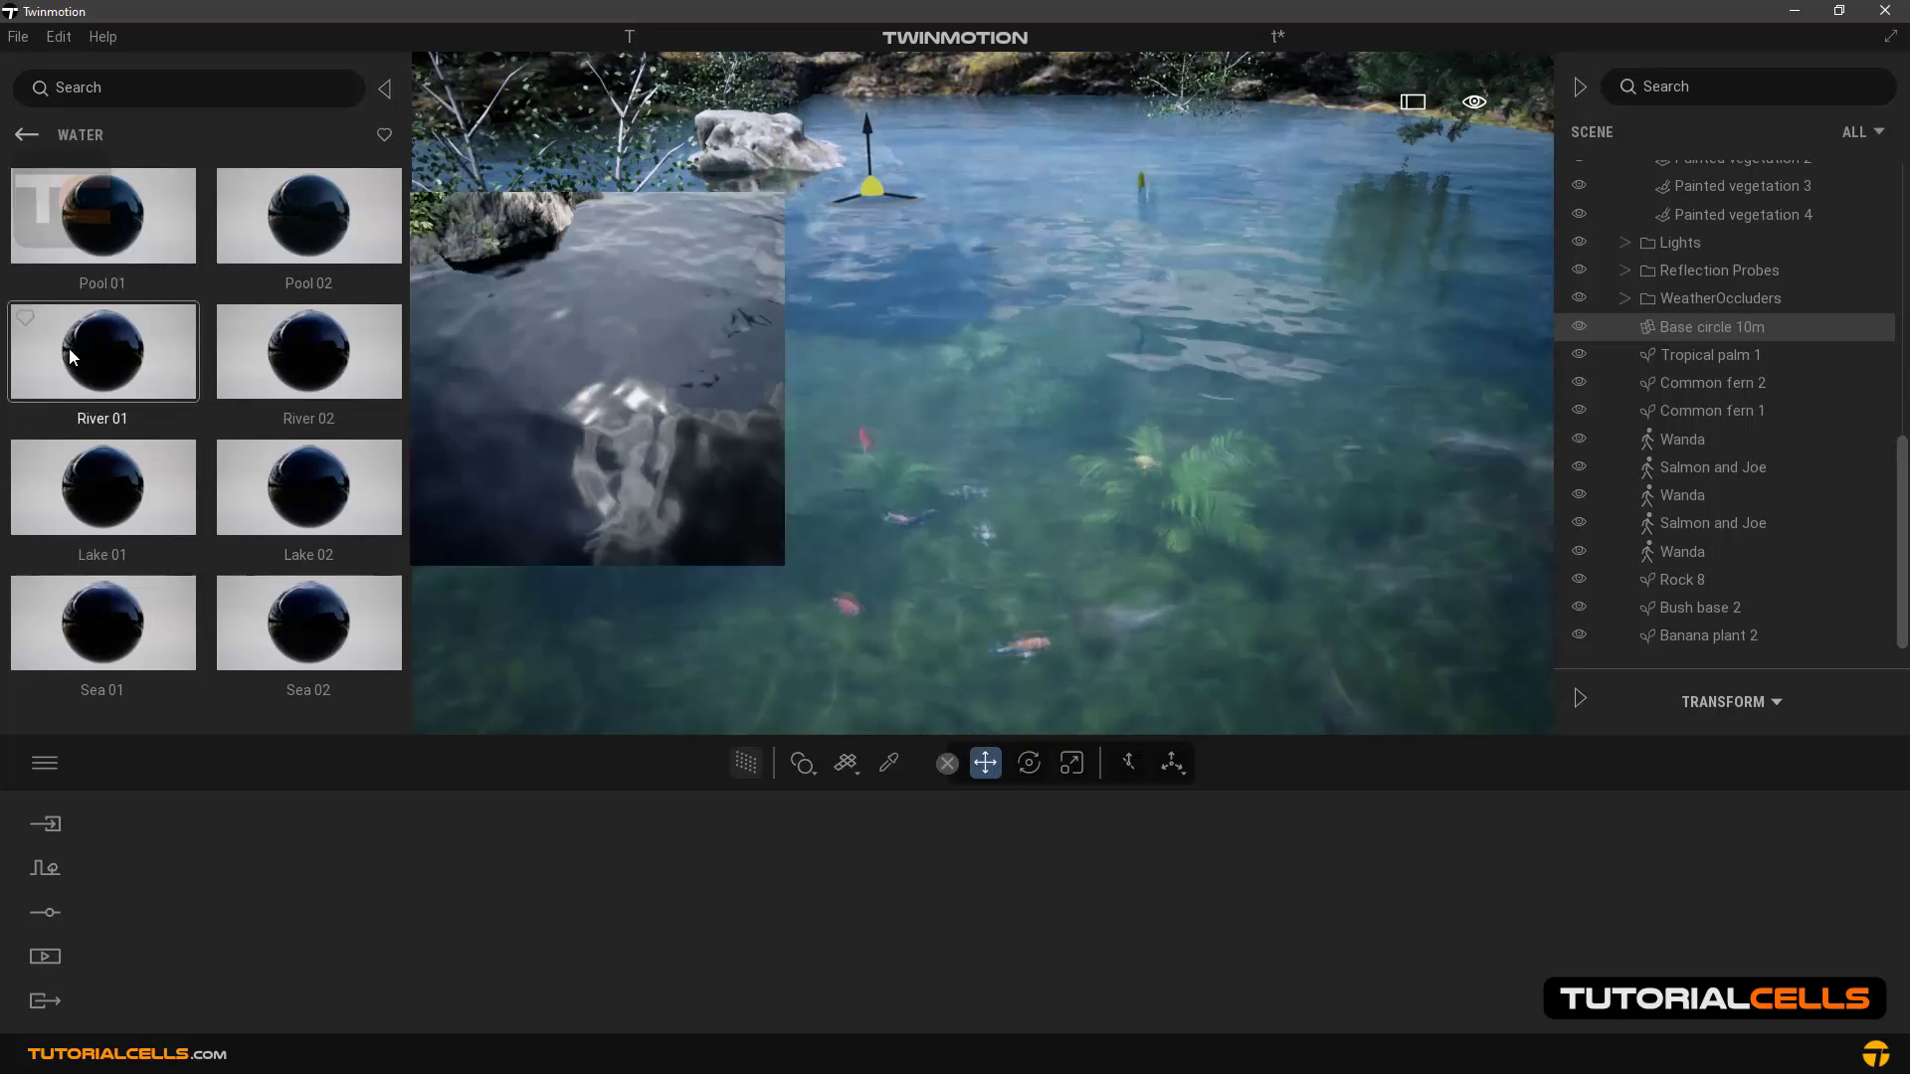
Step: Preview River 01 and Sea 02 on the pond, then apply Pool 02
mouse_move(101, 351)
mouse_down()
mouse_move(642, 228)
mouse_move(848, 342)
mouse_up()
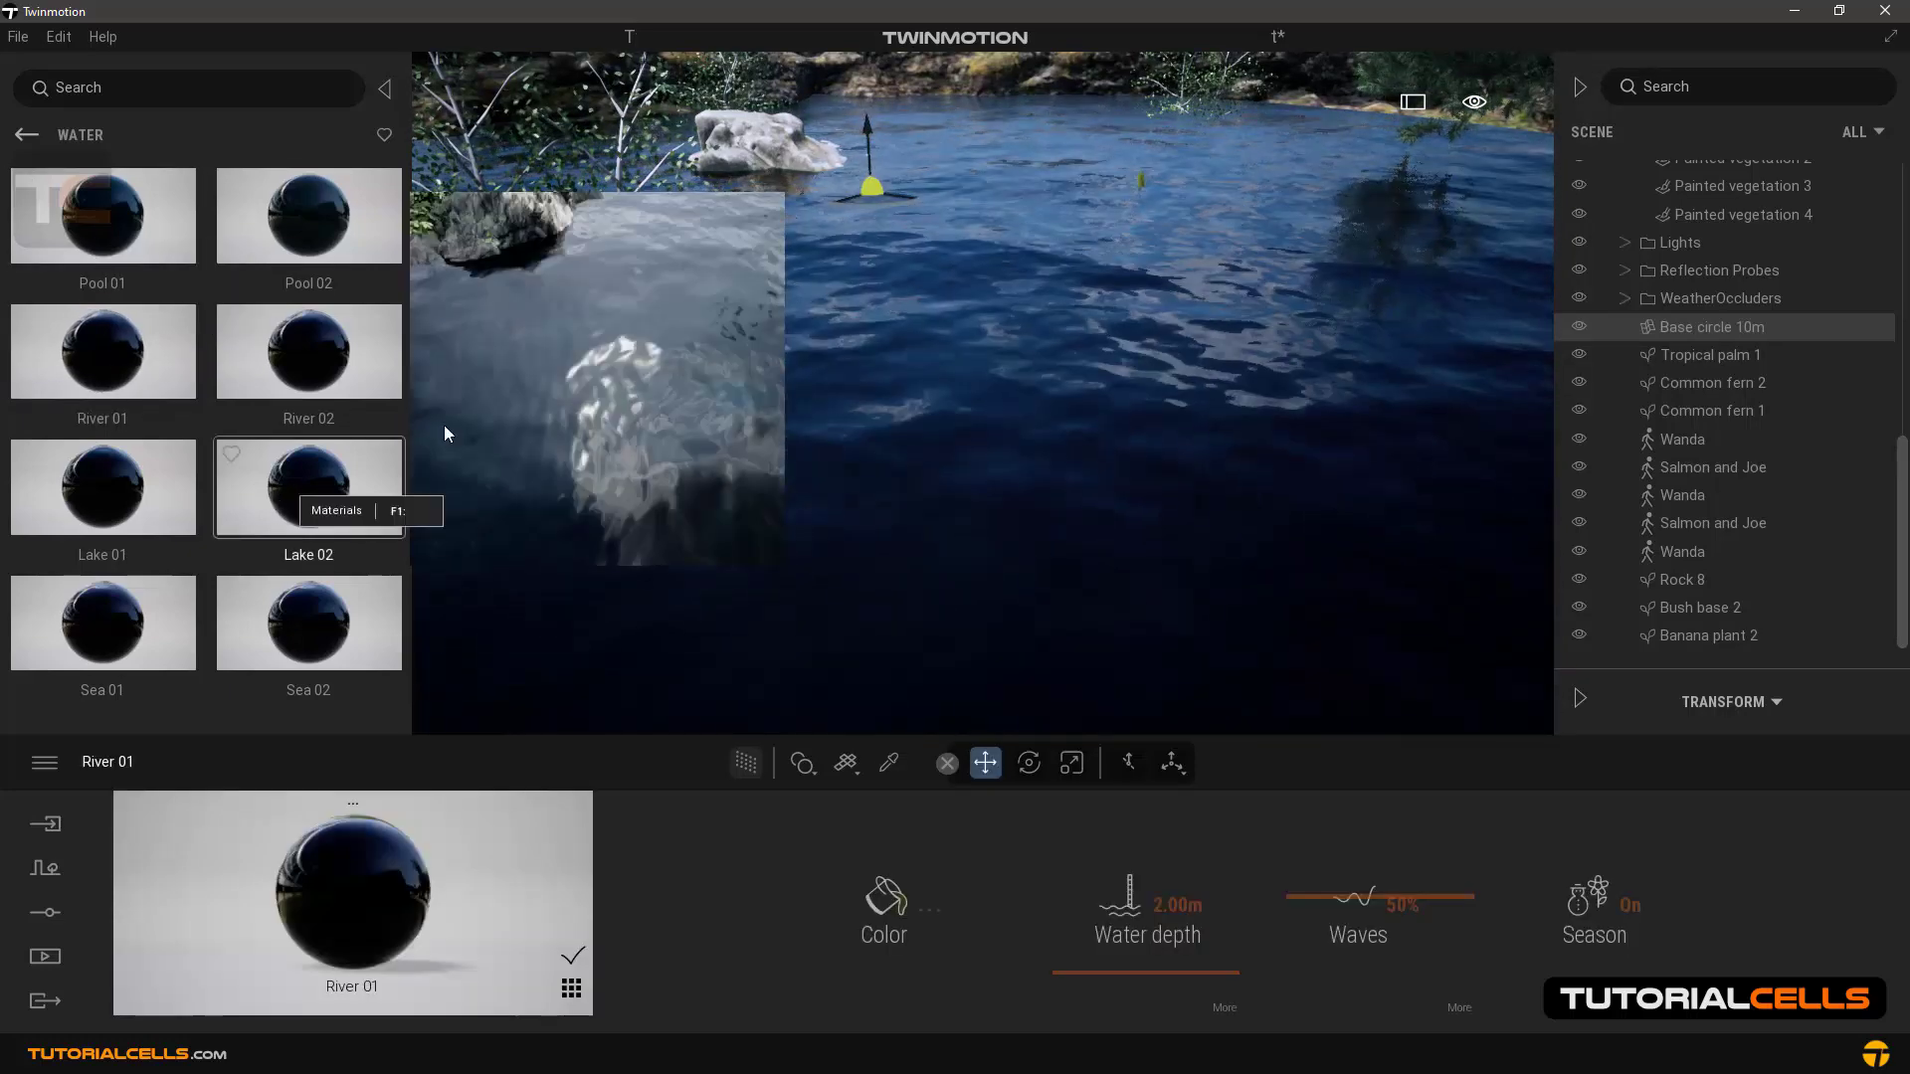
drag(321, 620, 757, 512)
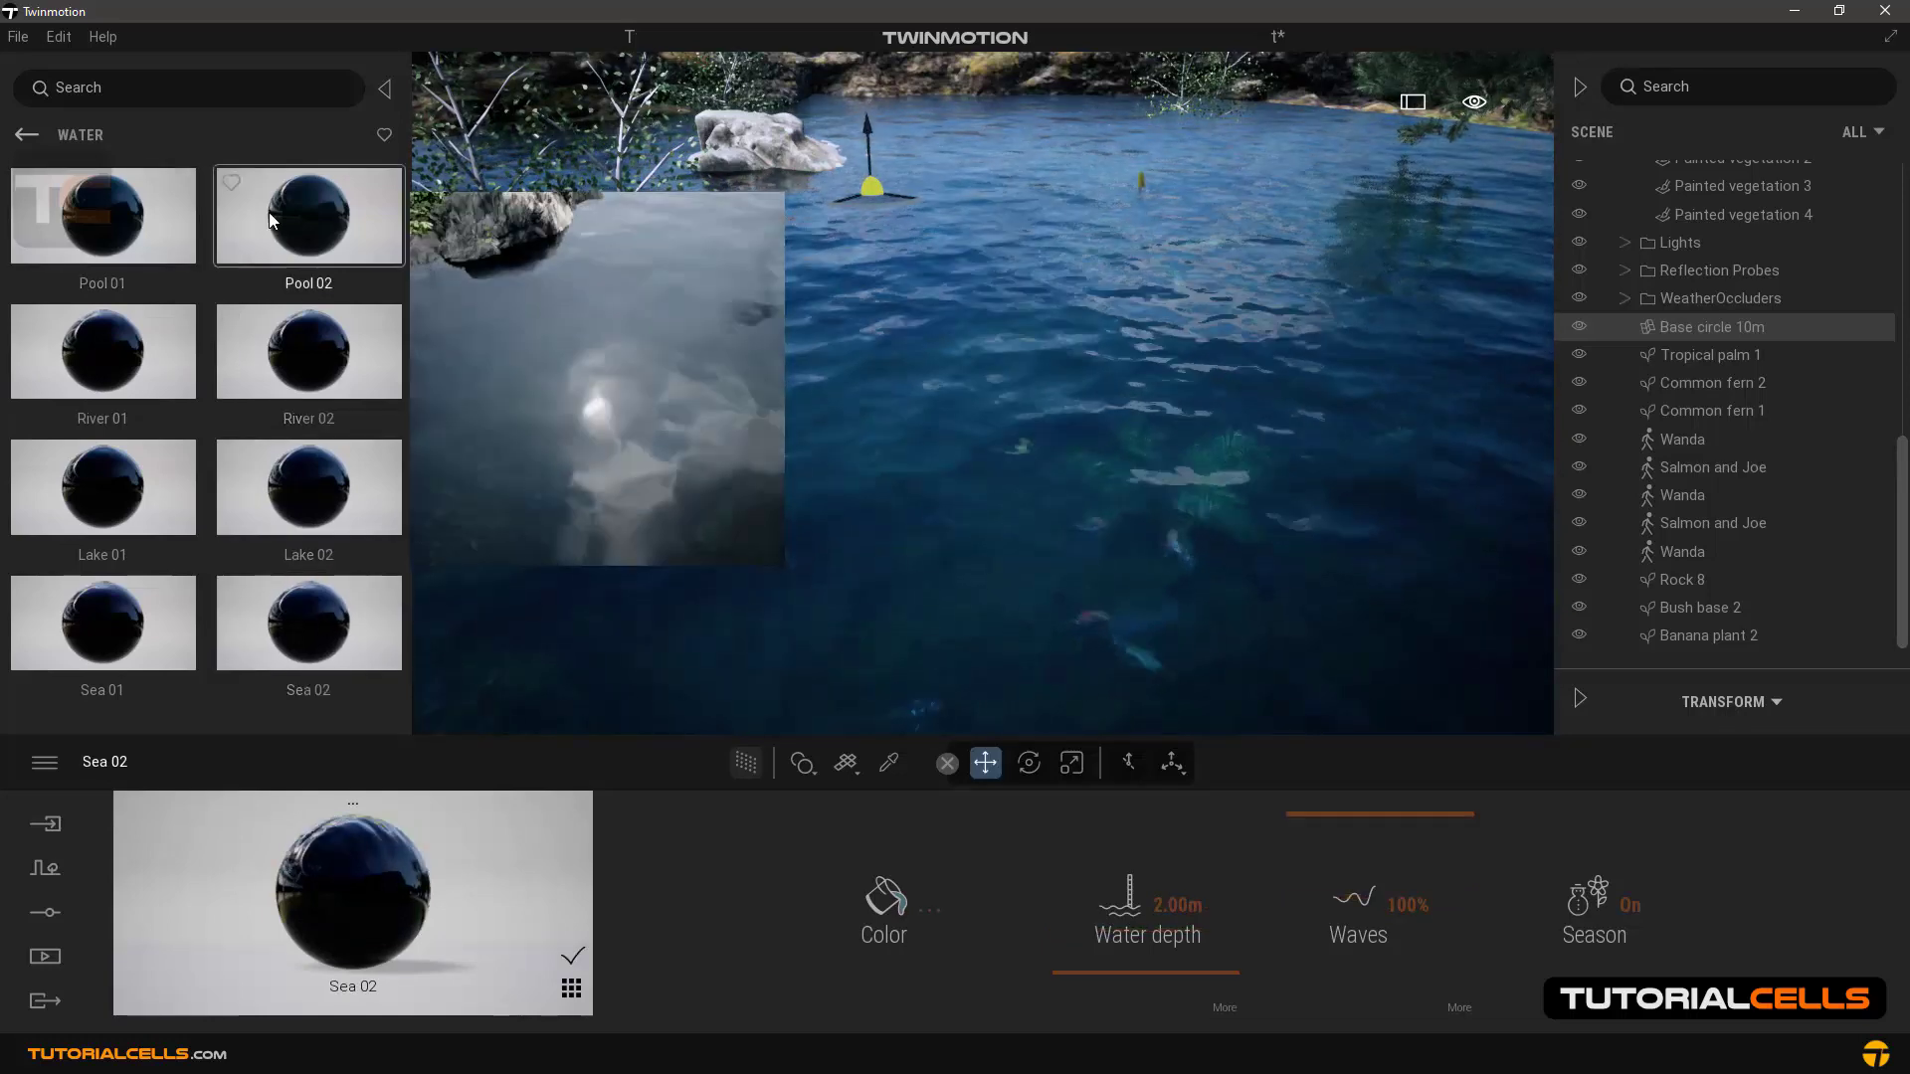
mouse_move(308, 217)
mouse_down()
mouse_move(697, 261)
mouse_move(812, 344)
mouse_up()
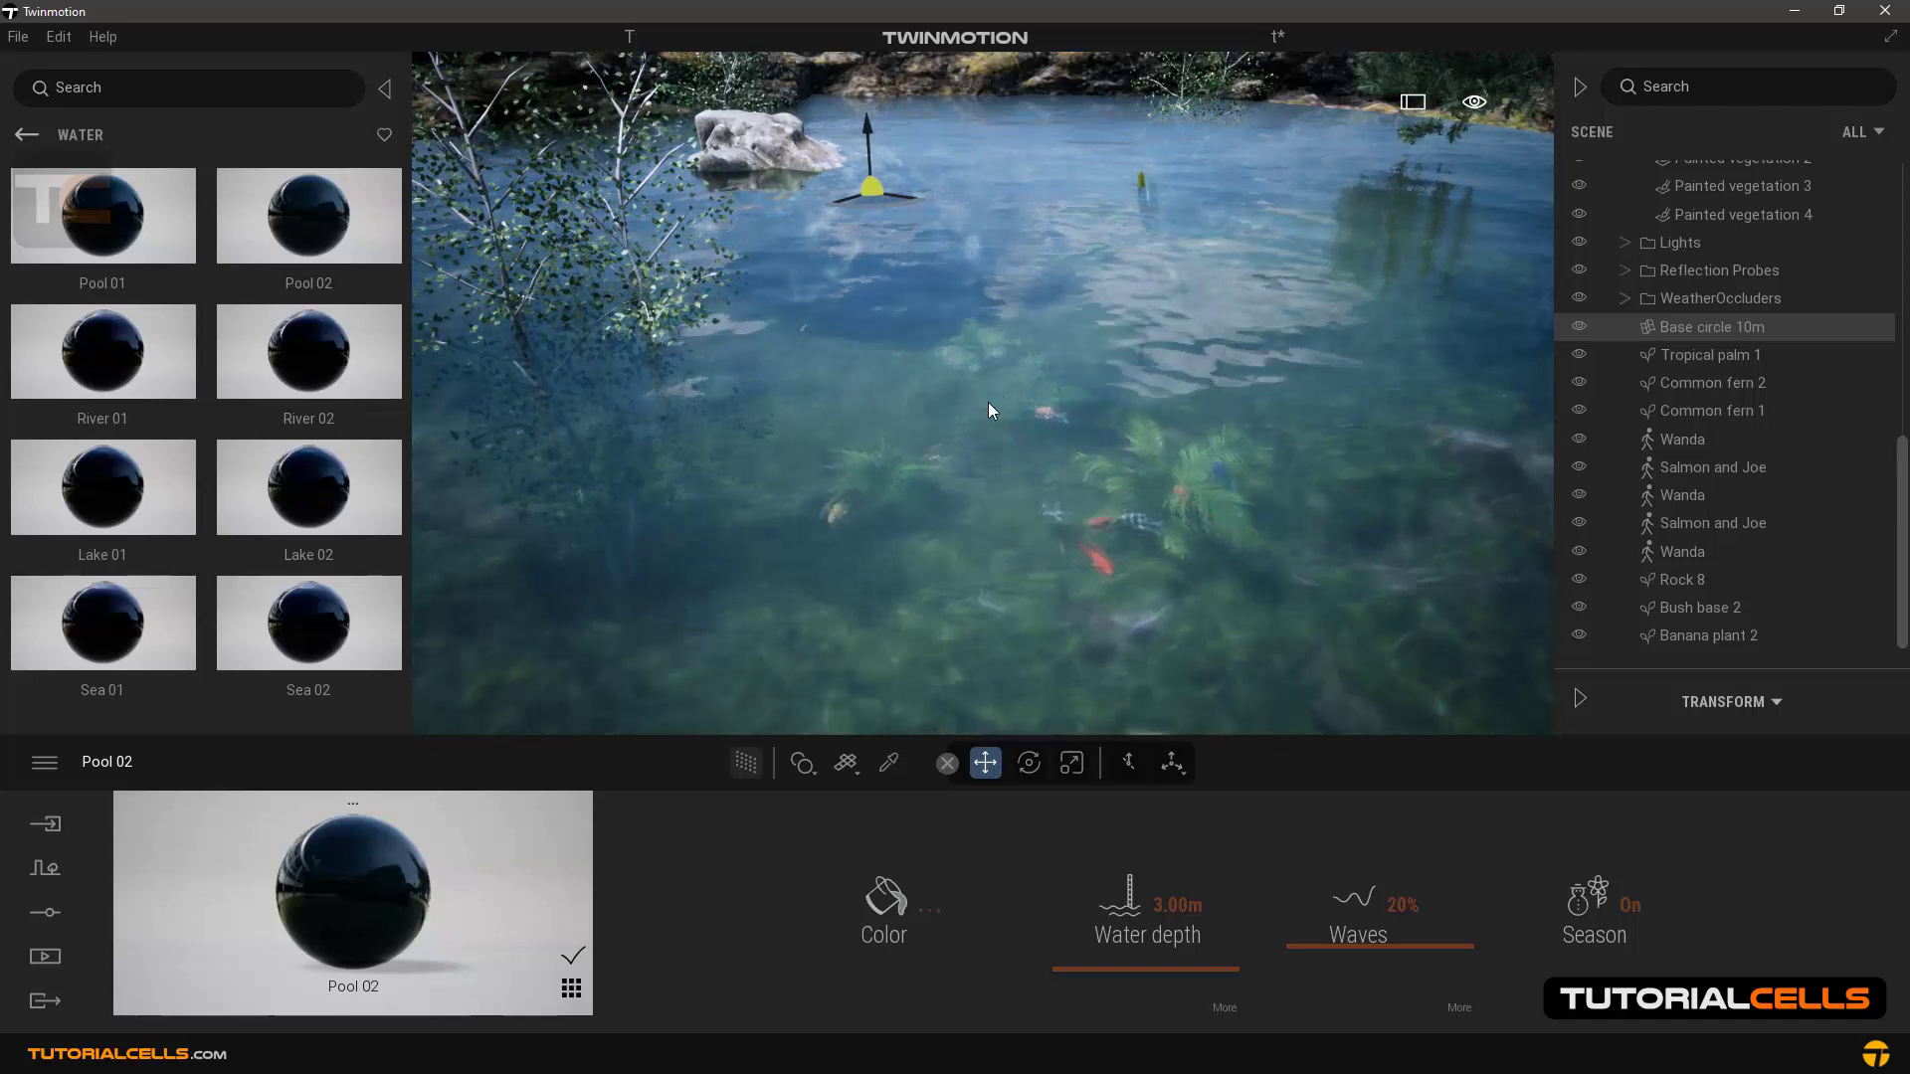
click(900, 763)
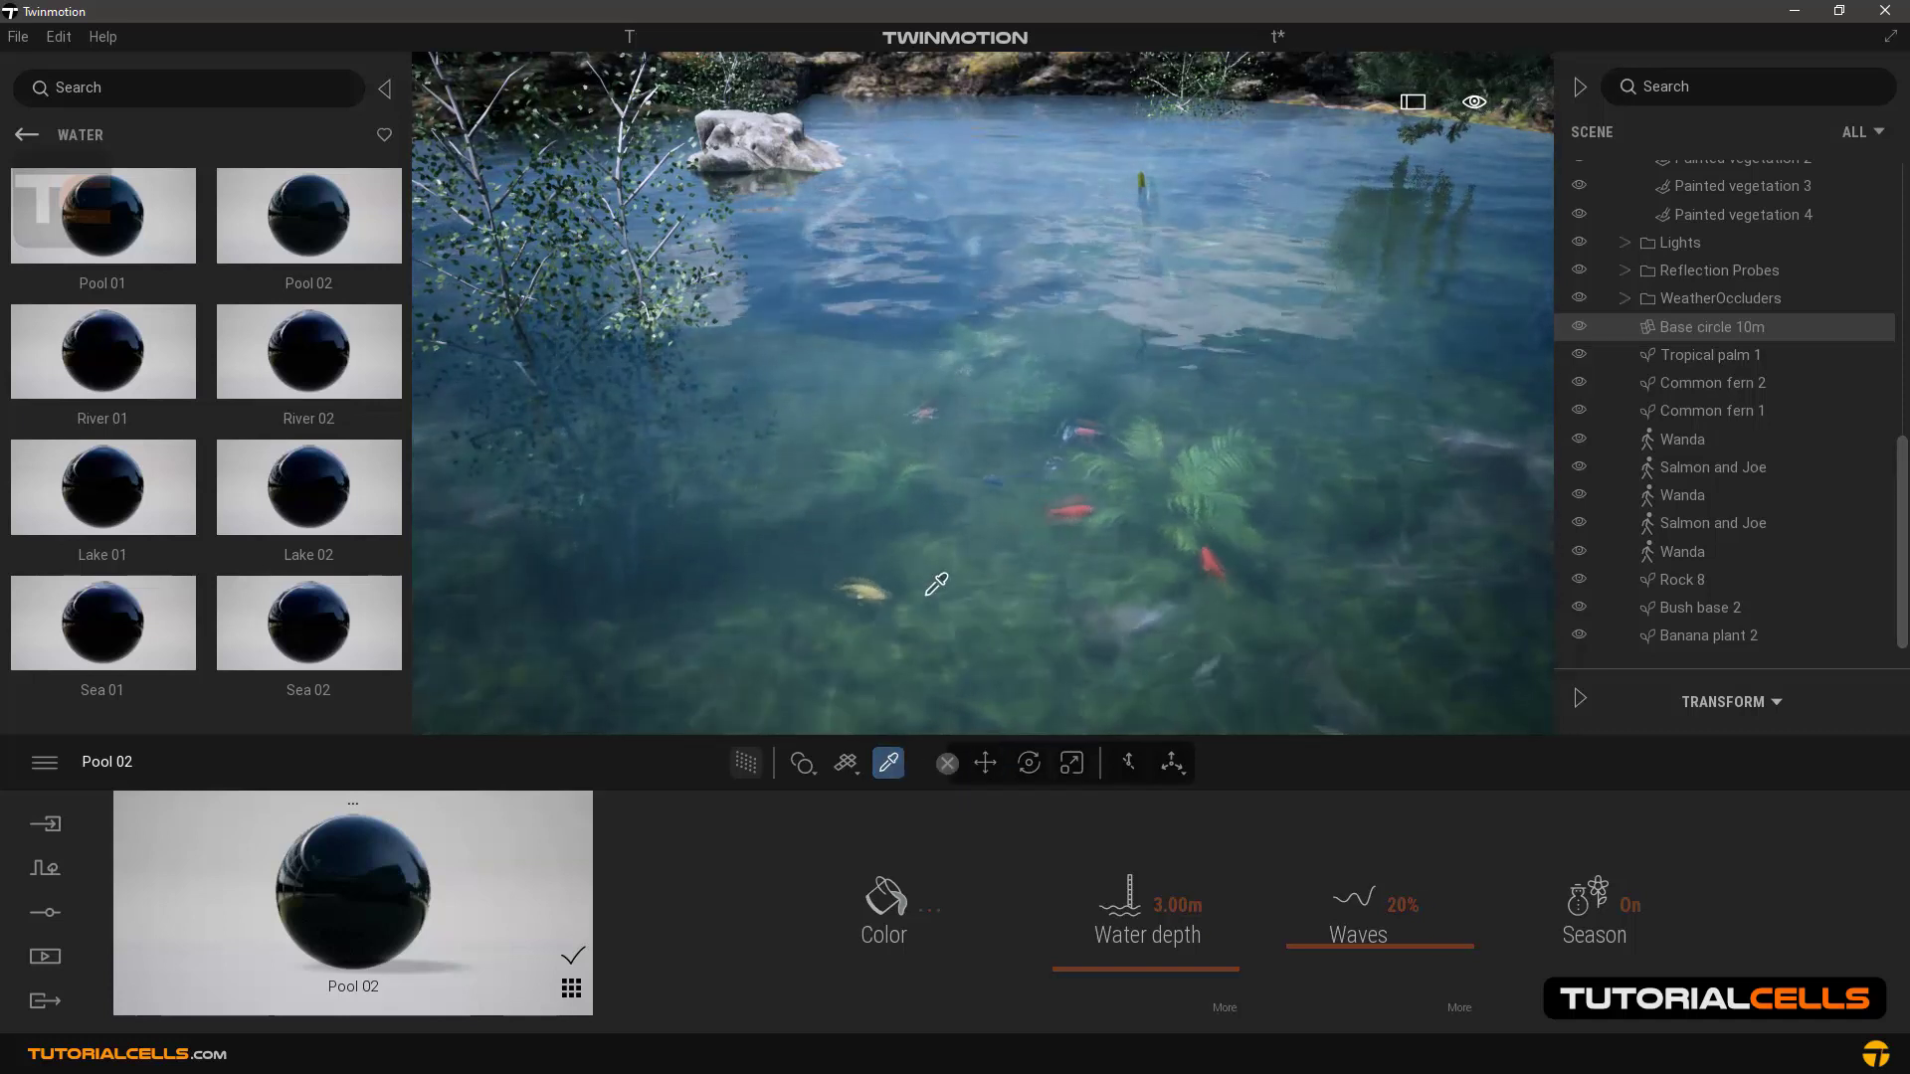
click(888, 671)
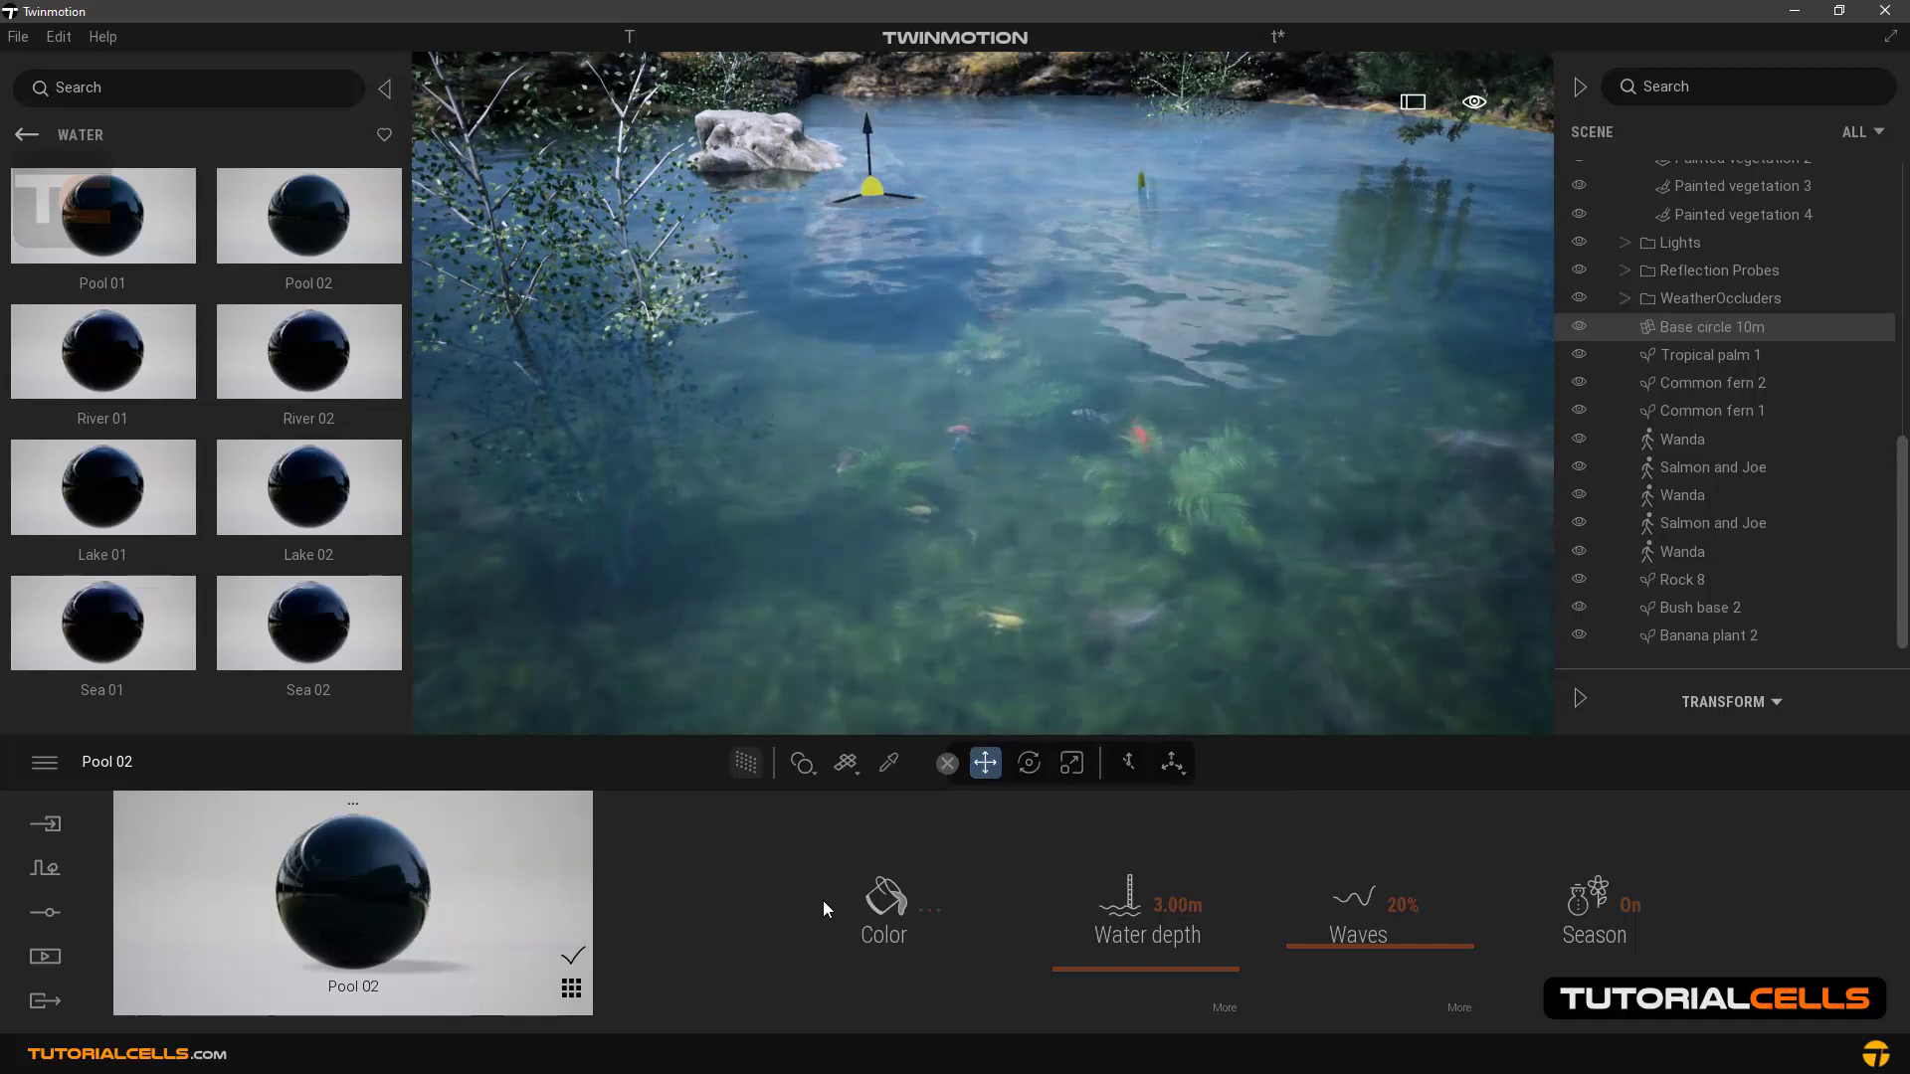
click(907, 921)
drag(858, 321, 389, 373)
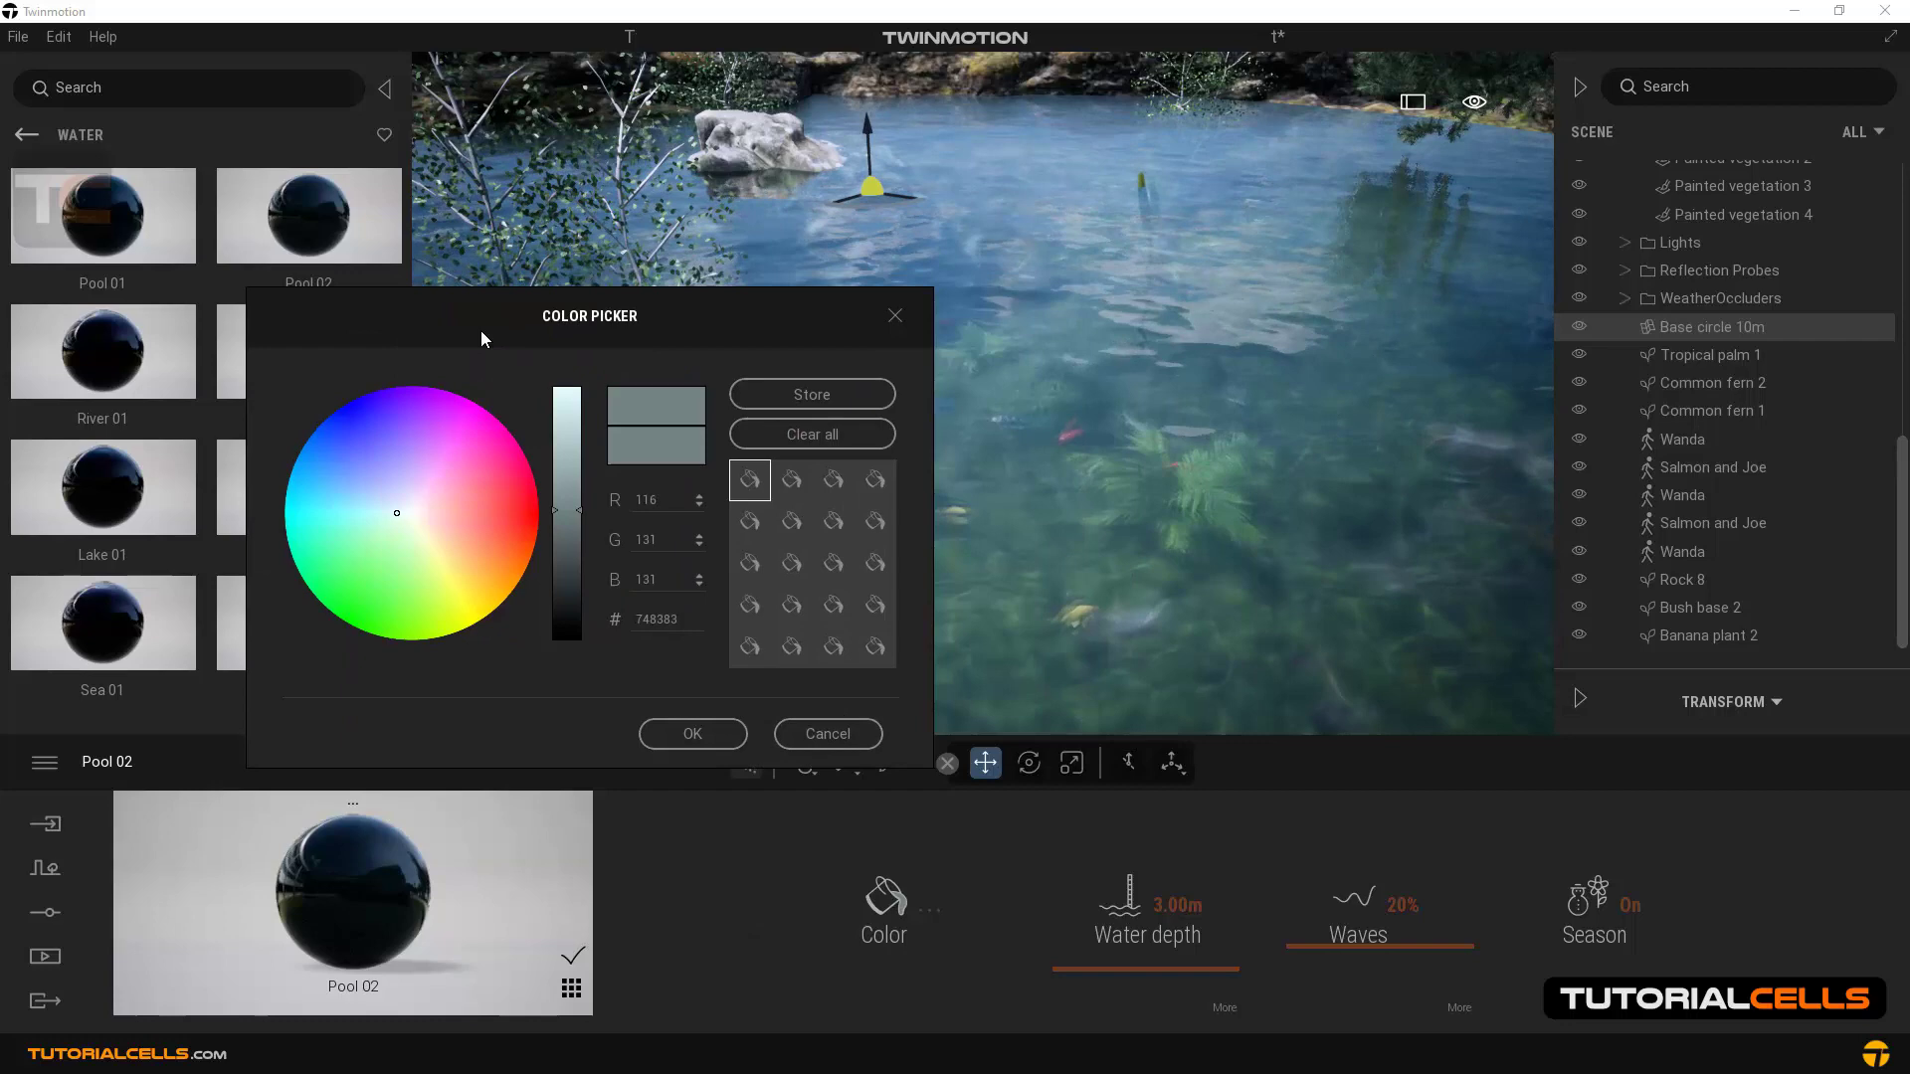
click(305, 510)
click(321, 538)
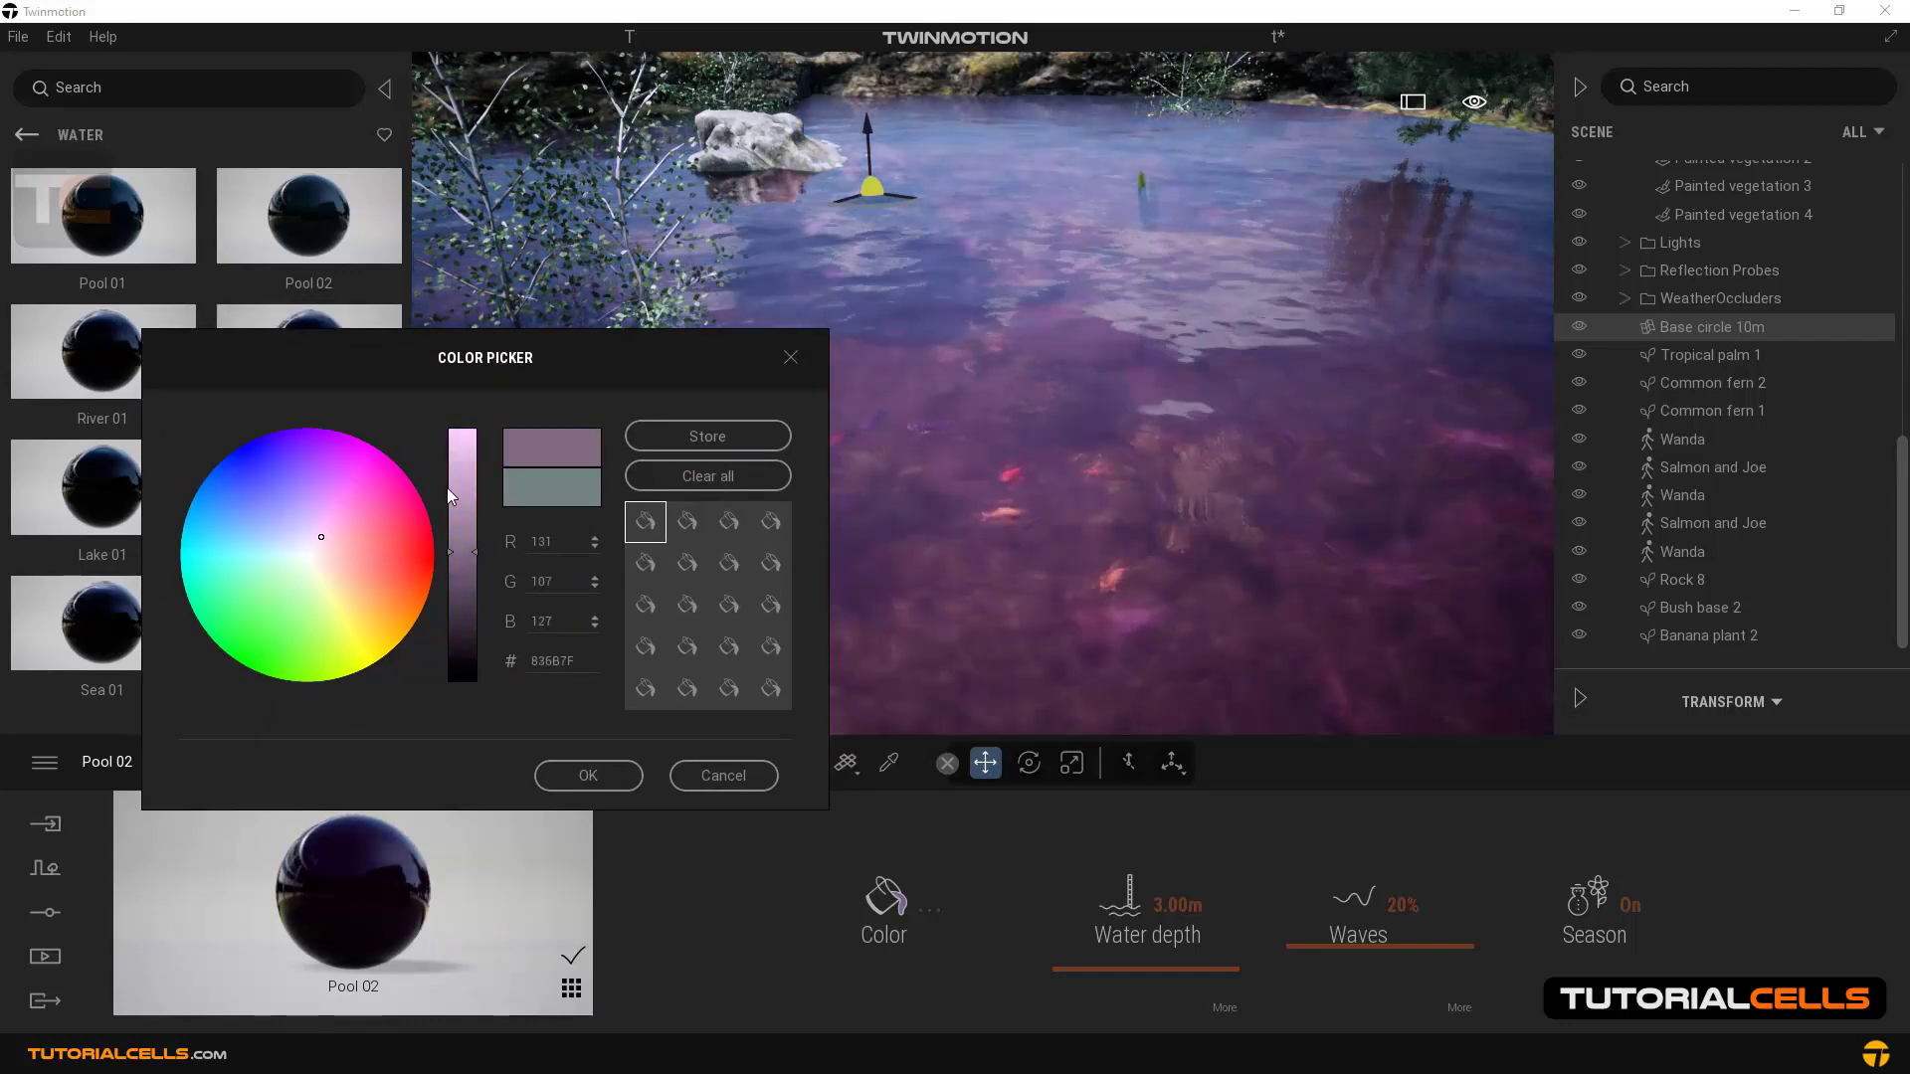
drag(462, 551, 459, 484)
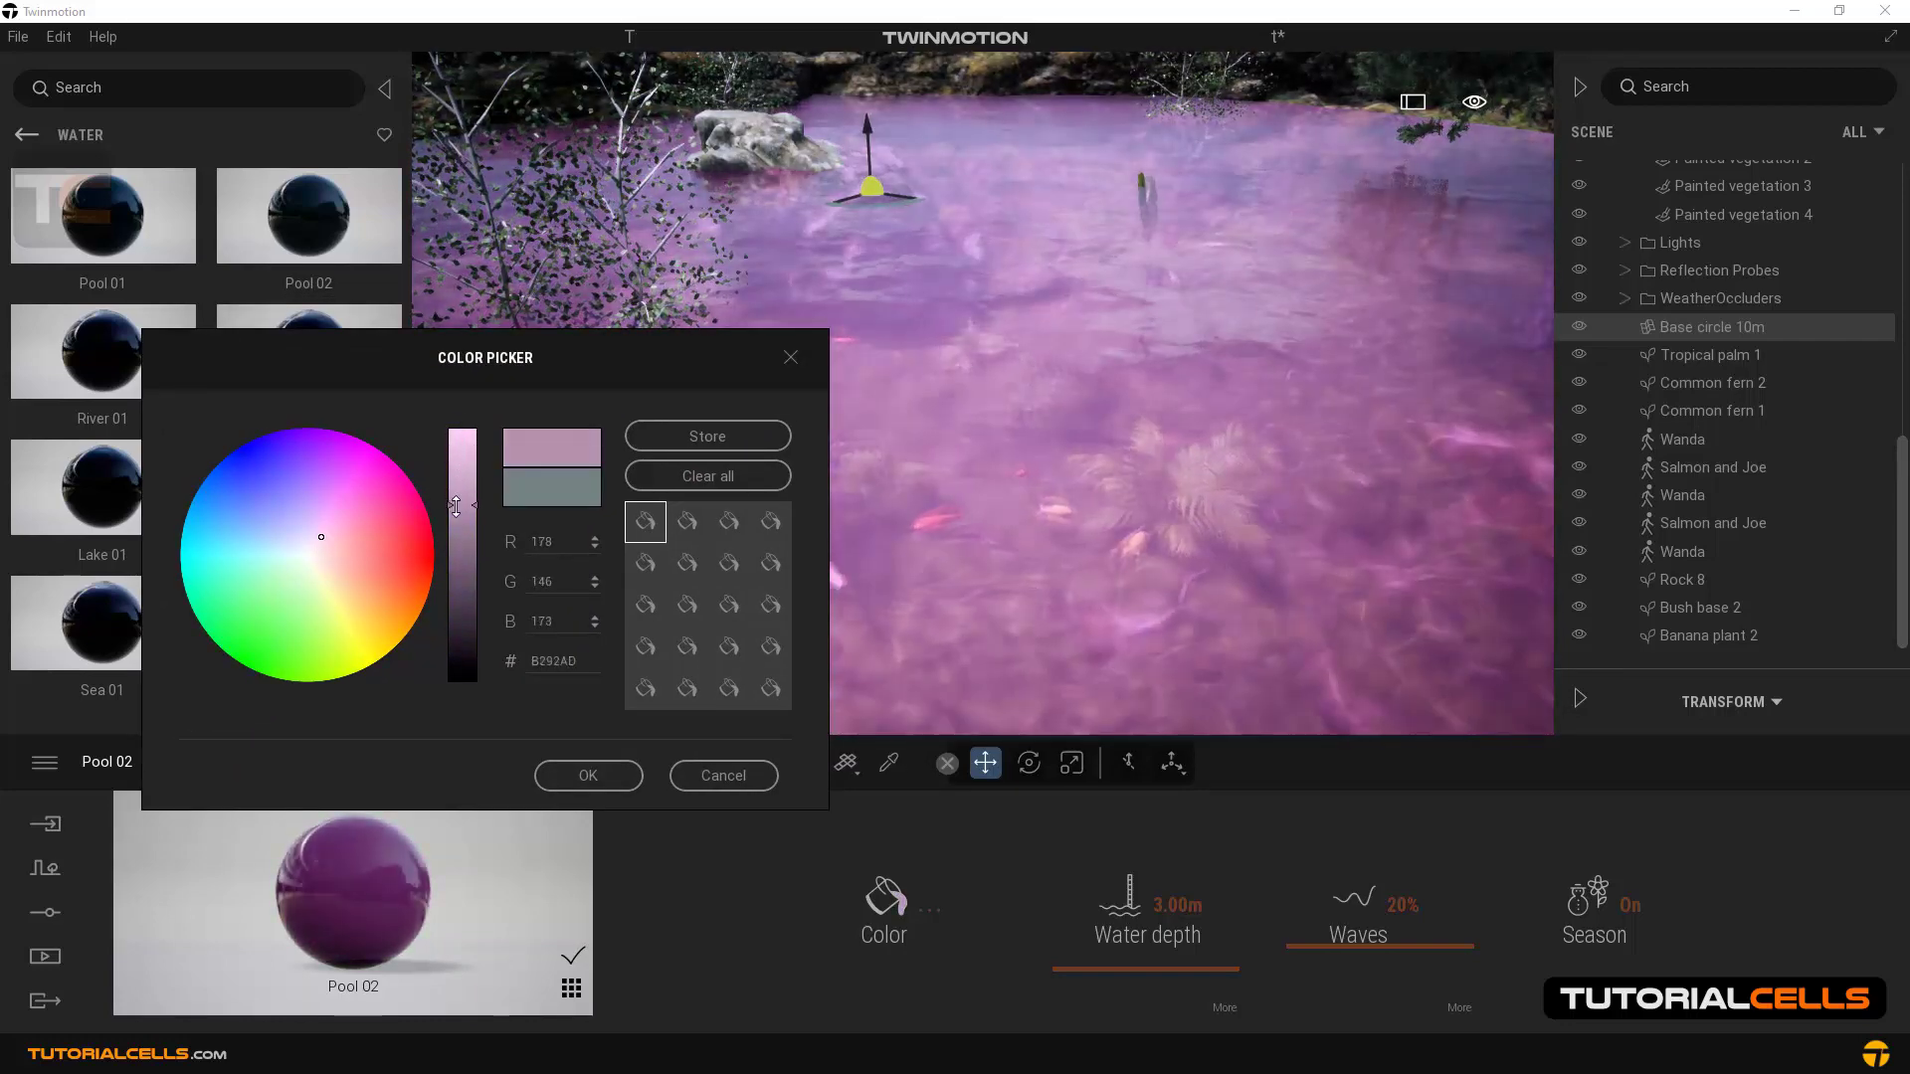
click(350, 570)
drag(334, 599, 260, 502)
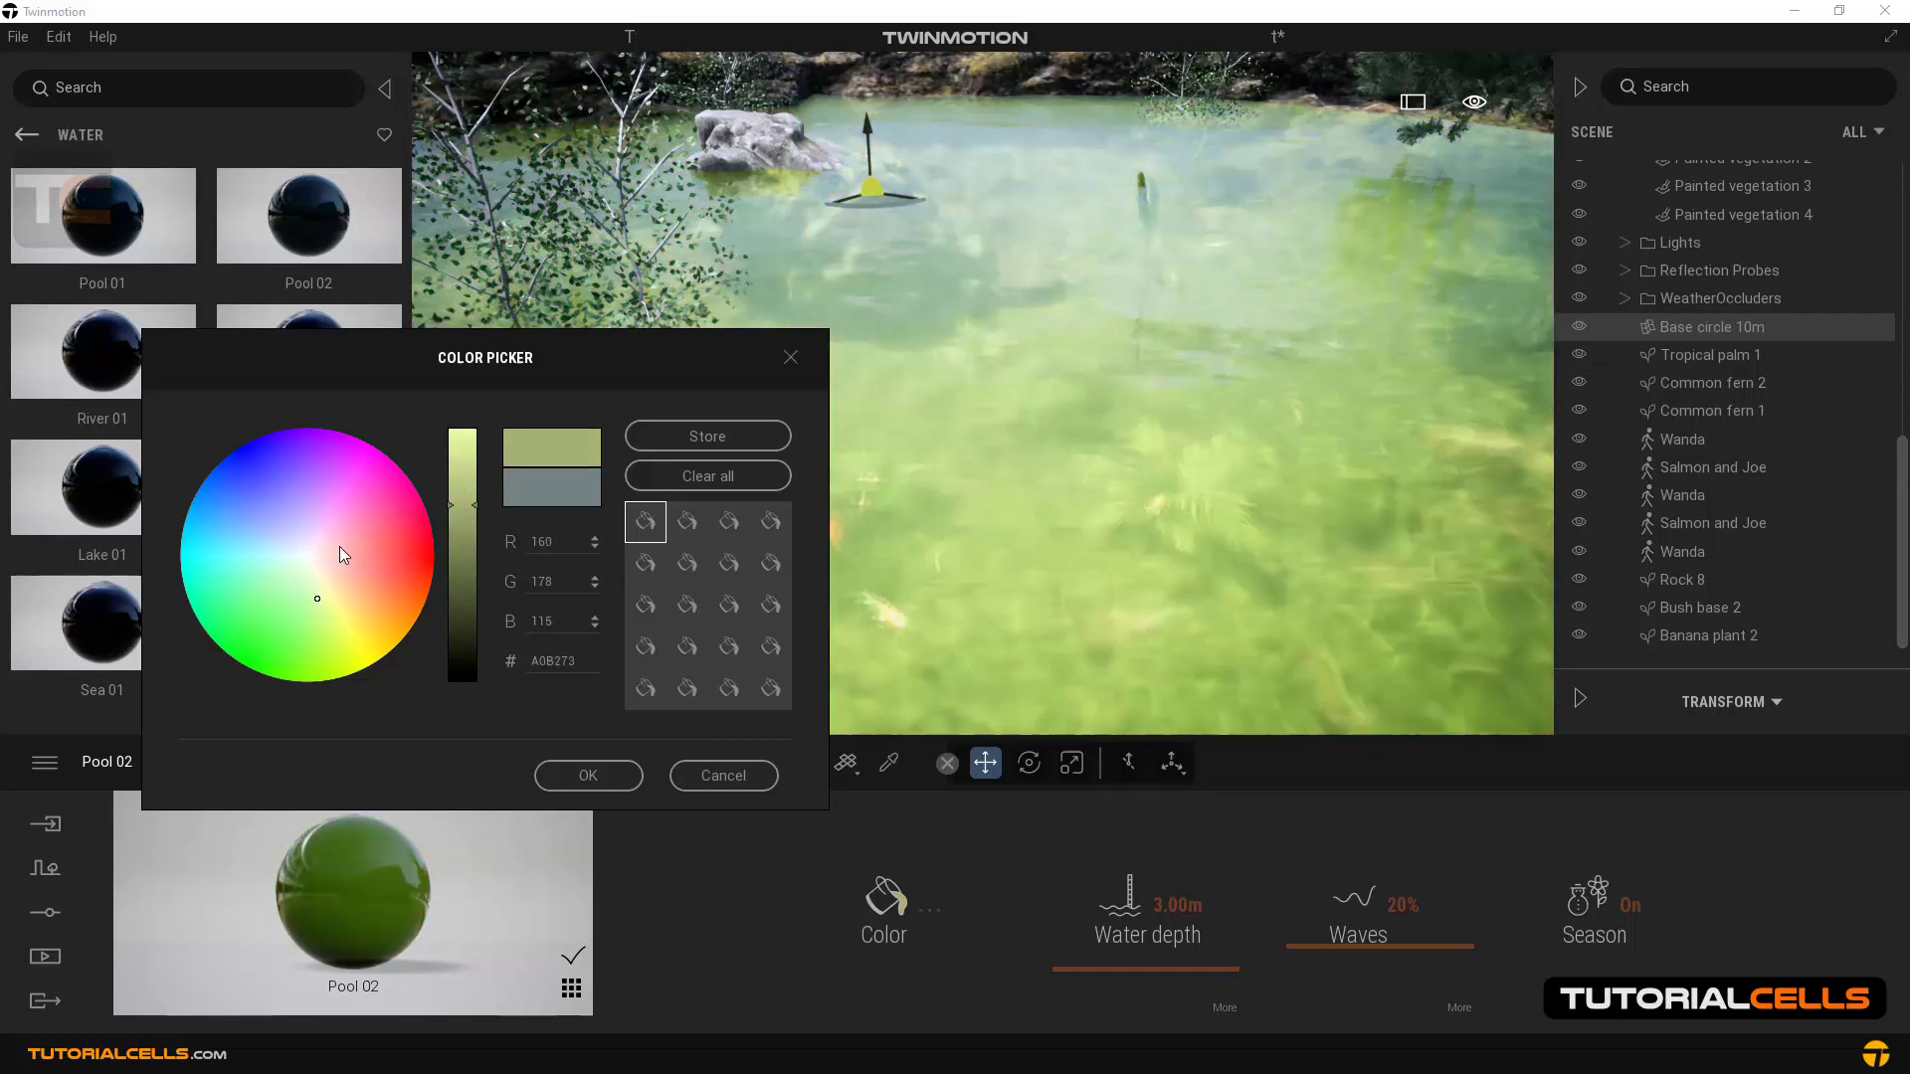
click(712, 774)
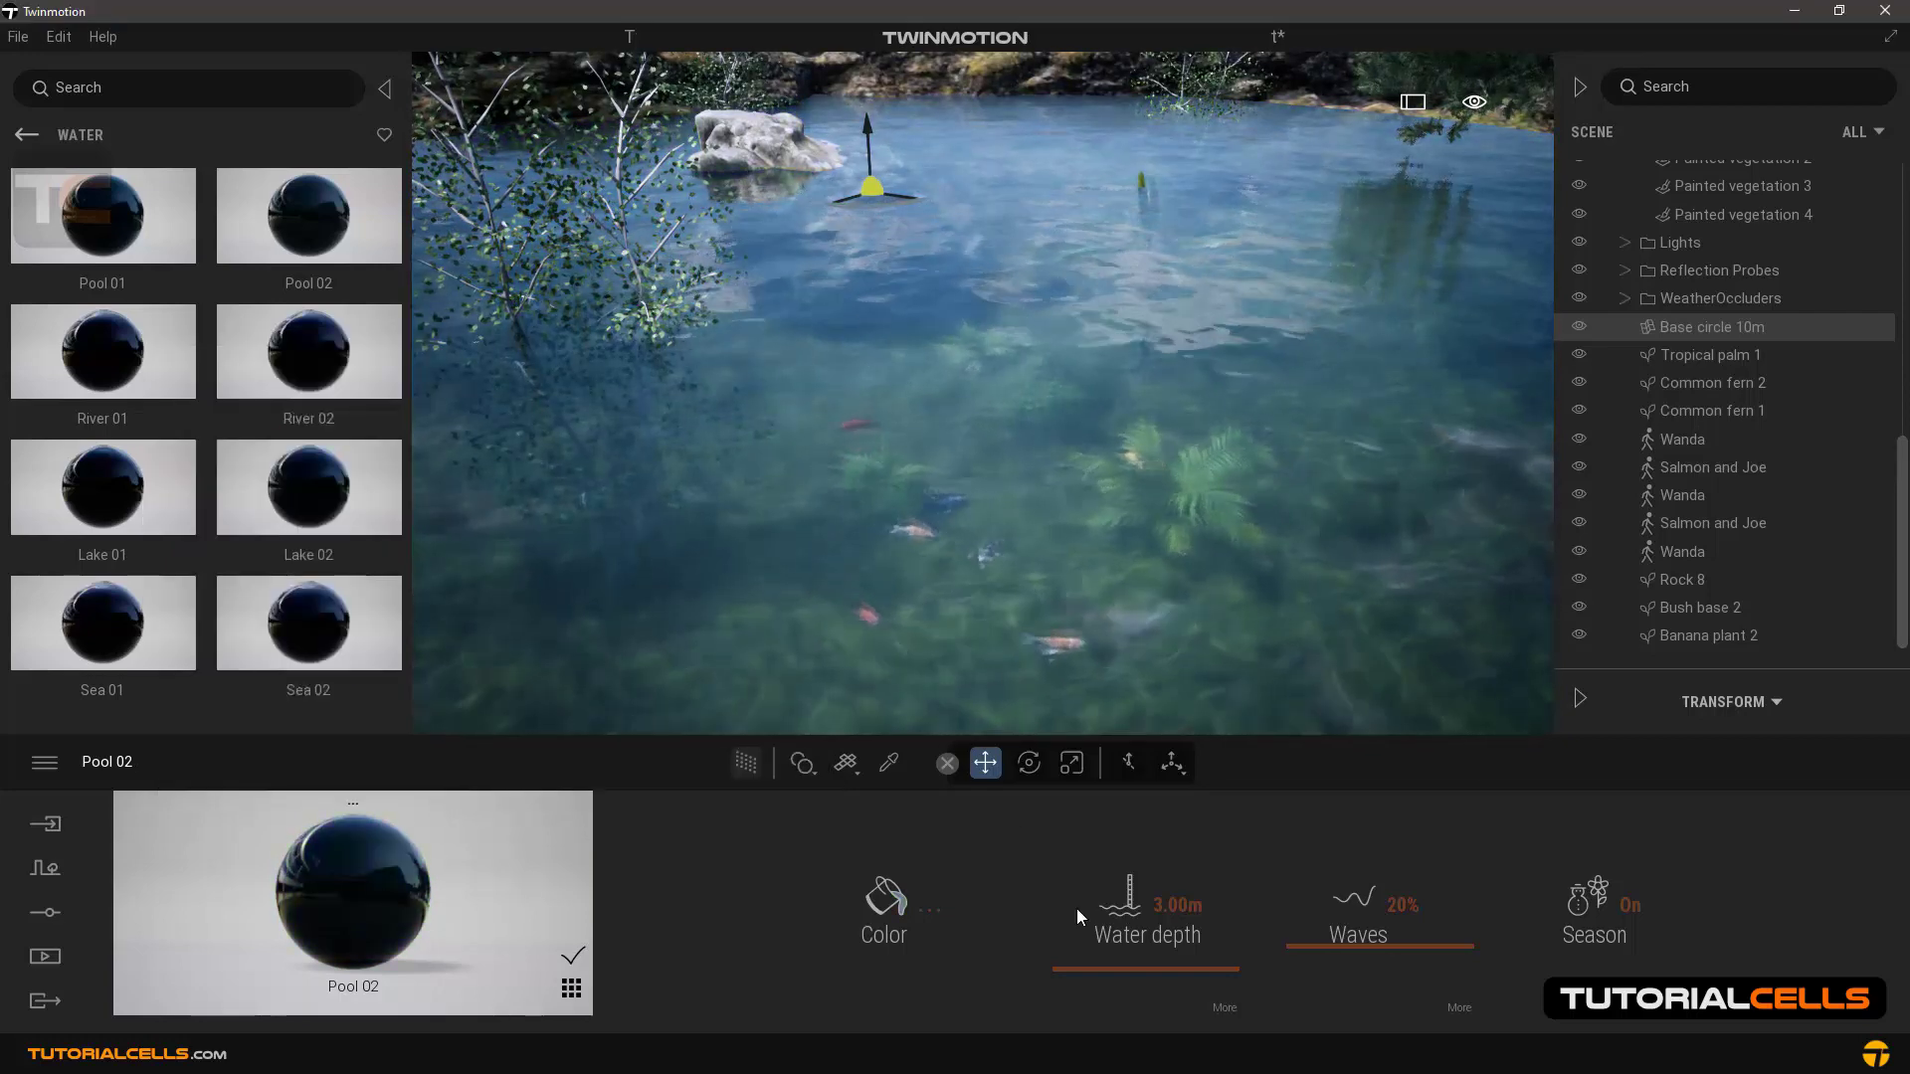
Step: Set the Pool 02 water depth to 3.85 m, leaving turbidity at 0%
click(1222, 1008)
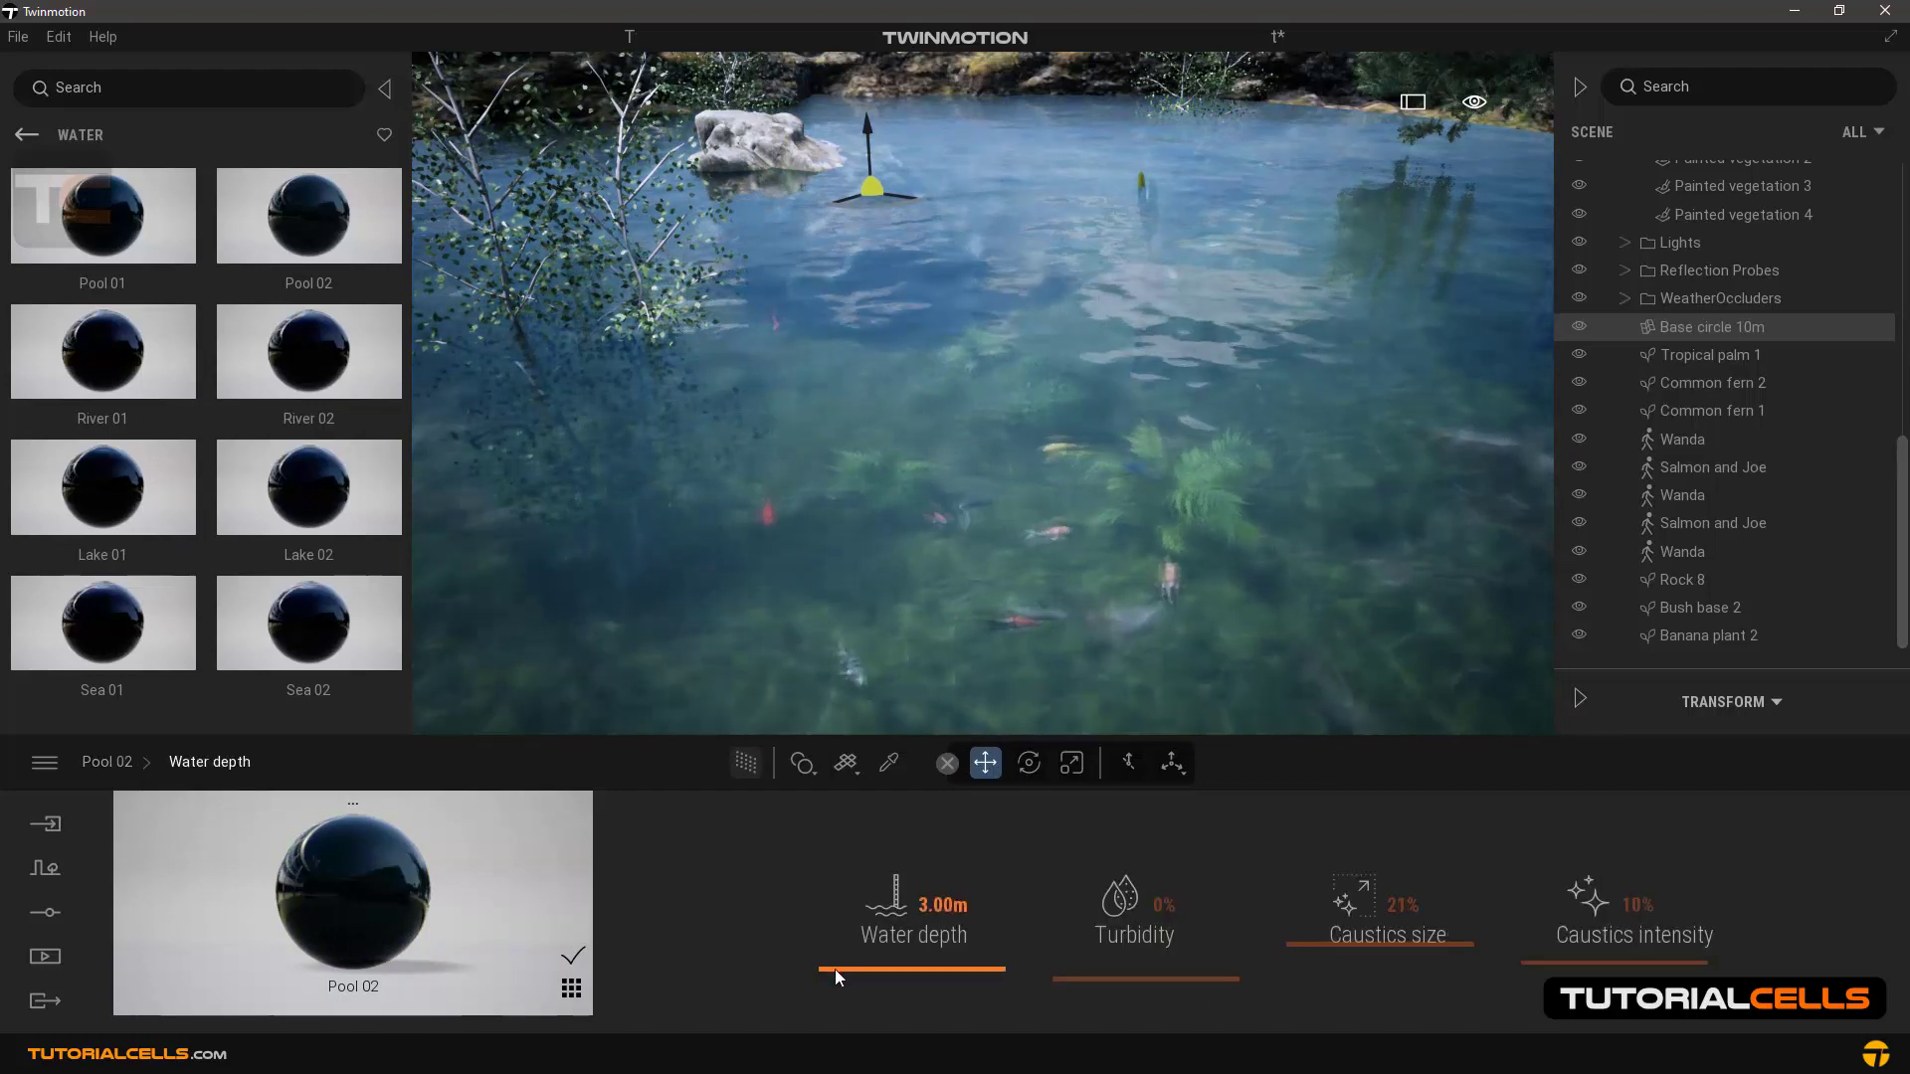
drag(835, 969, 866, 808)
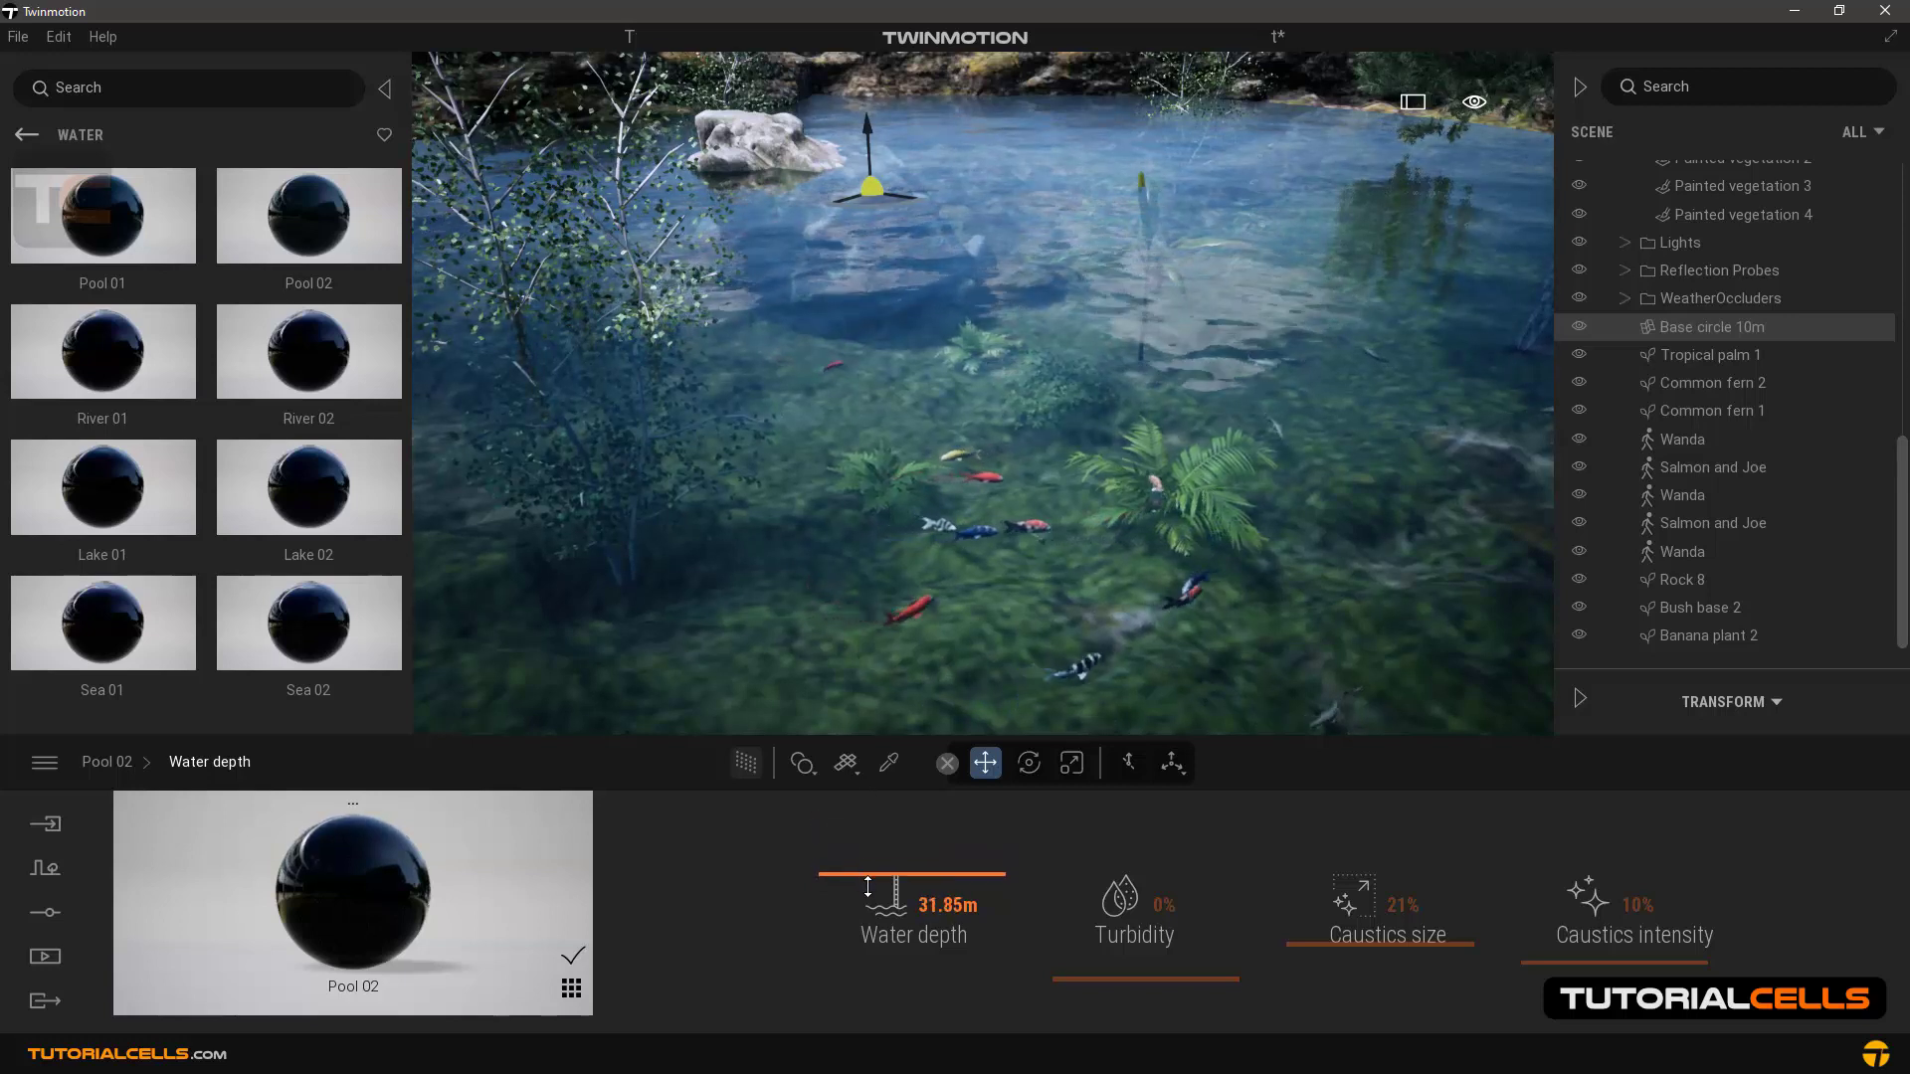
drag(869, 933, 873, 972)
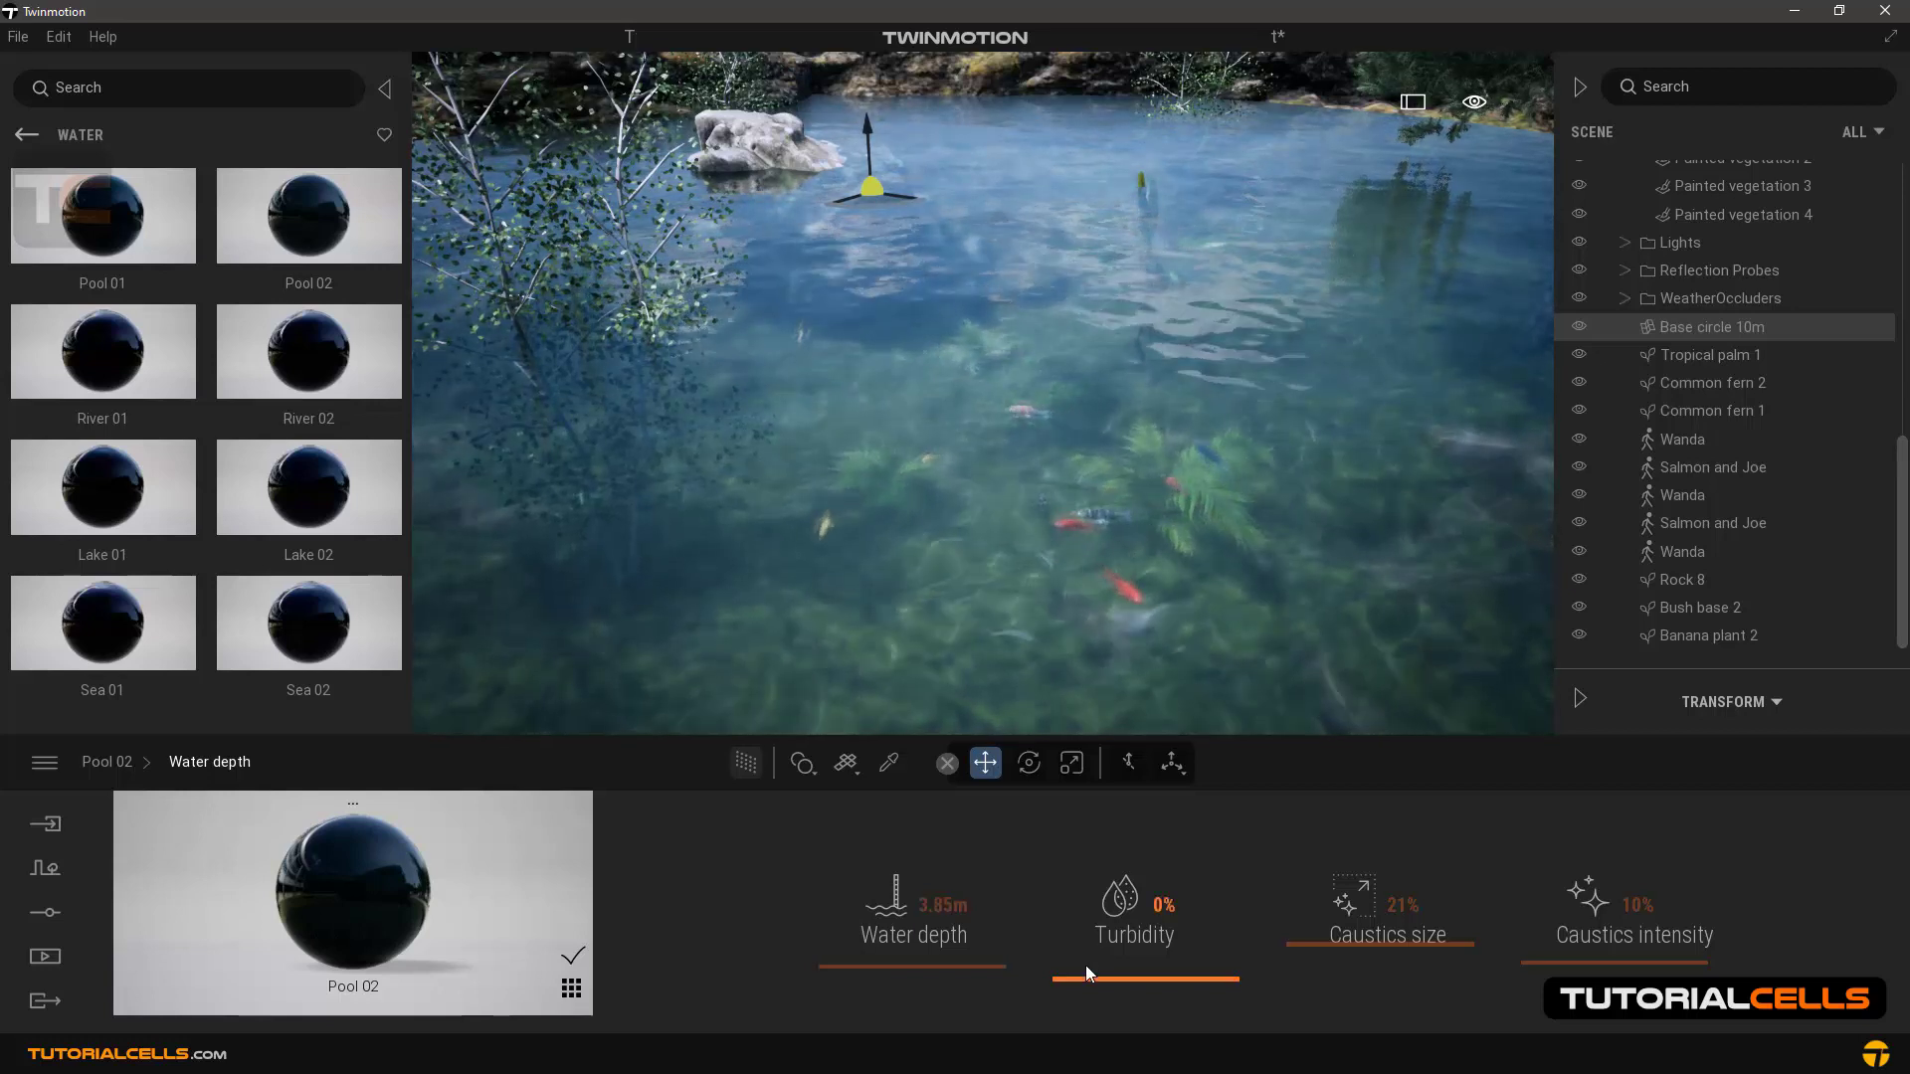
drag(1086, 978, 1085, 959)
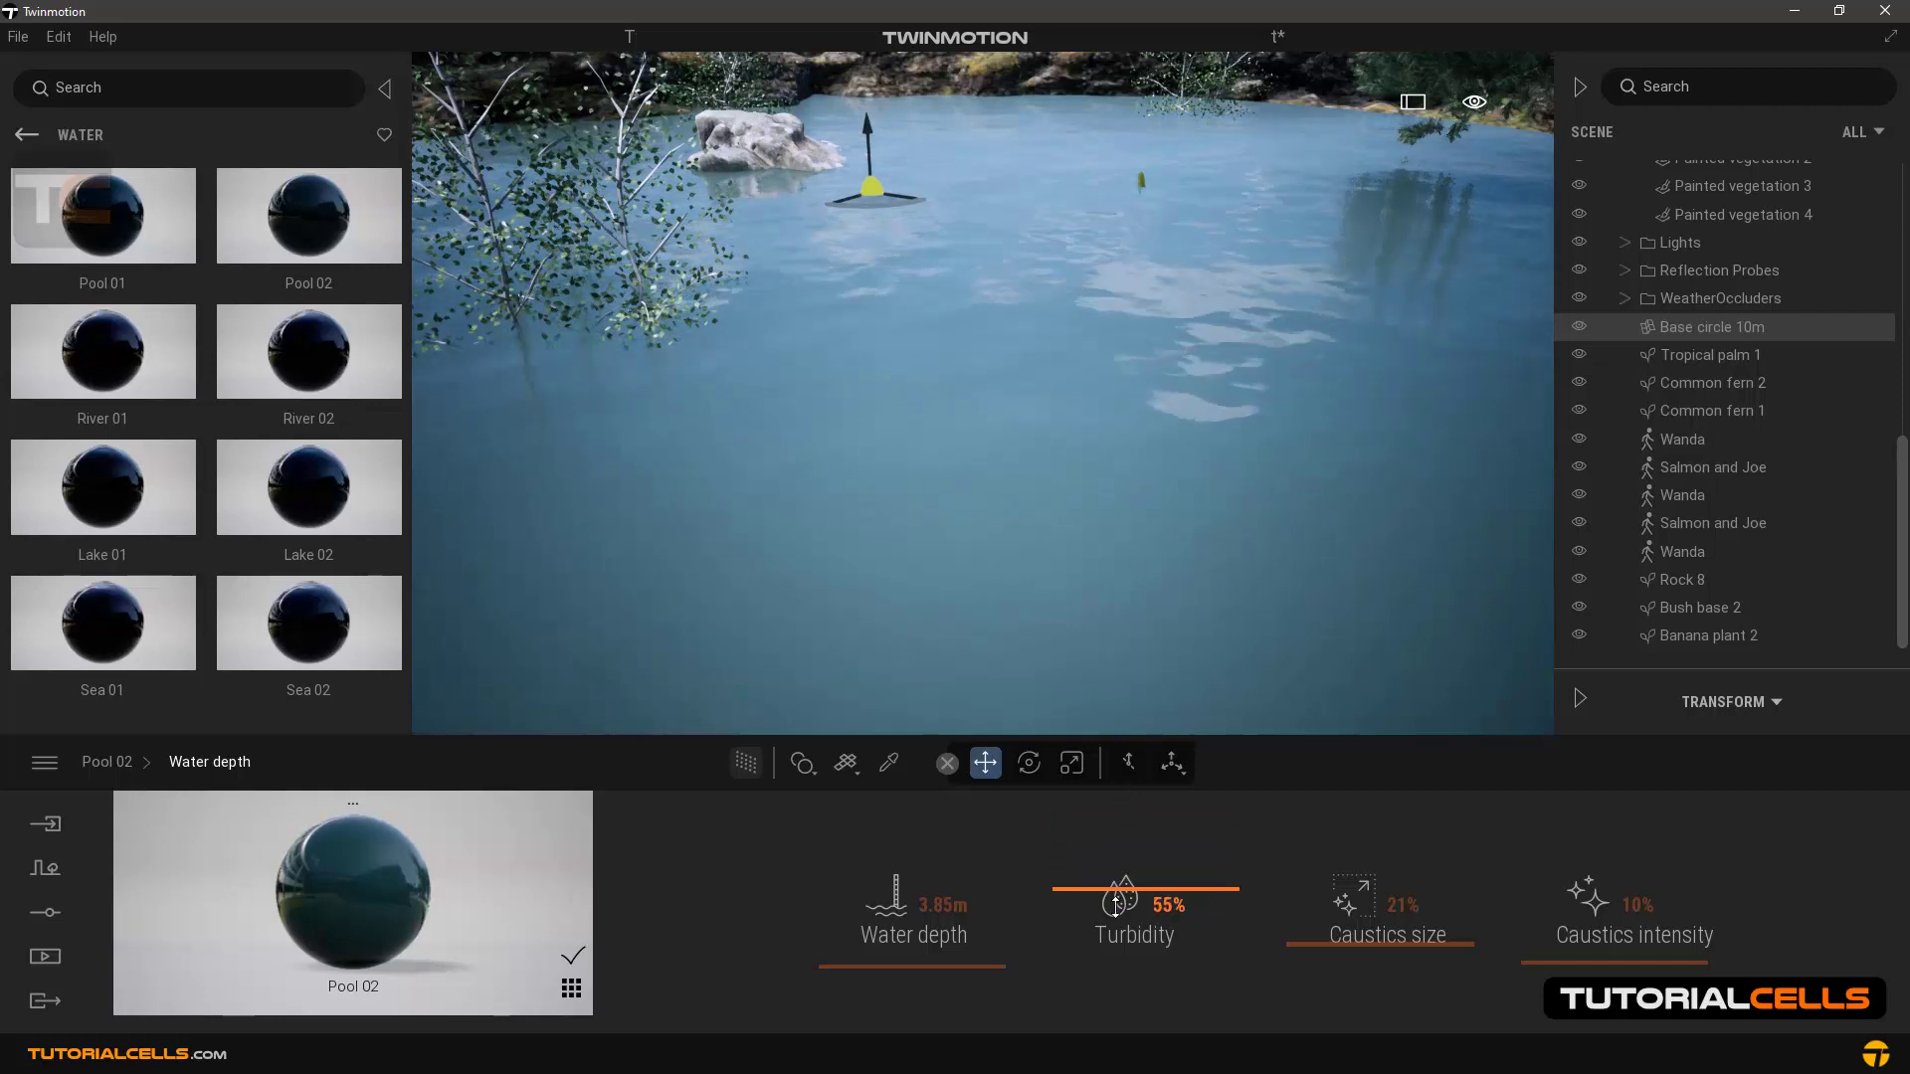
drag(1112, 983, 1111, 1021)
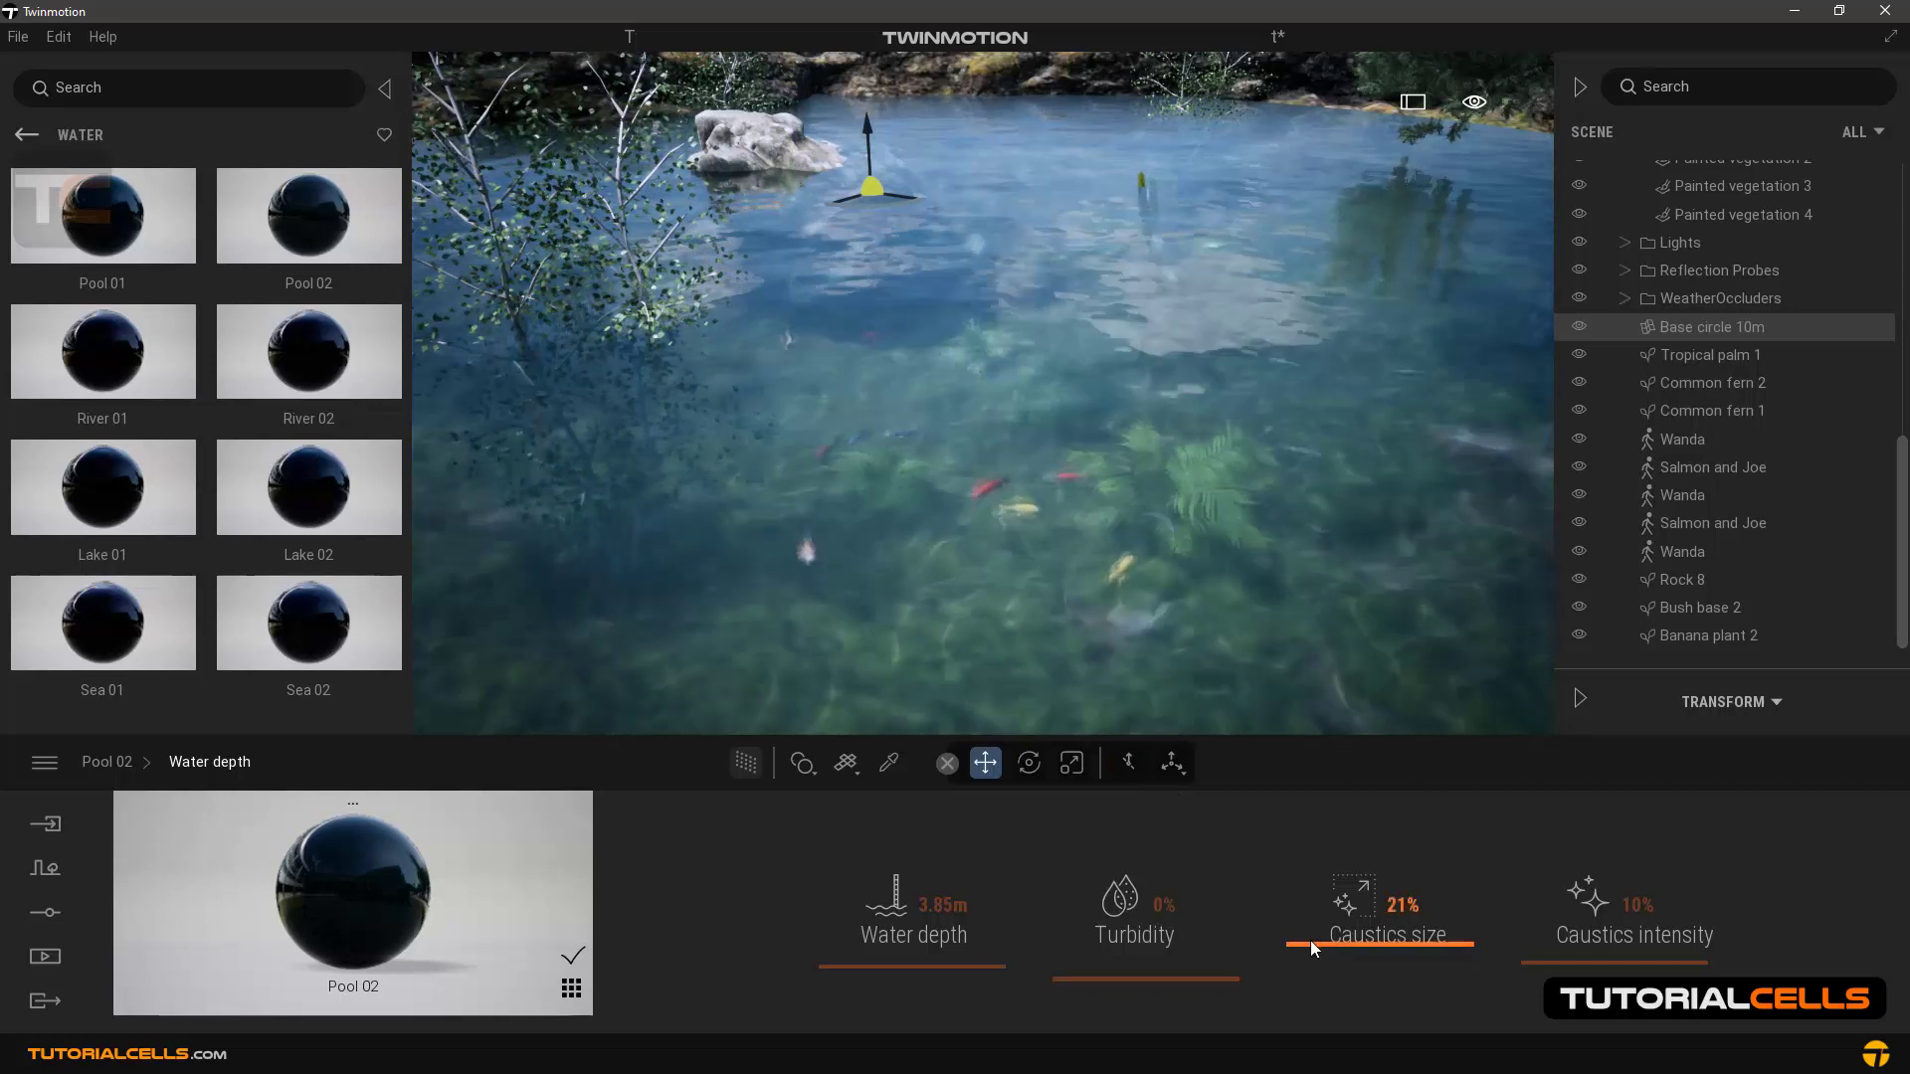
Step: Enlarge the caustics pattern and set caustics intensity to 20%
drag(1307, 943, 1307, 920)
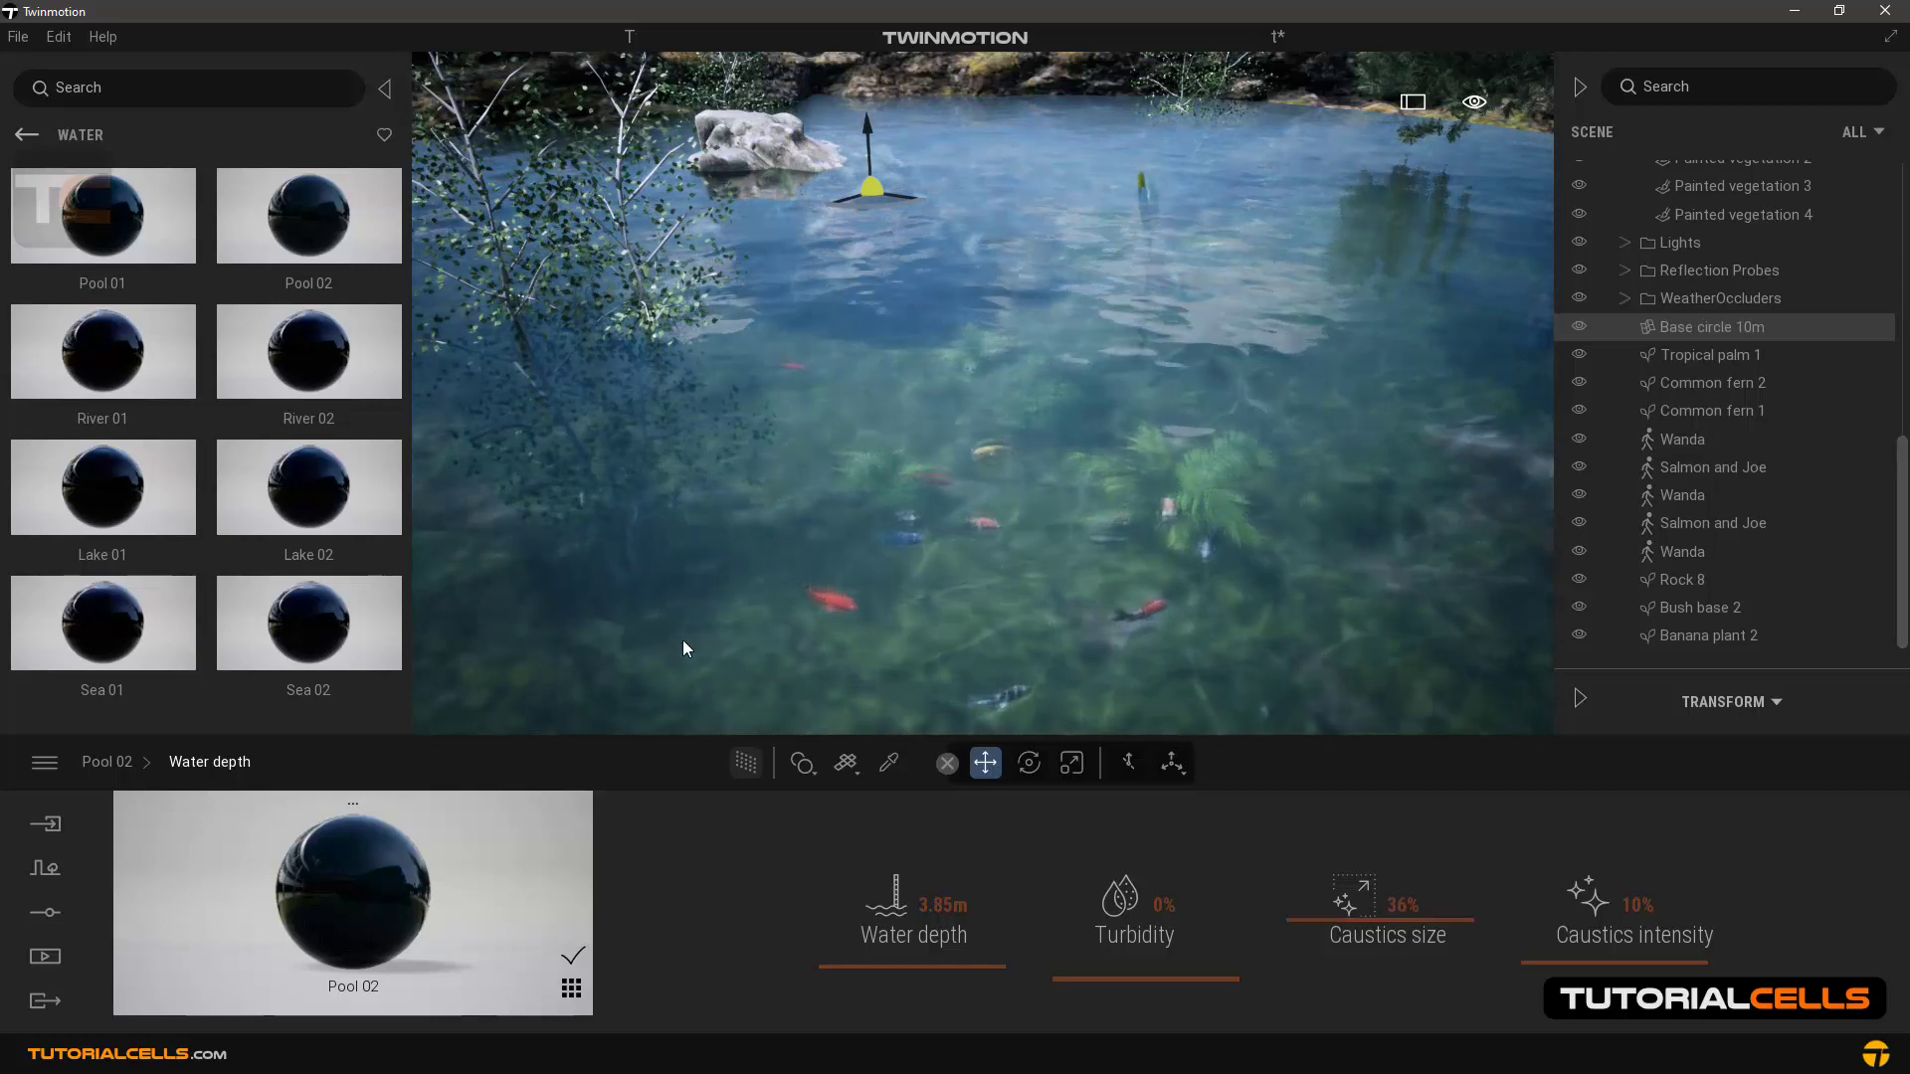
drag(1538, 968, 1526, 904)
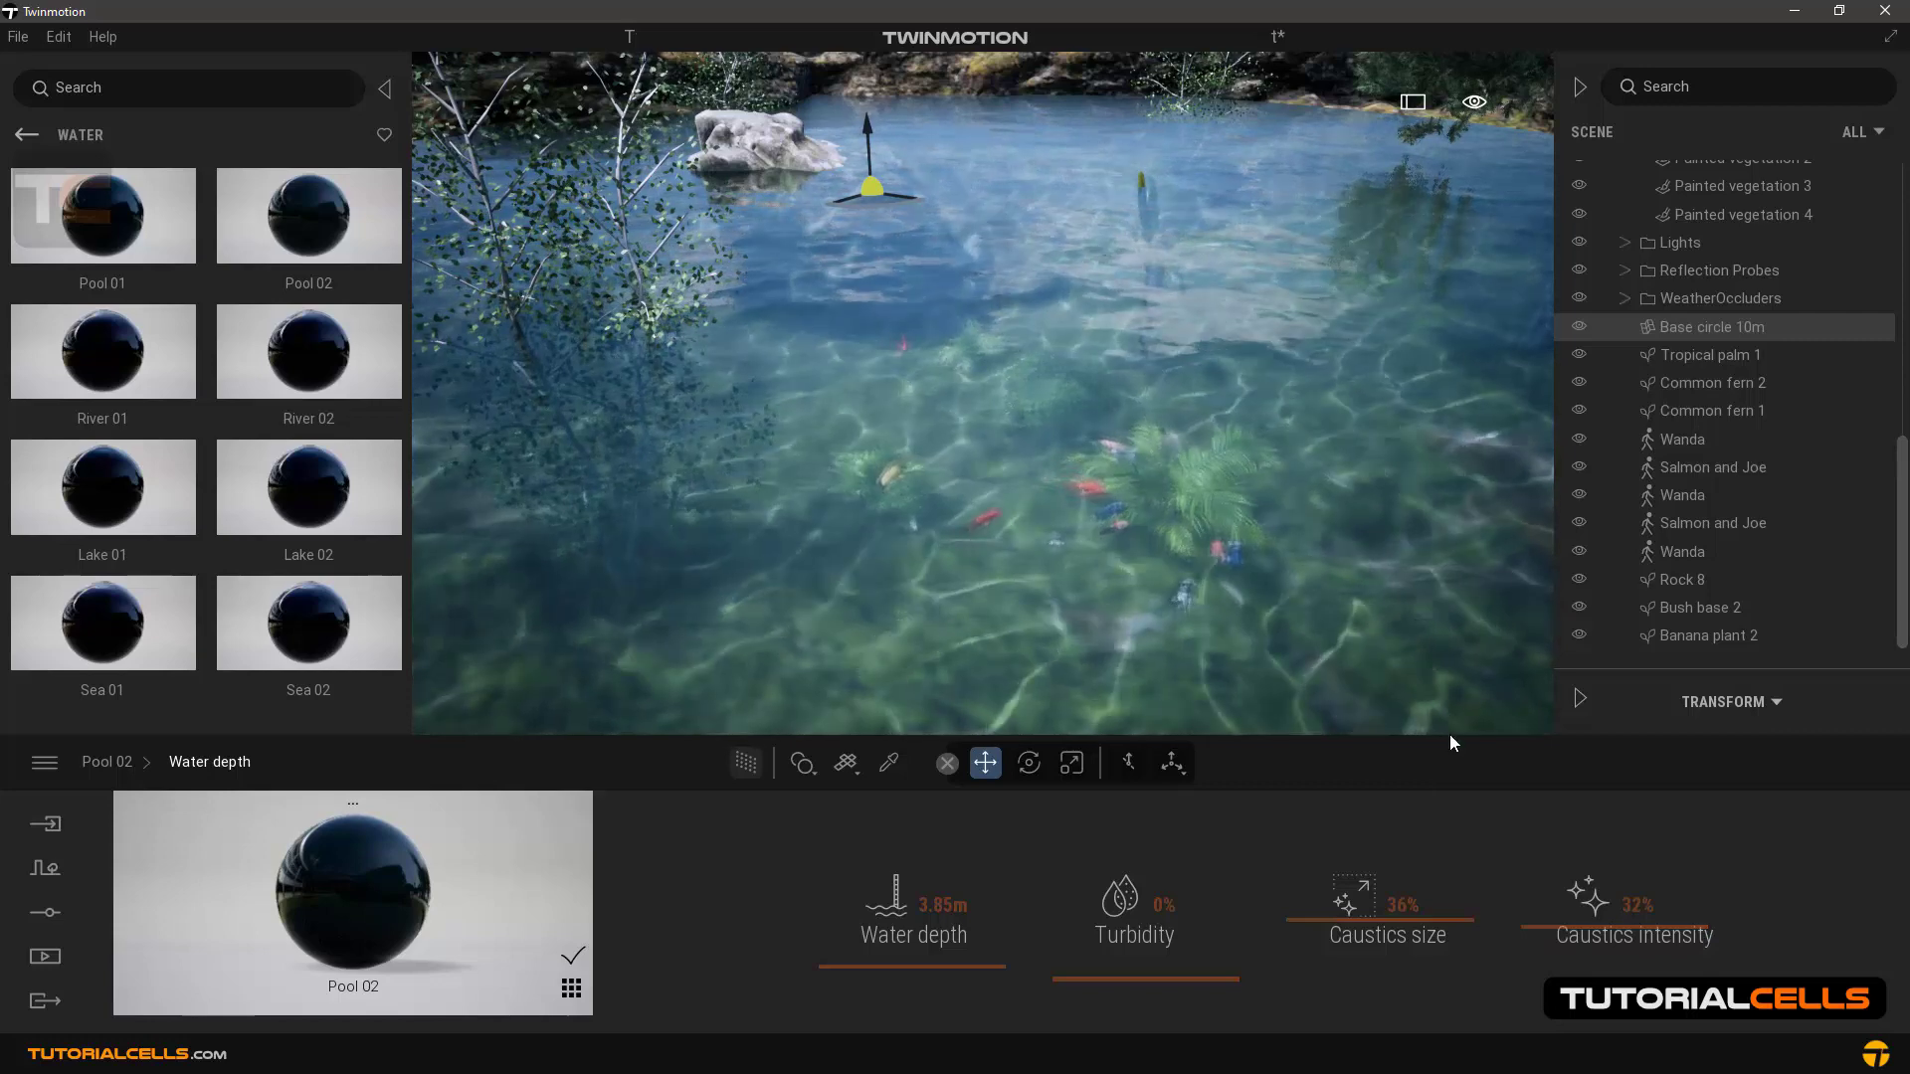
drag(1541, 924, 1542, 945)
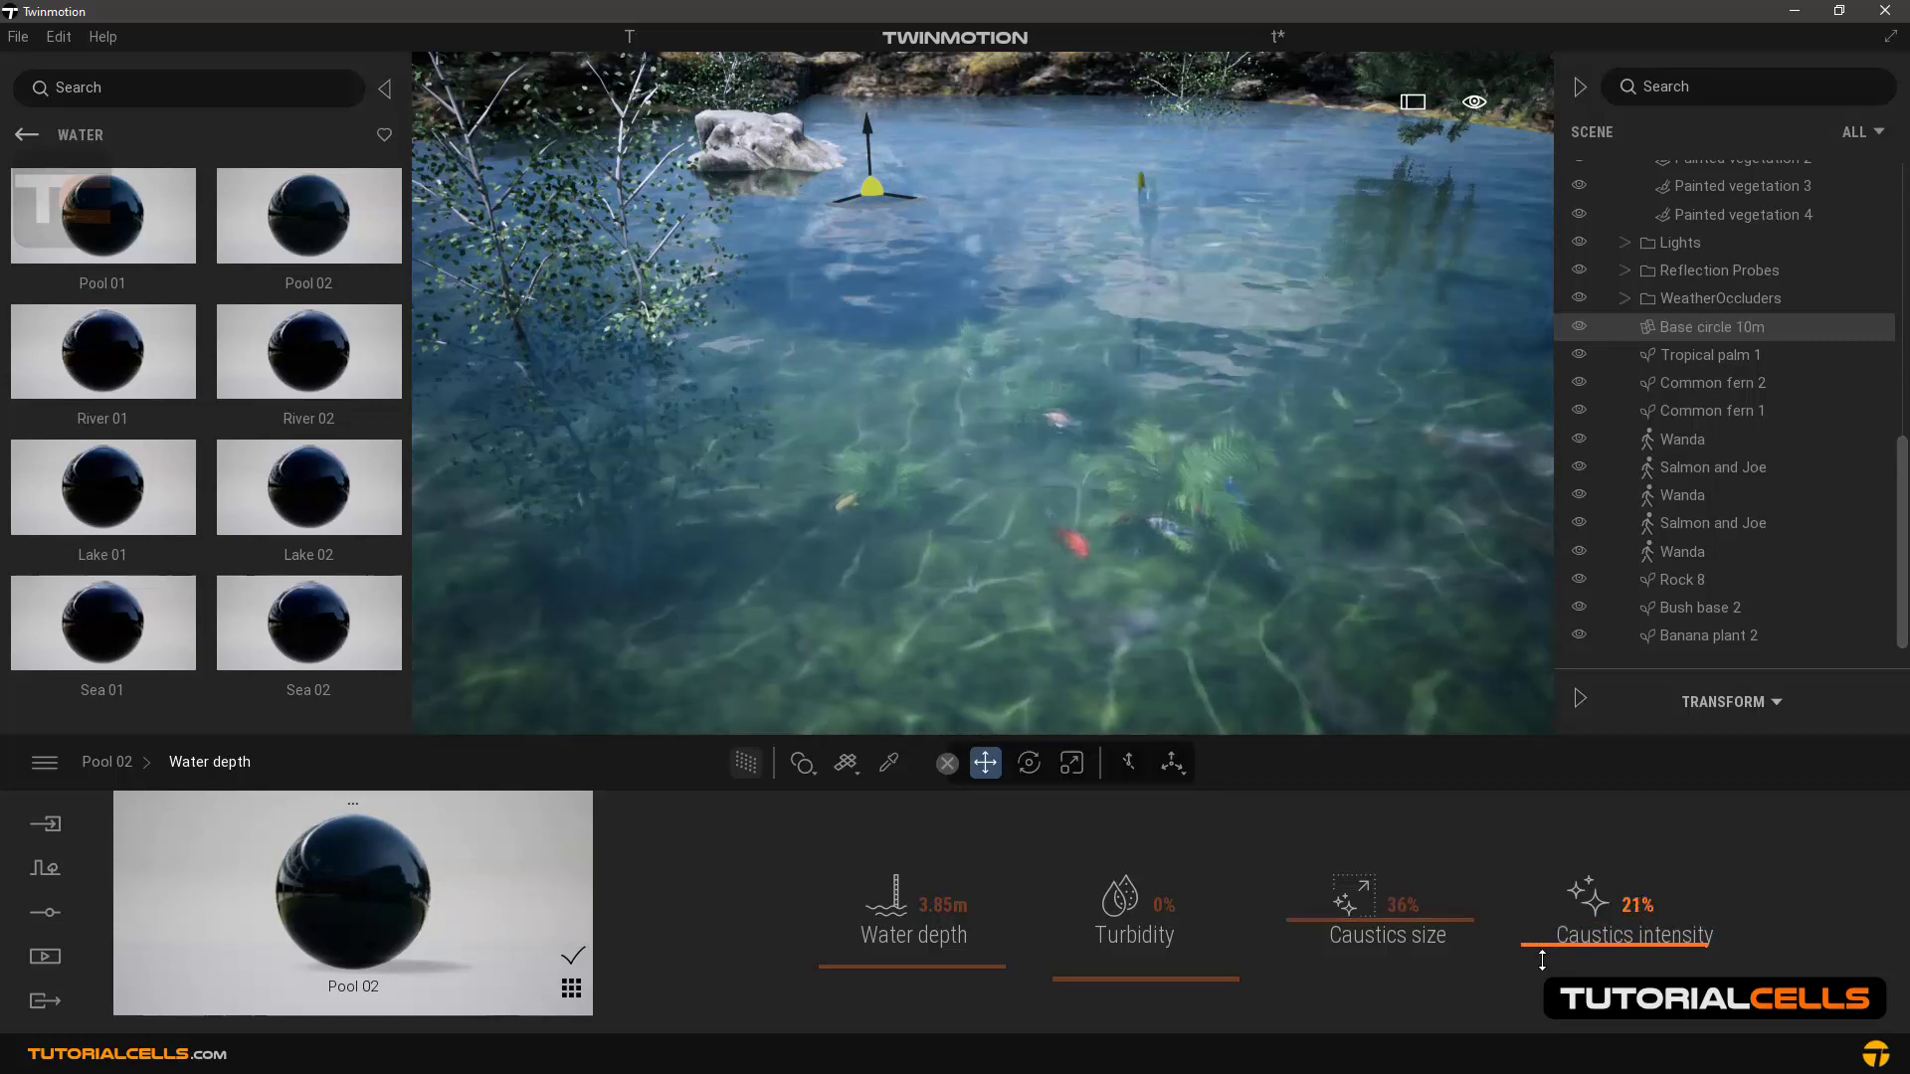
drag(1542, 960, 1551, 955)
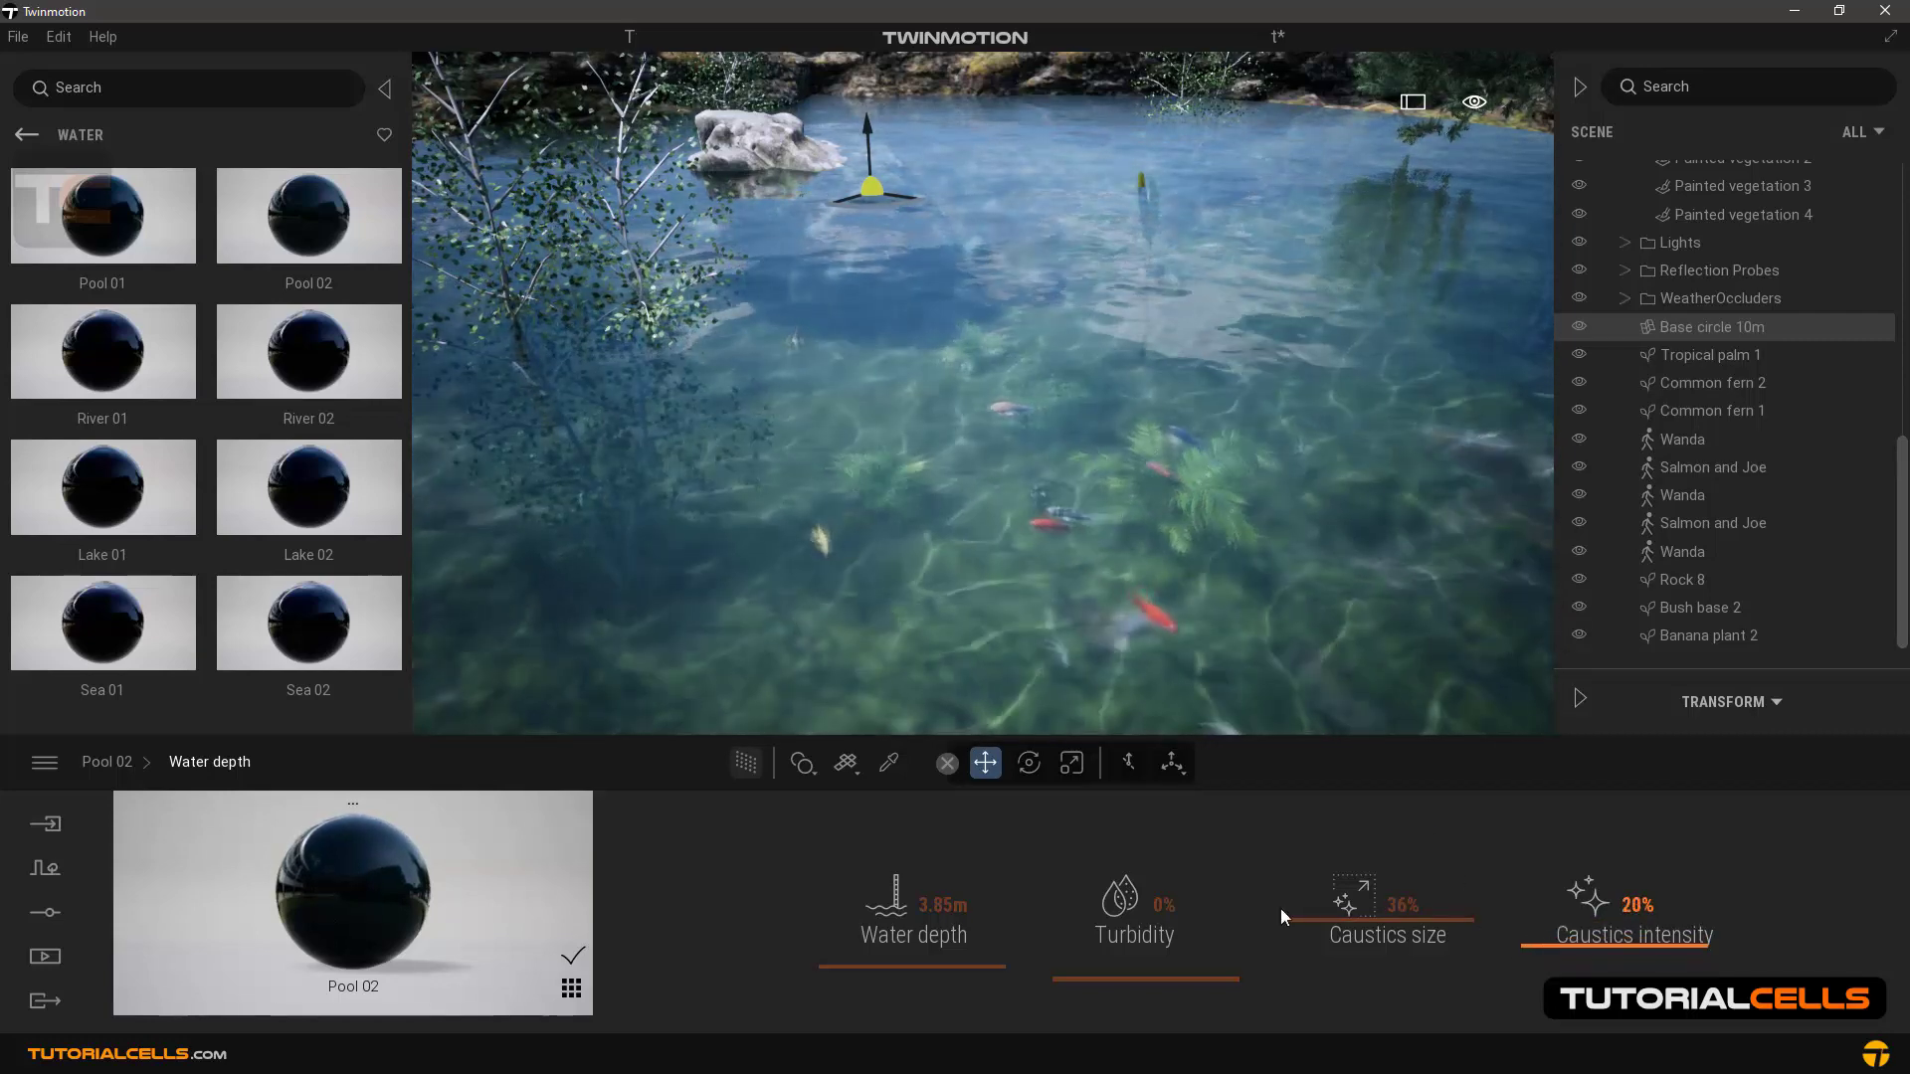
click(107, 762)
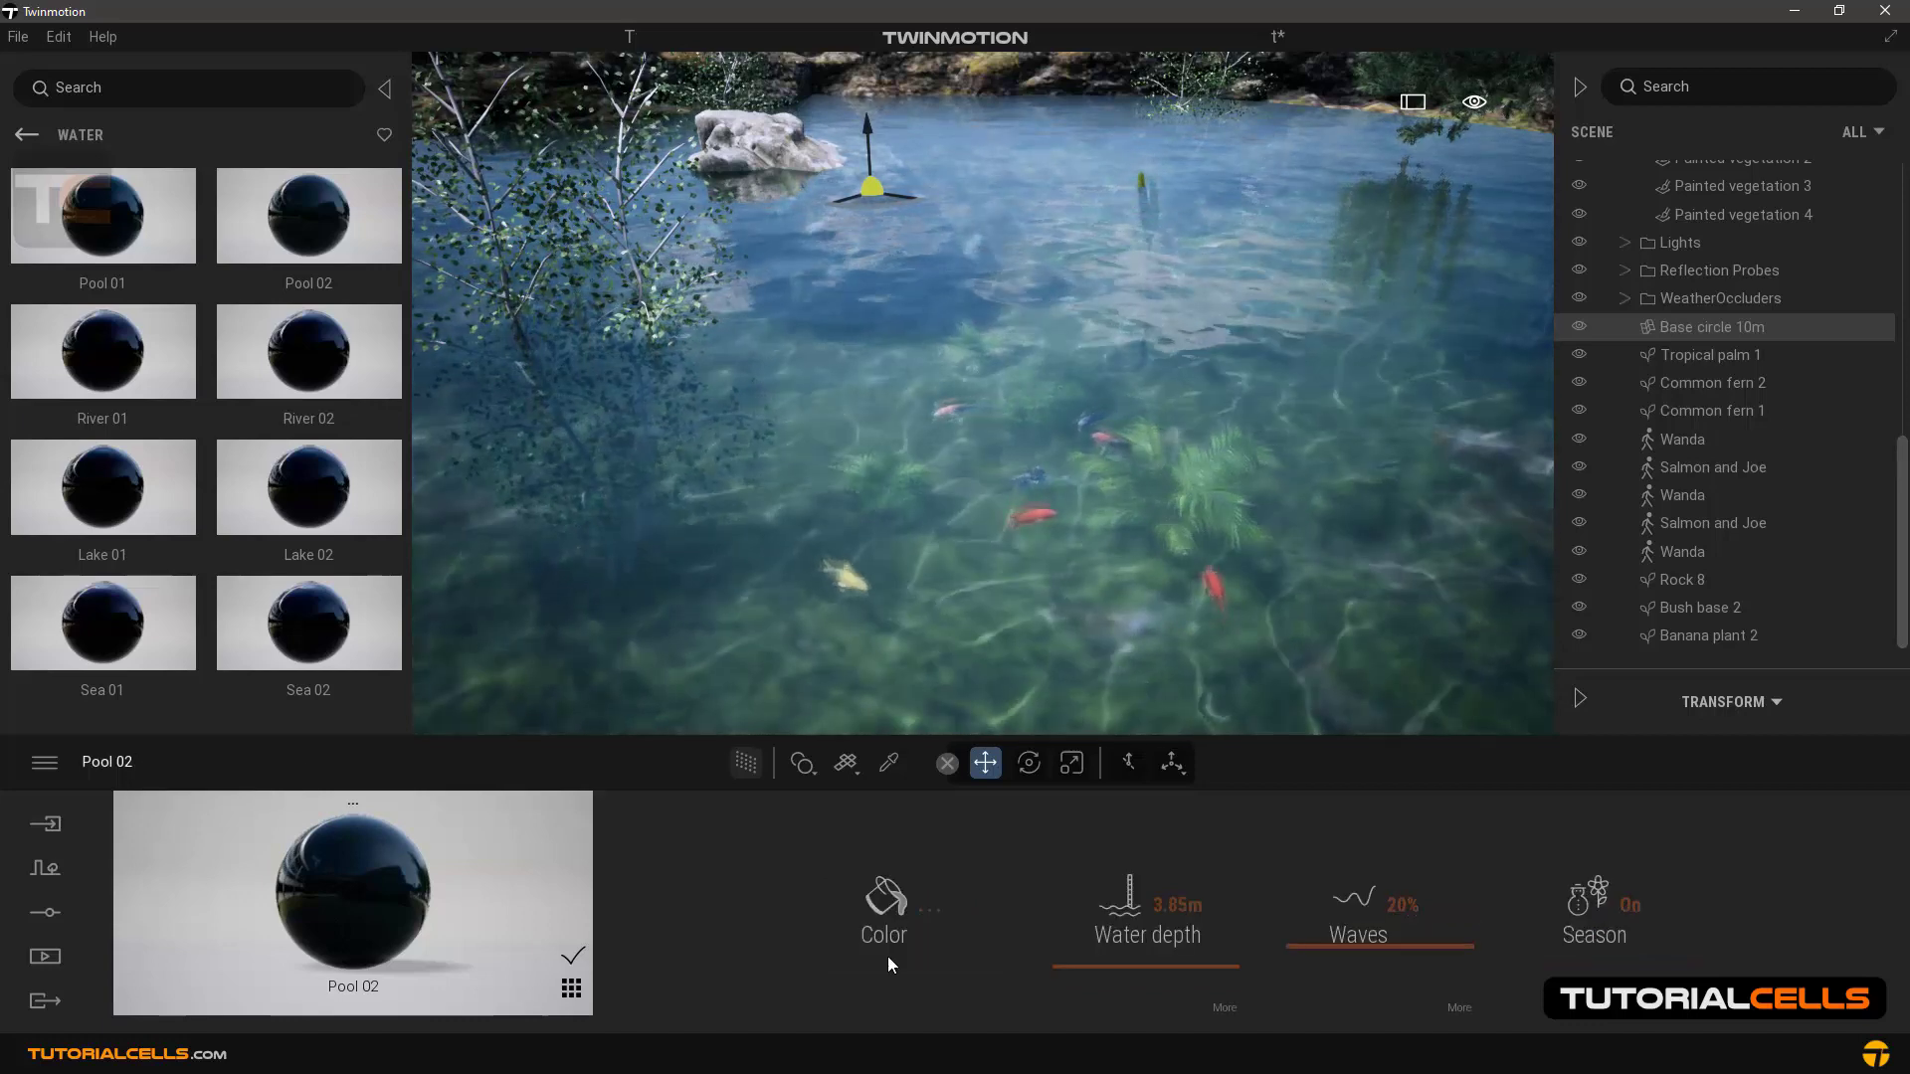
Step: Set Pool 02 waves to 77% and waves size to 8%
click(1451, 1004)
drag(772, 944, 788, 832)
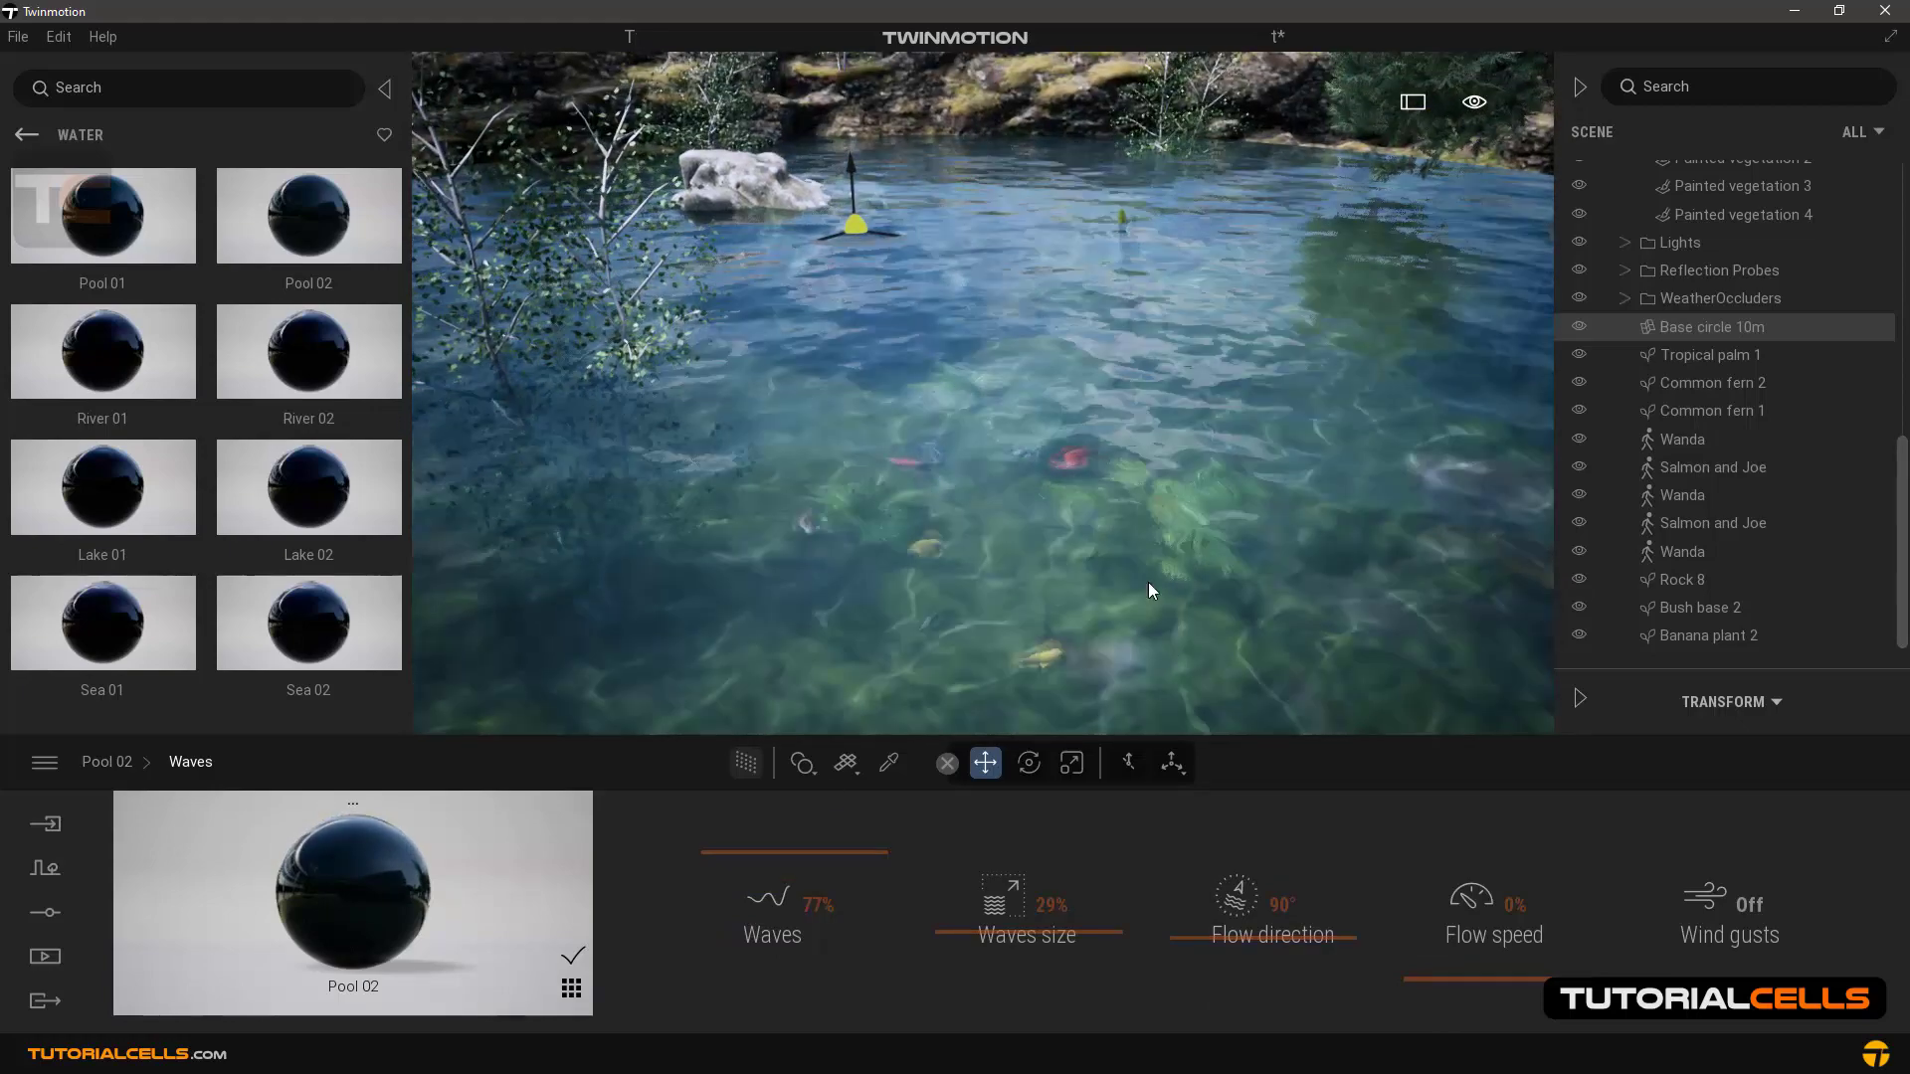
drag(953, 928, 965, 420)
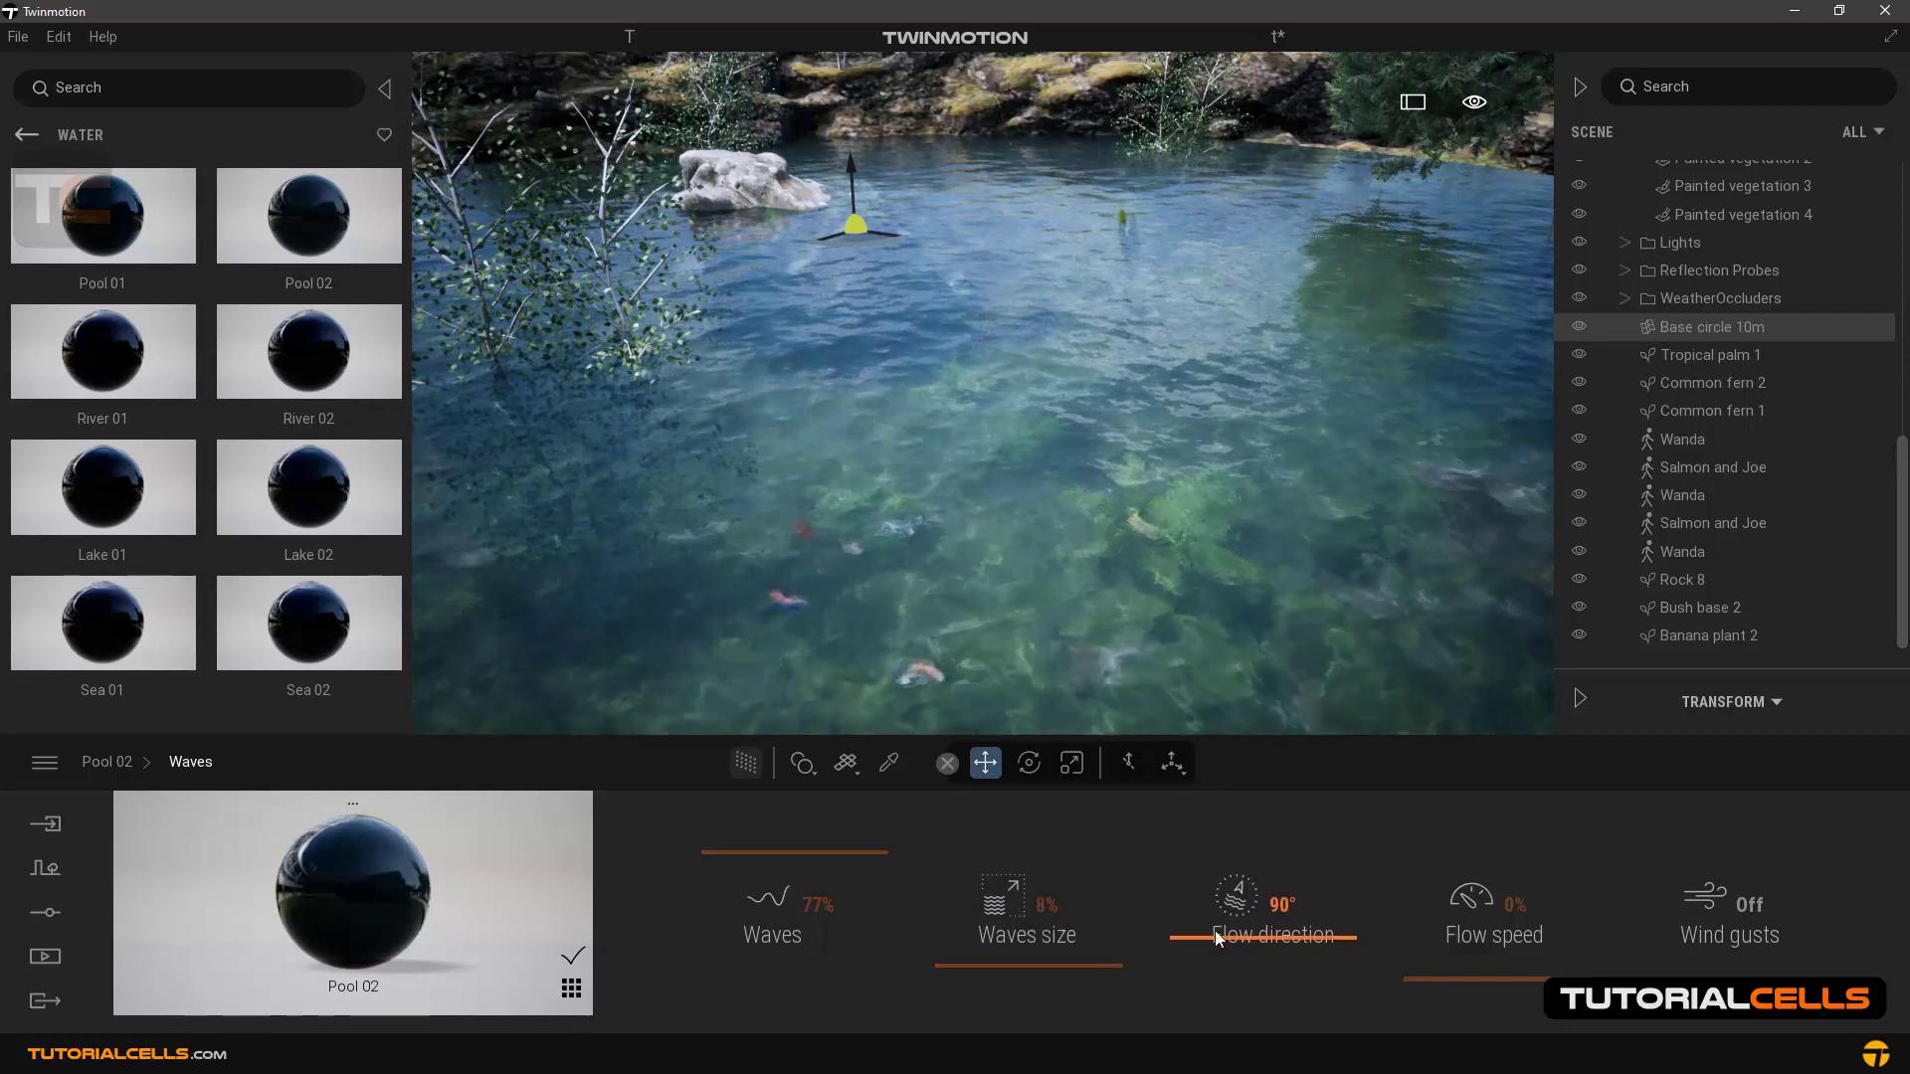
Step: Set flow direction to 98° and flow speed to 39%, with wind gusts on
drag(1214, 929, 1191, 934)
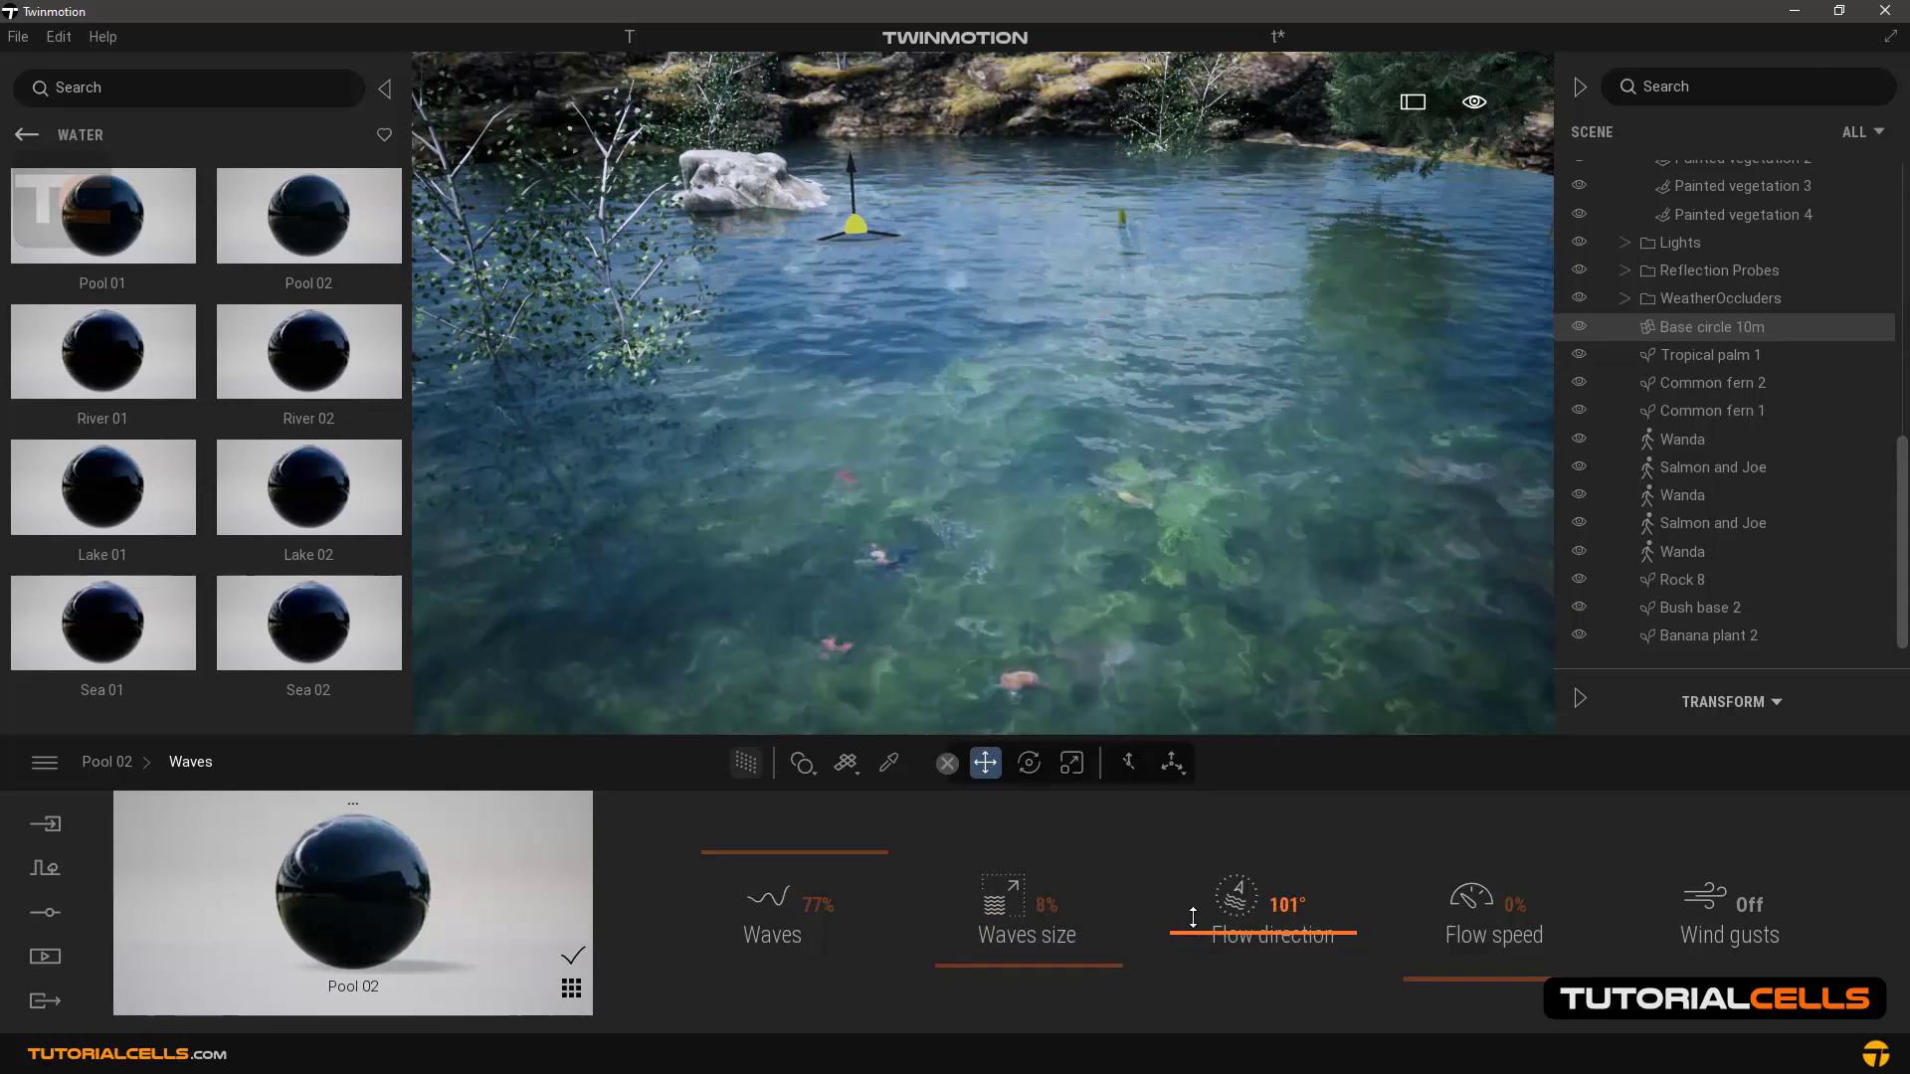
drag(1193, 916, 1313, 247)
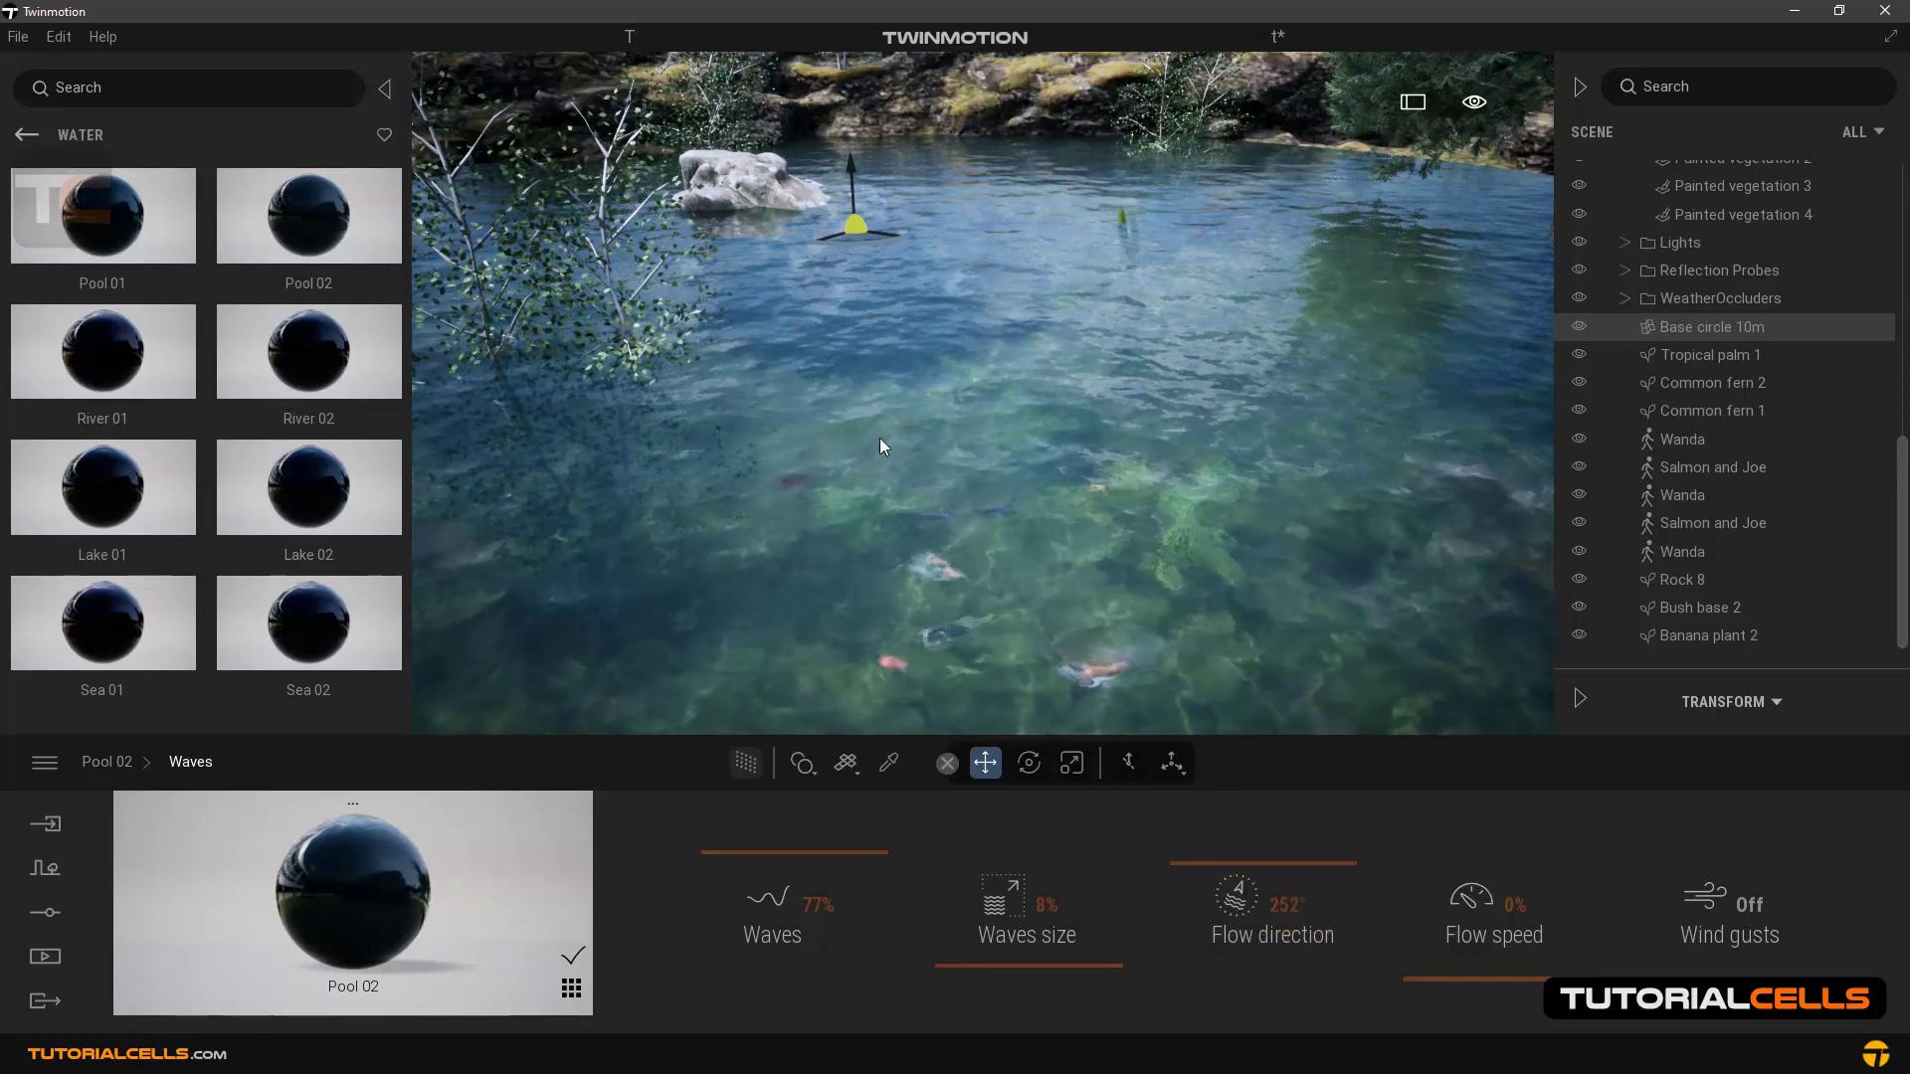
mouse_move(1183, 866)
mouse_down()
mouse_move(1197, 911)
mouse_move(1081, 646)
mouse_up()
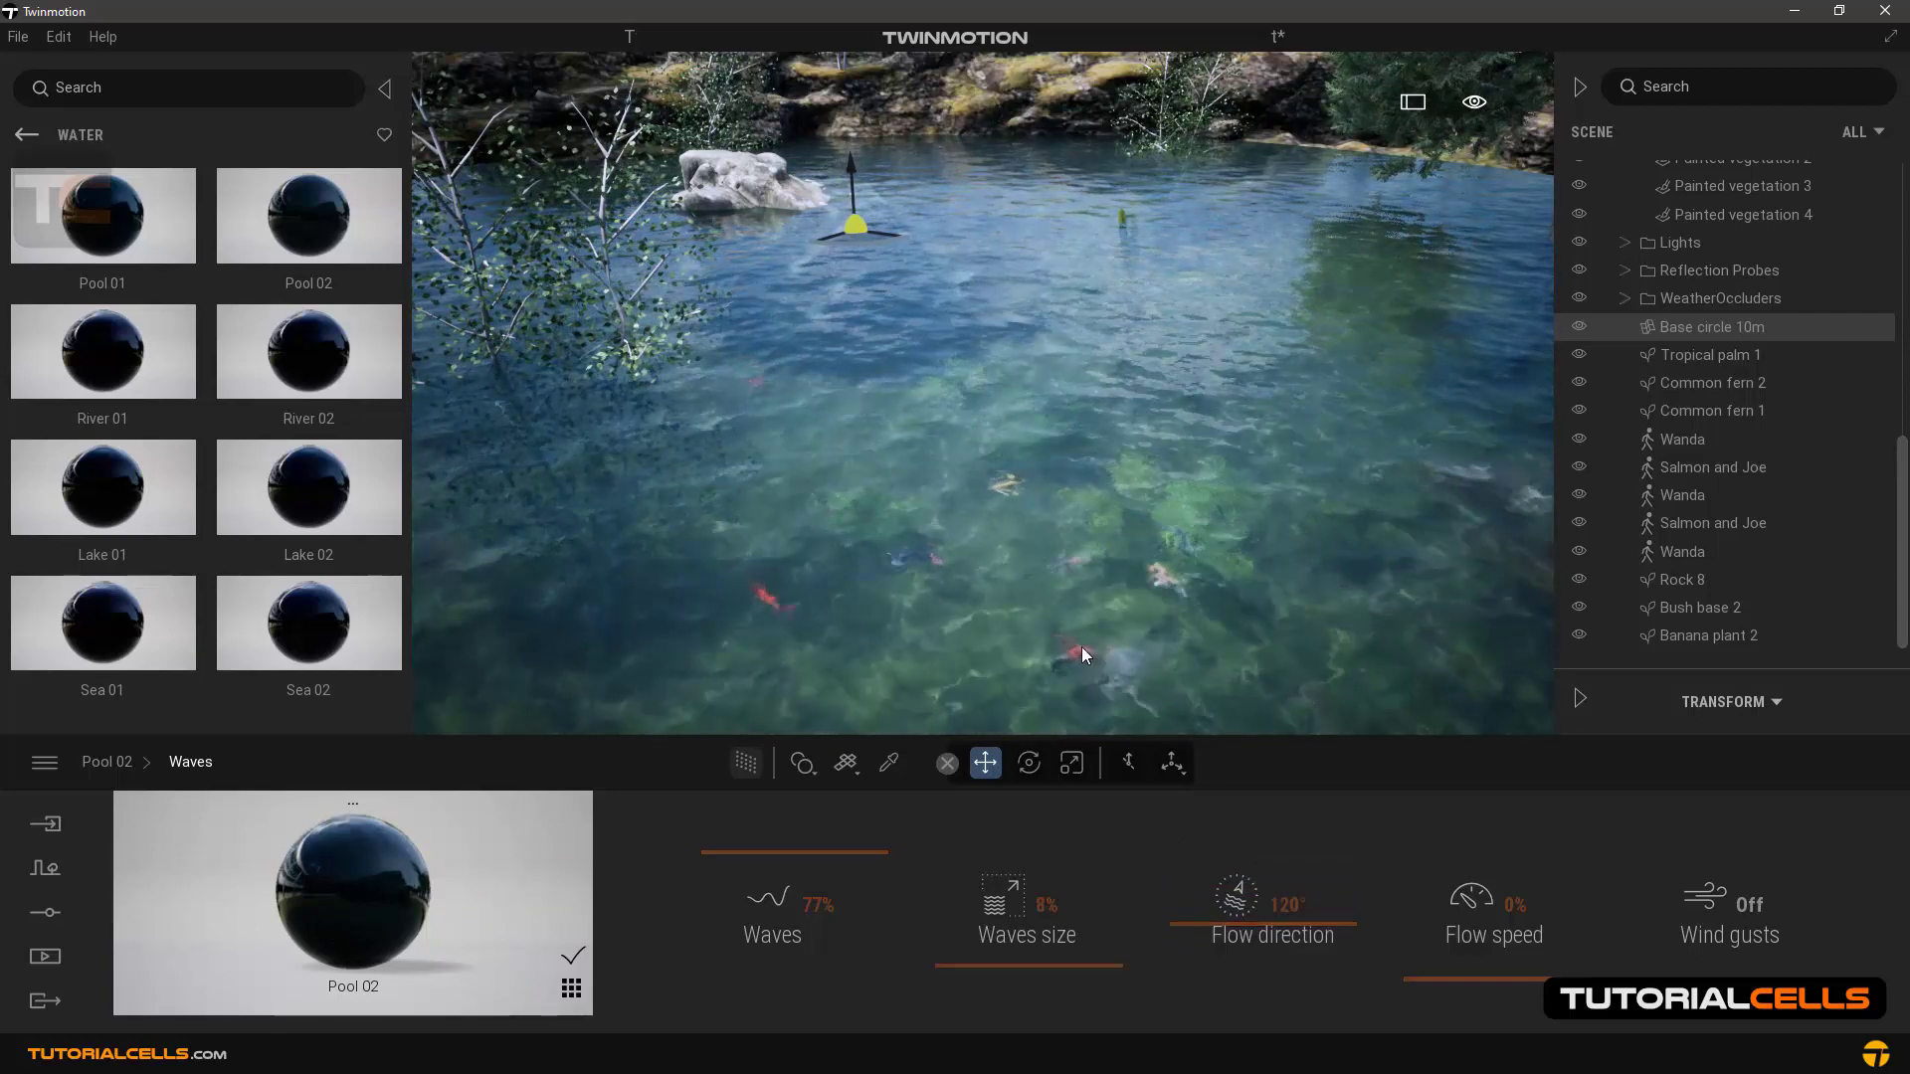
mouse_move(1420, 966)
mouse_down()
mouse_move(1425, 981)
mouse_move(1434, 888)
mouse_up()
drag(1196, 925, 974, 495)
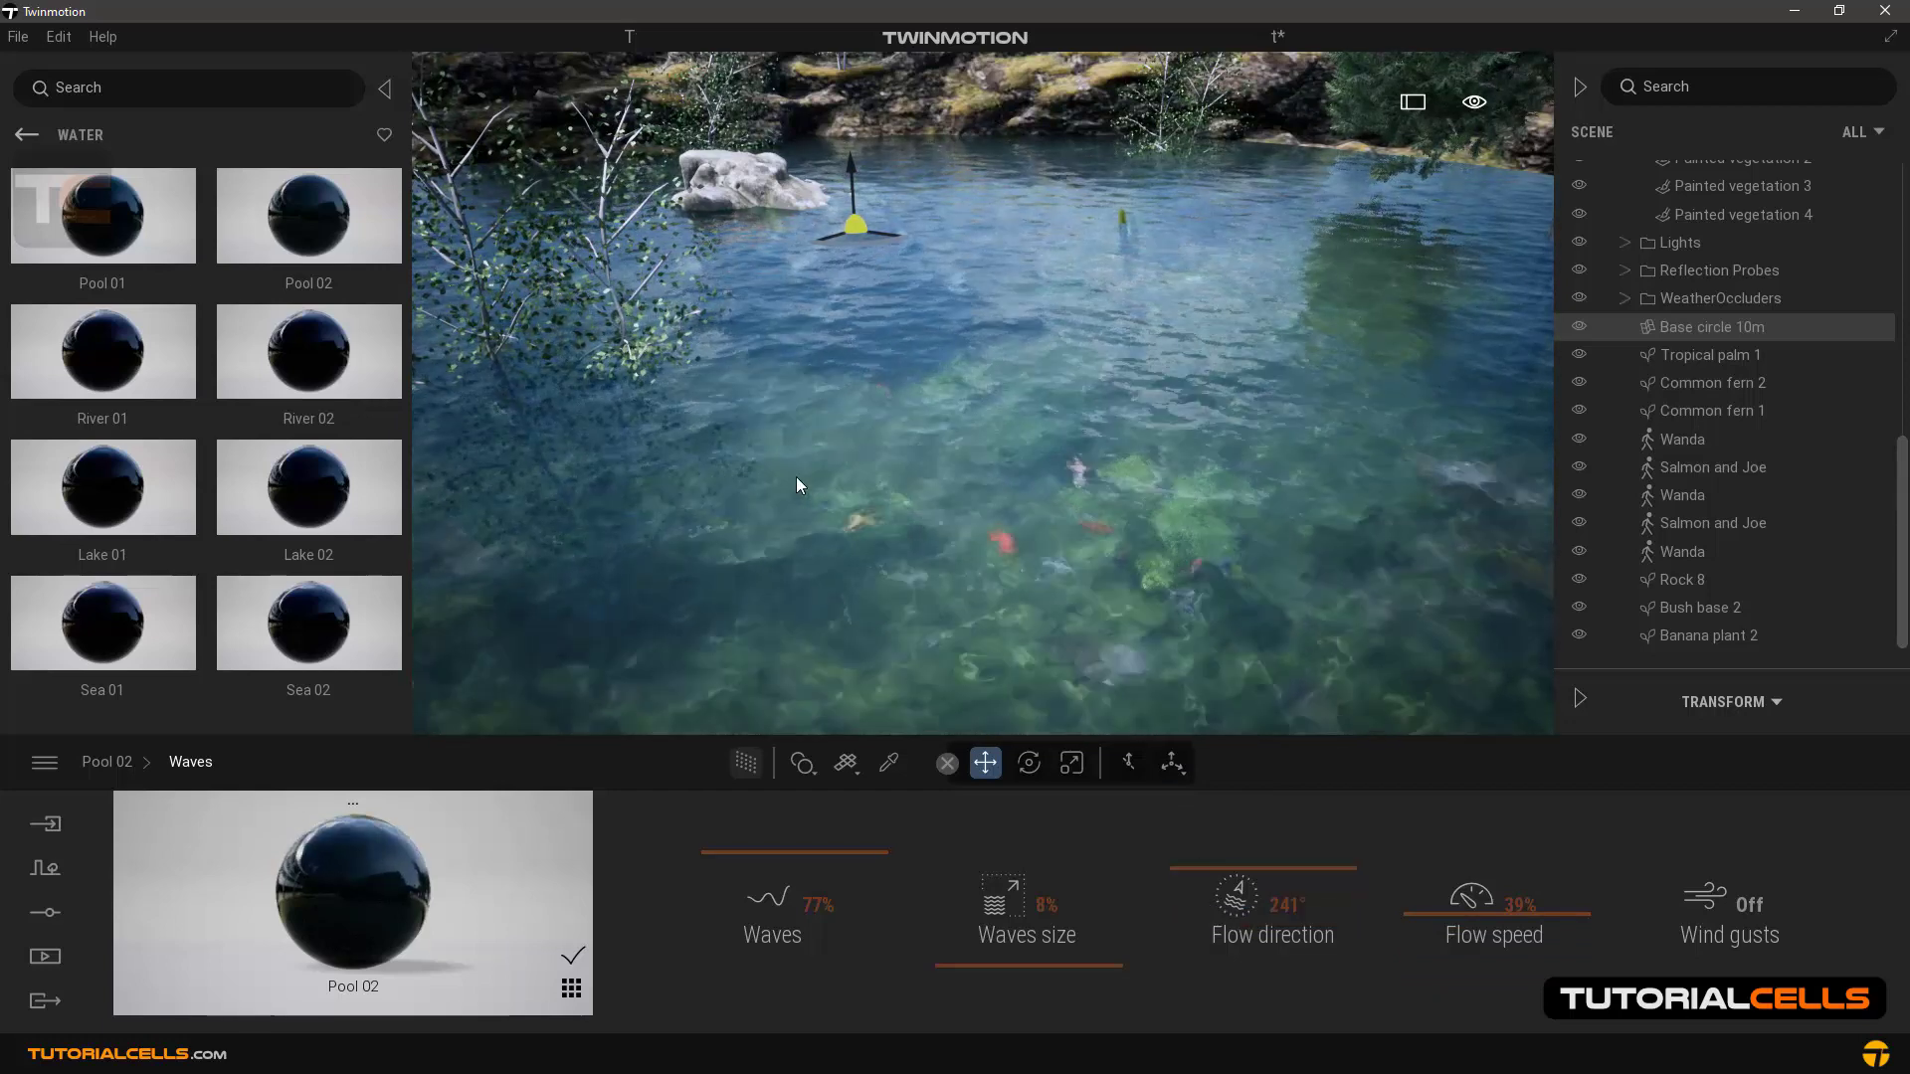
drag(1178, 887, 1186, 926)
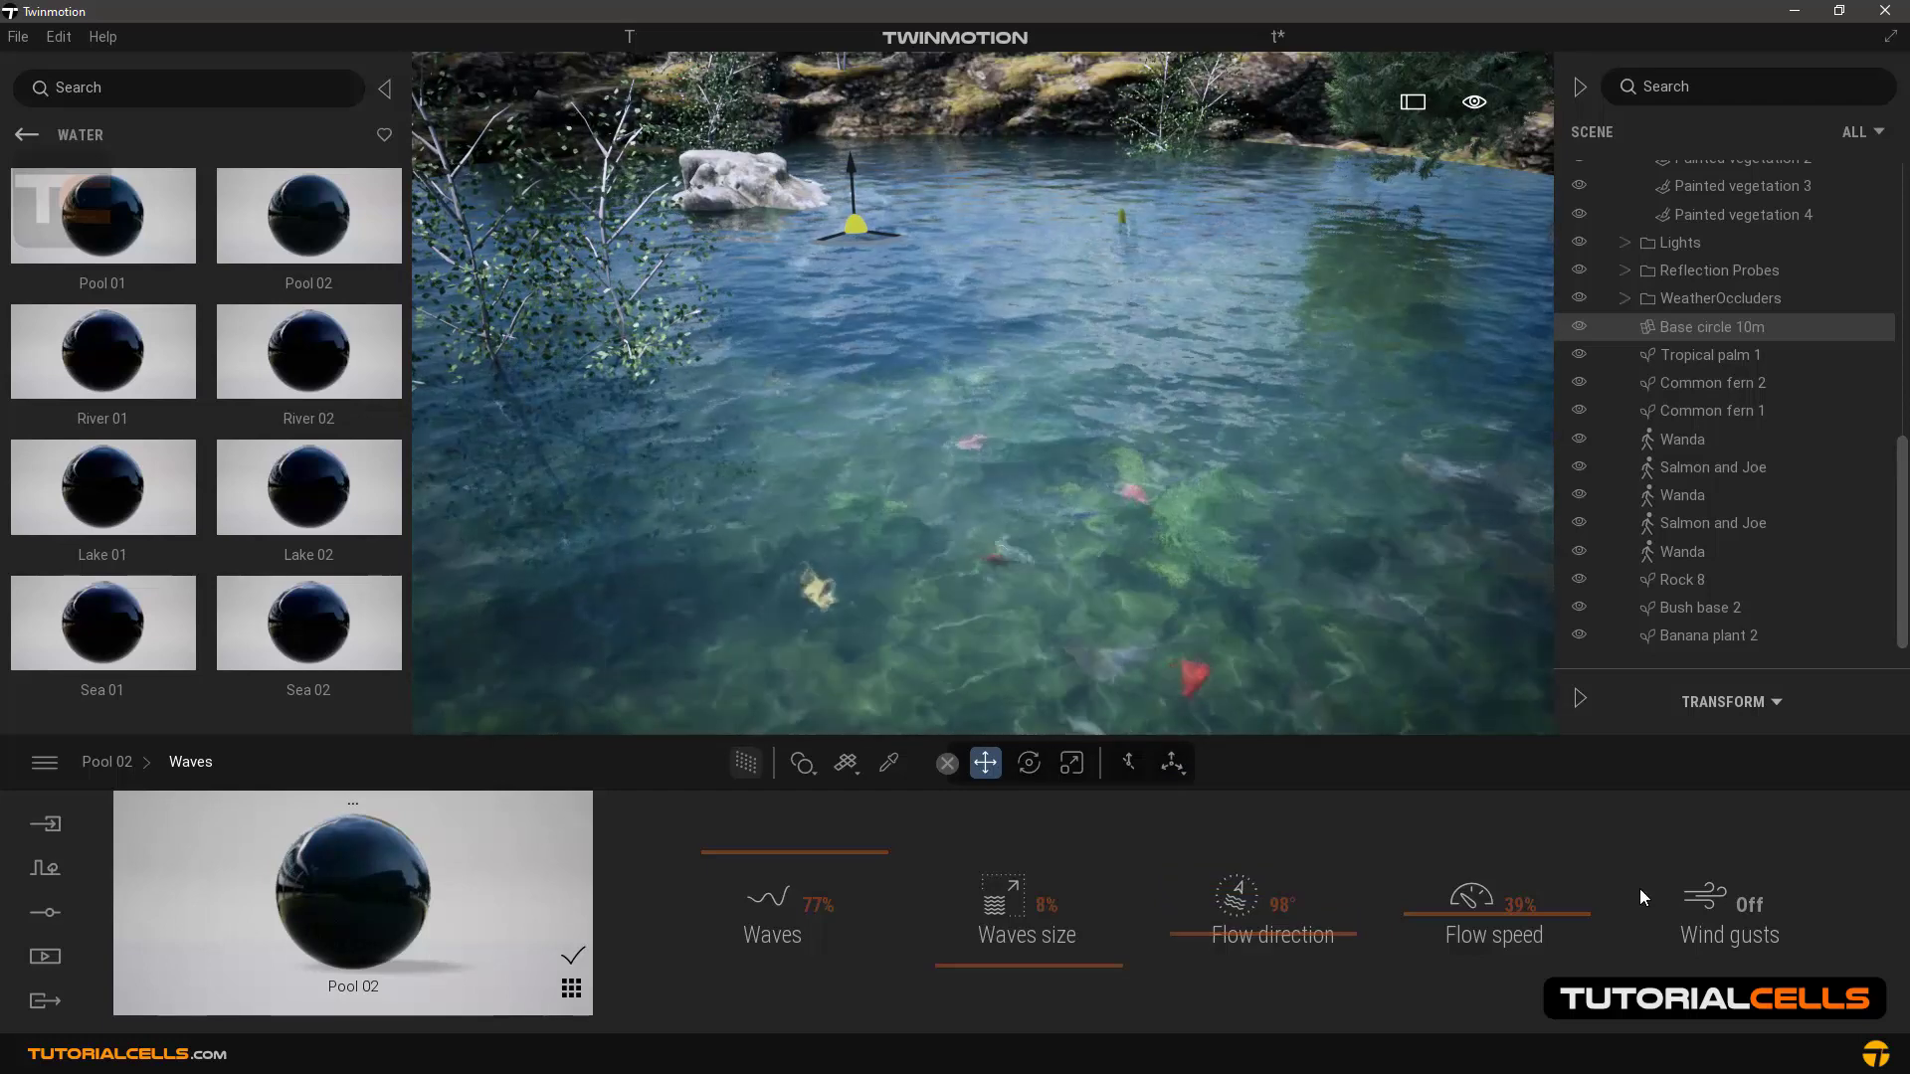
click(1738, 904)
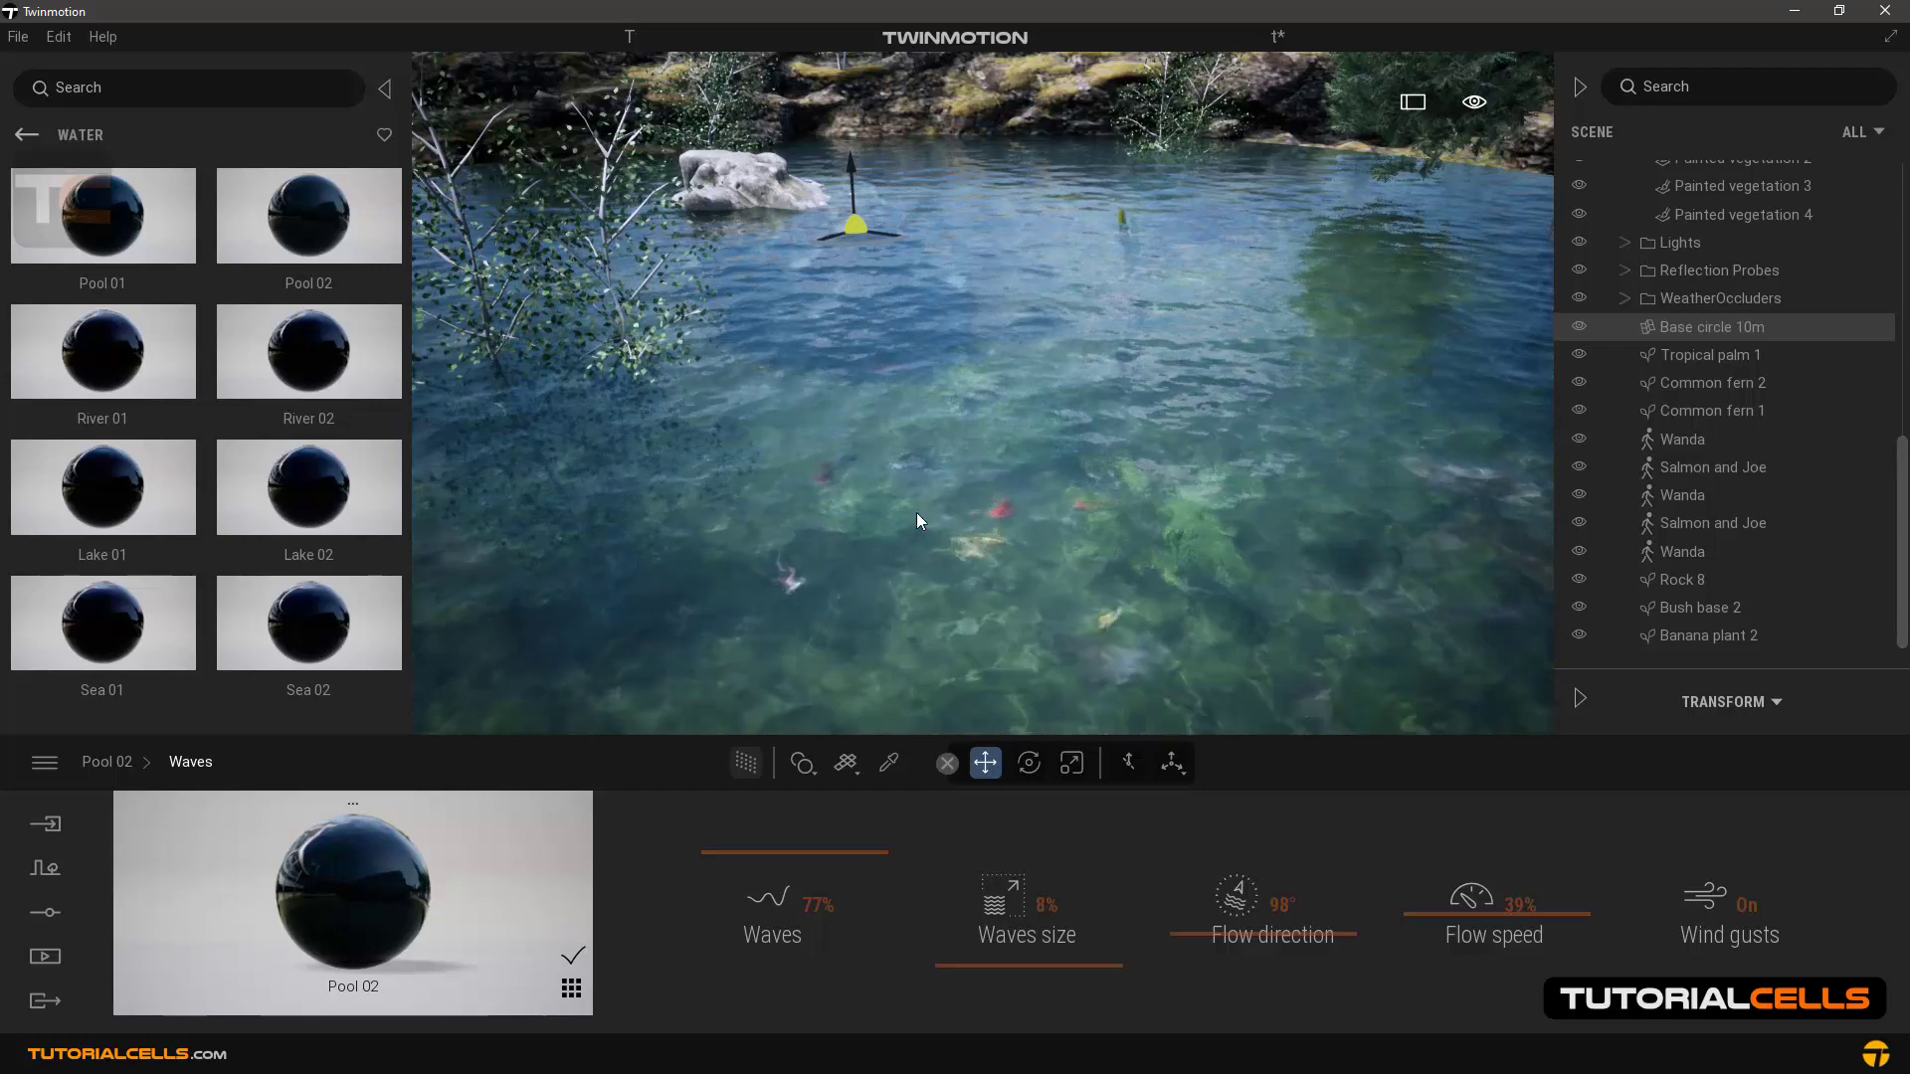
click(113, 763)
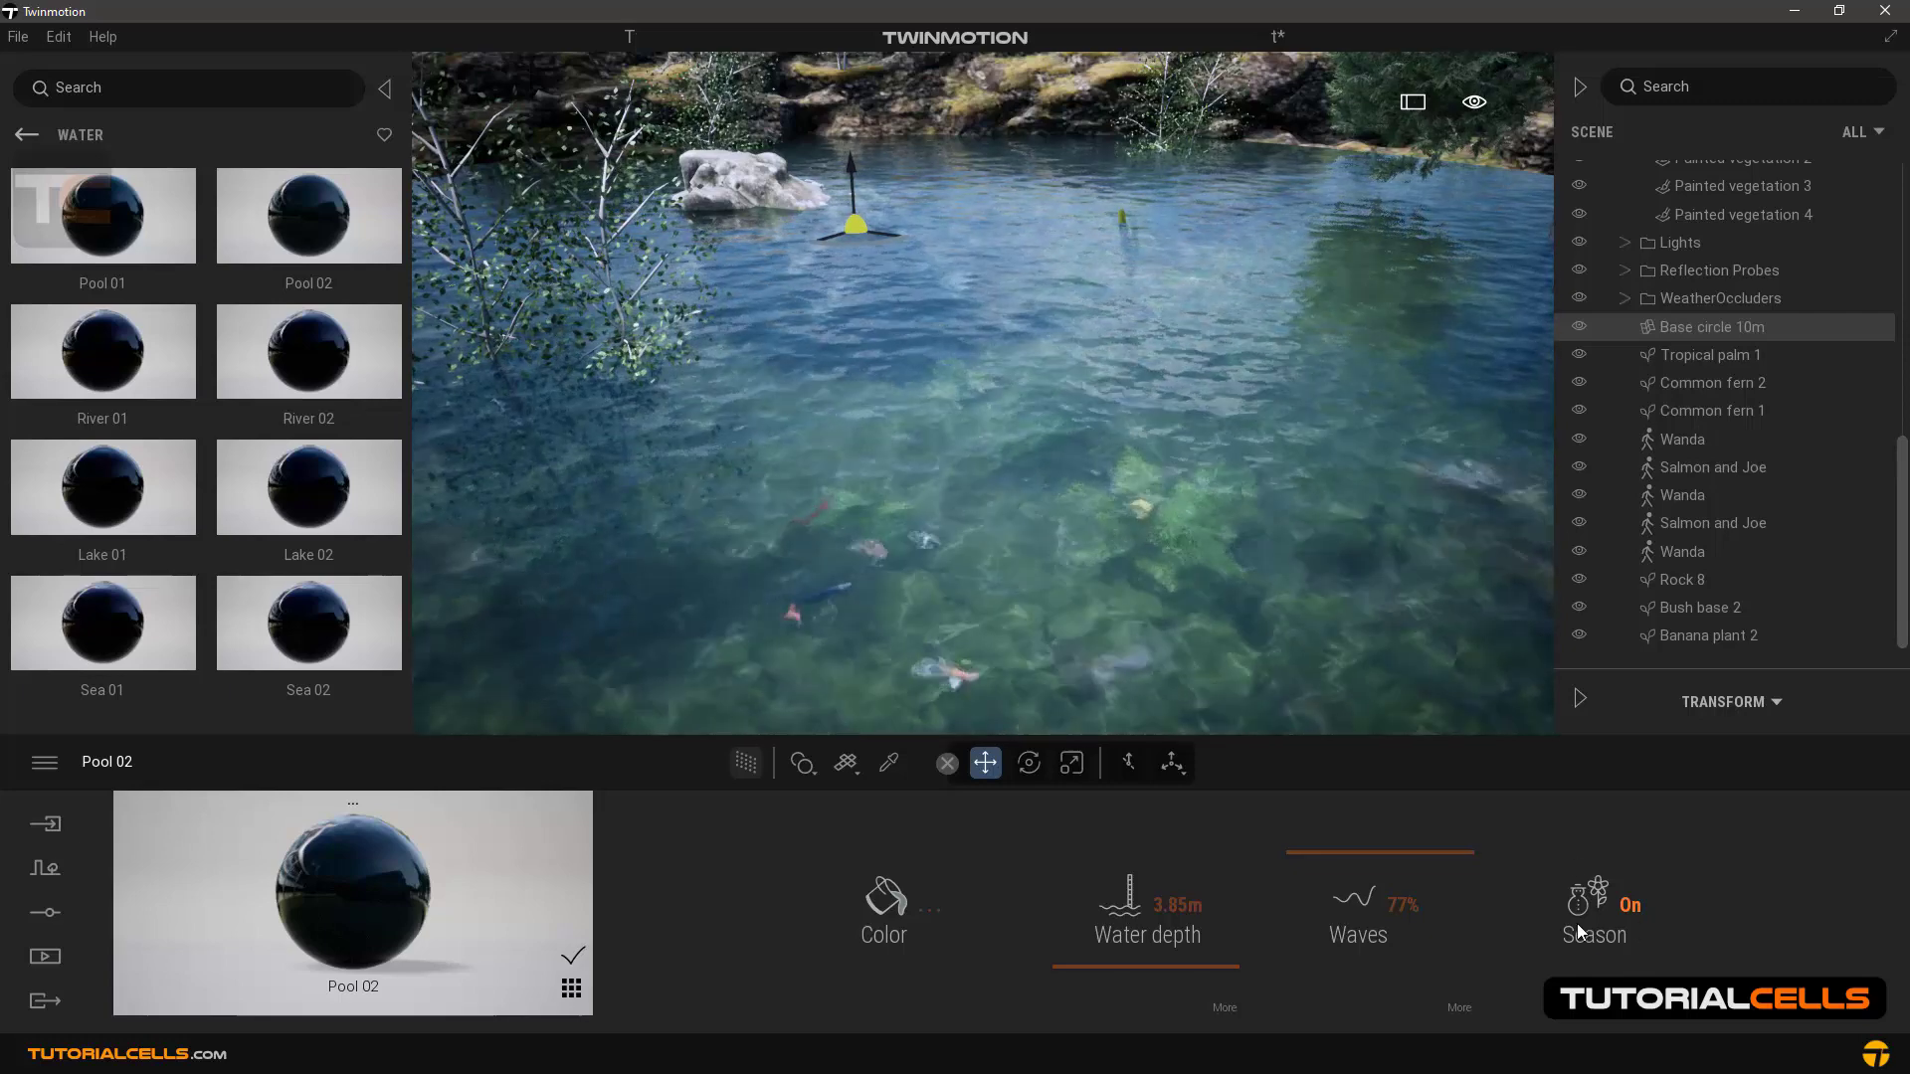
Step: Switch the Weather season to winter, freezing the pond
click(49, 917)
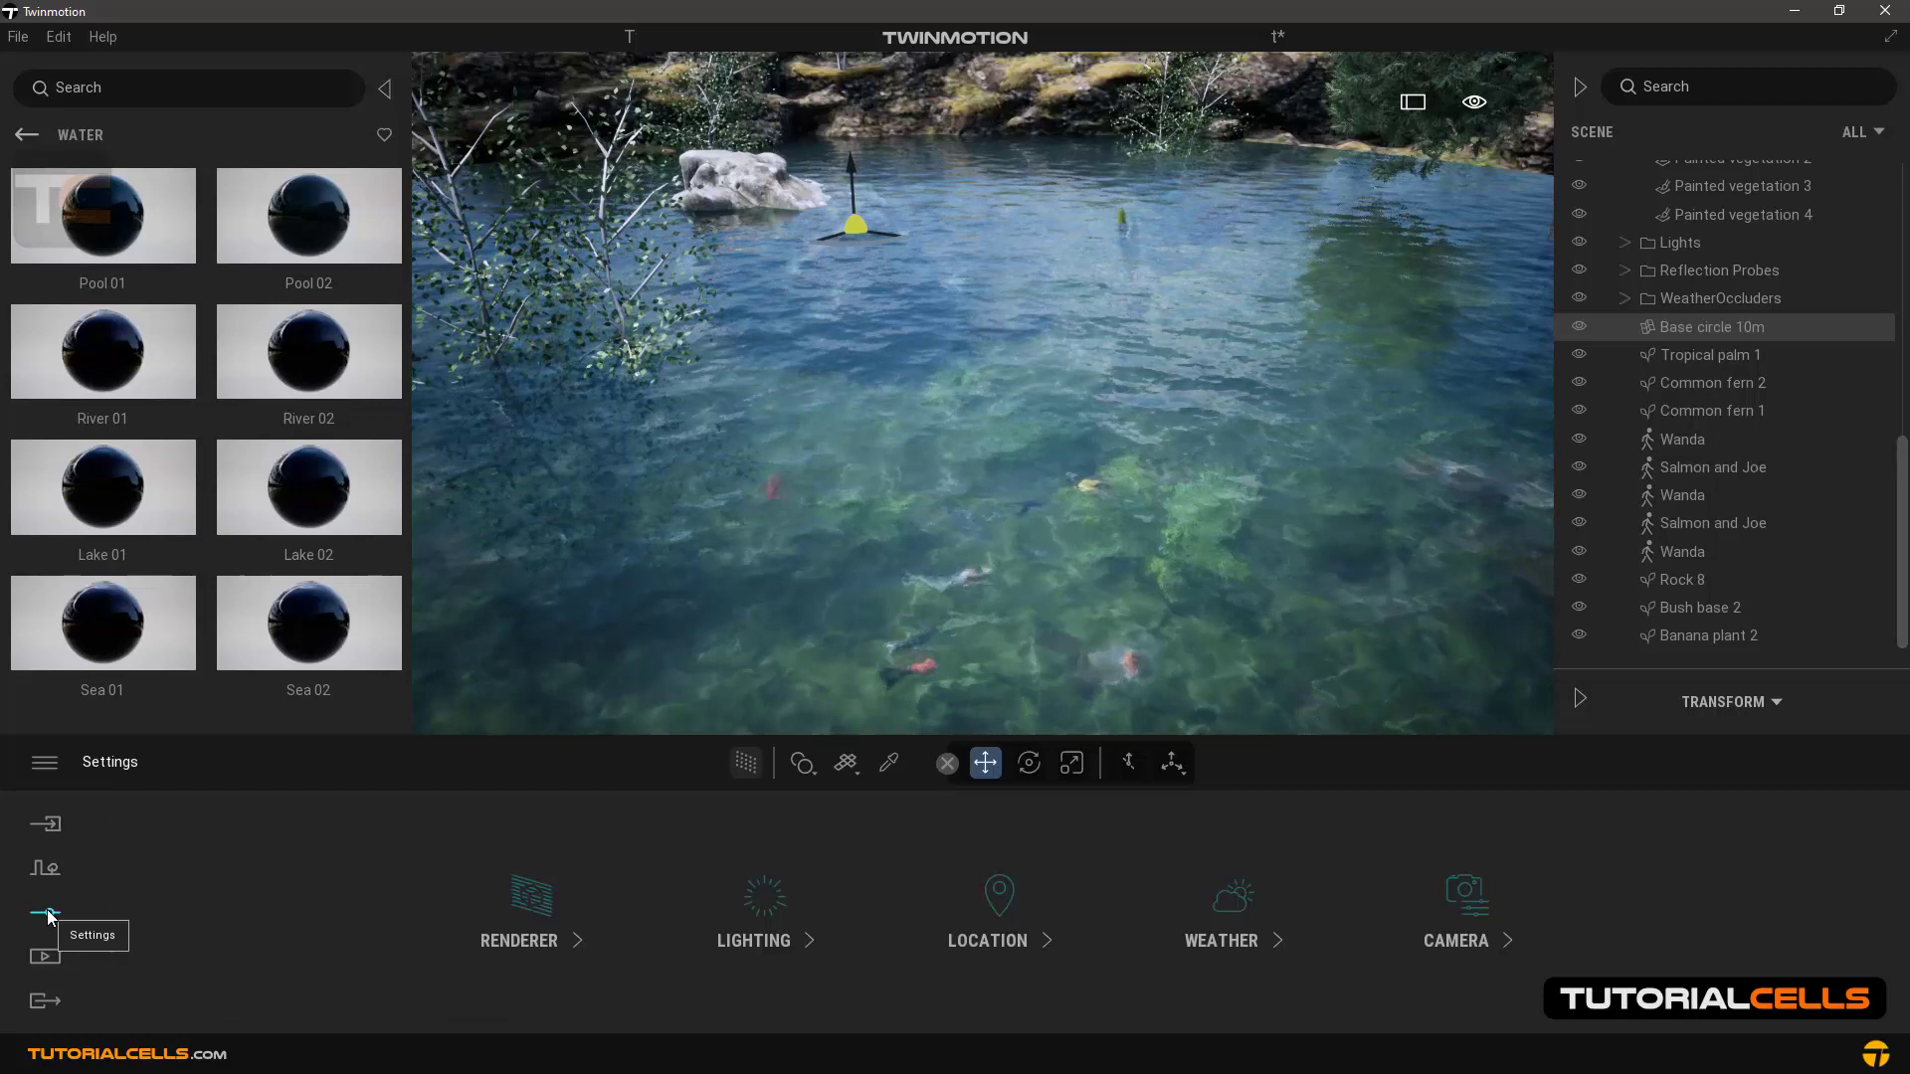
click(1215, 911)
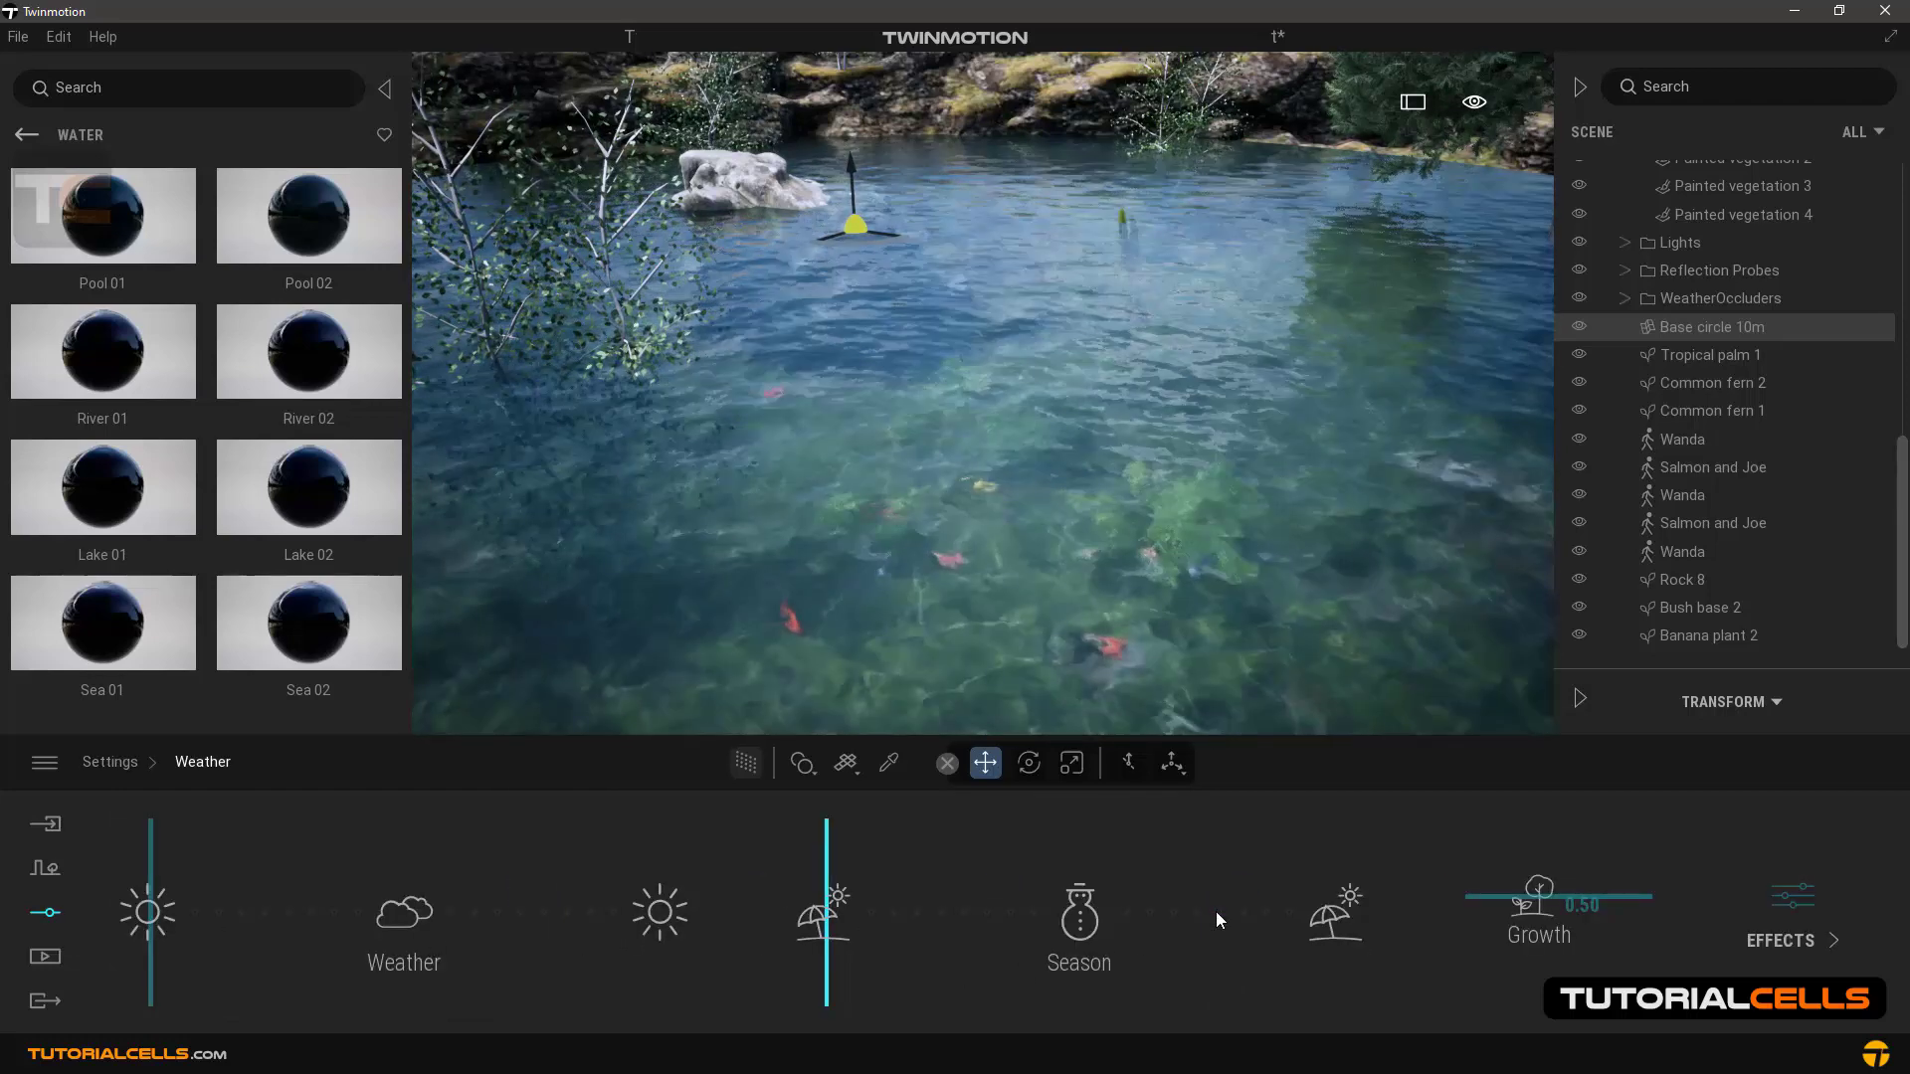
click(1079, 895)
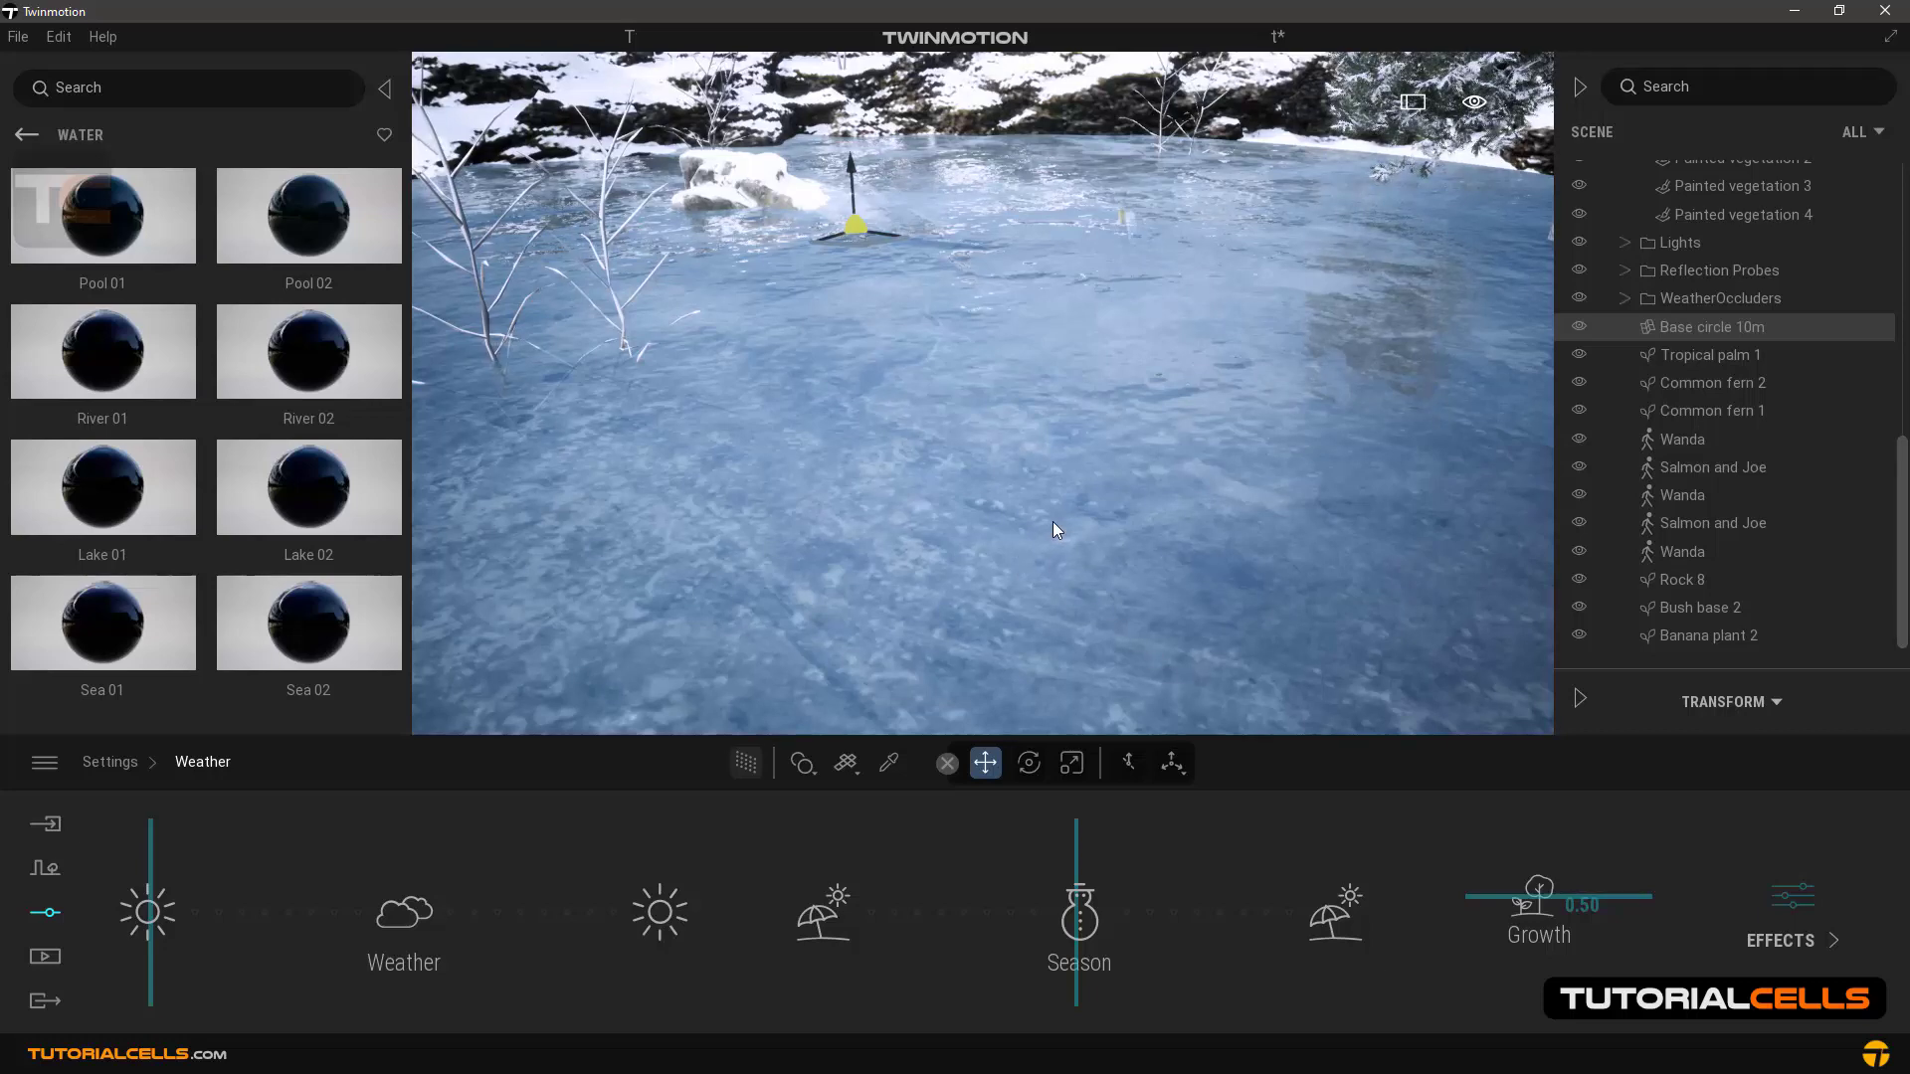
Step: Move the season marker back to summer so the clear water returns
click(934, 845)
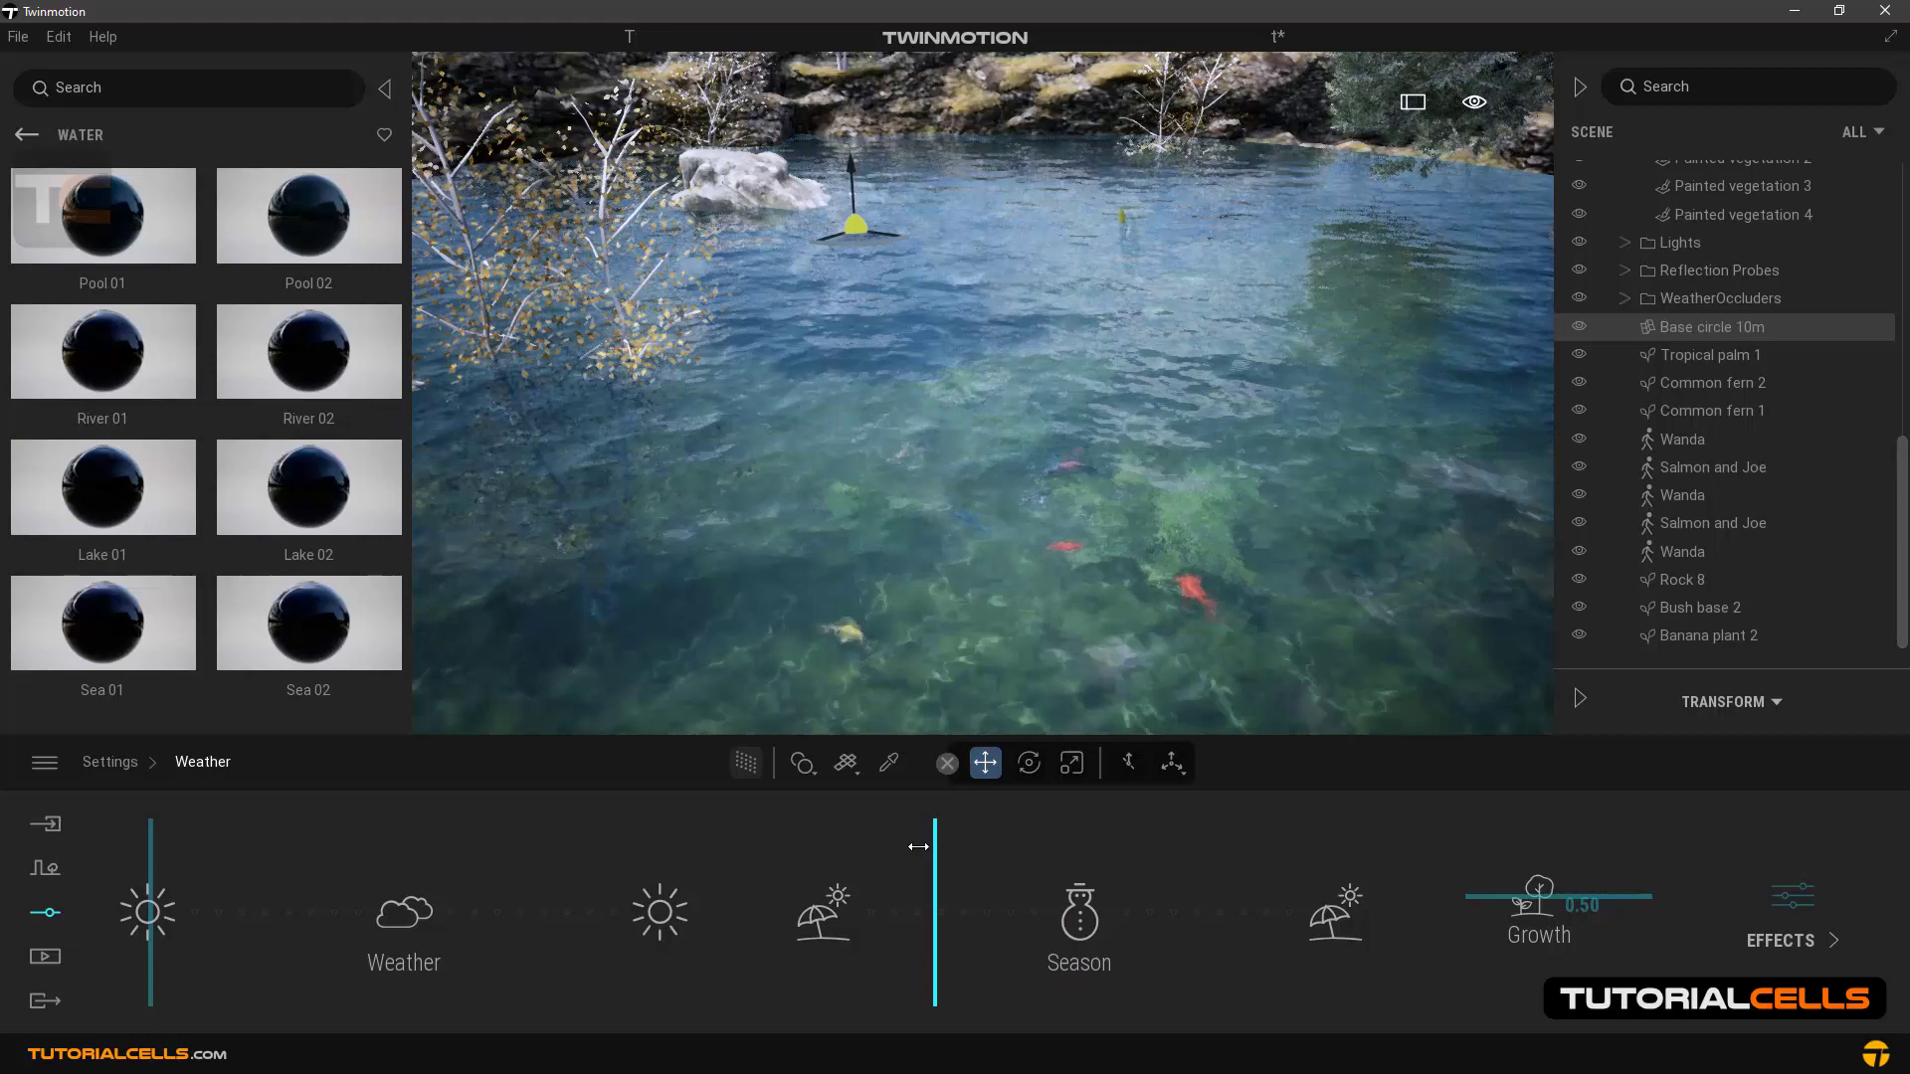
drag(918, 846, 1030, 866)
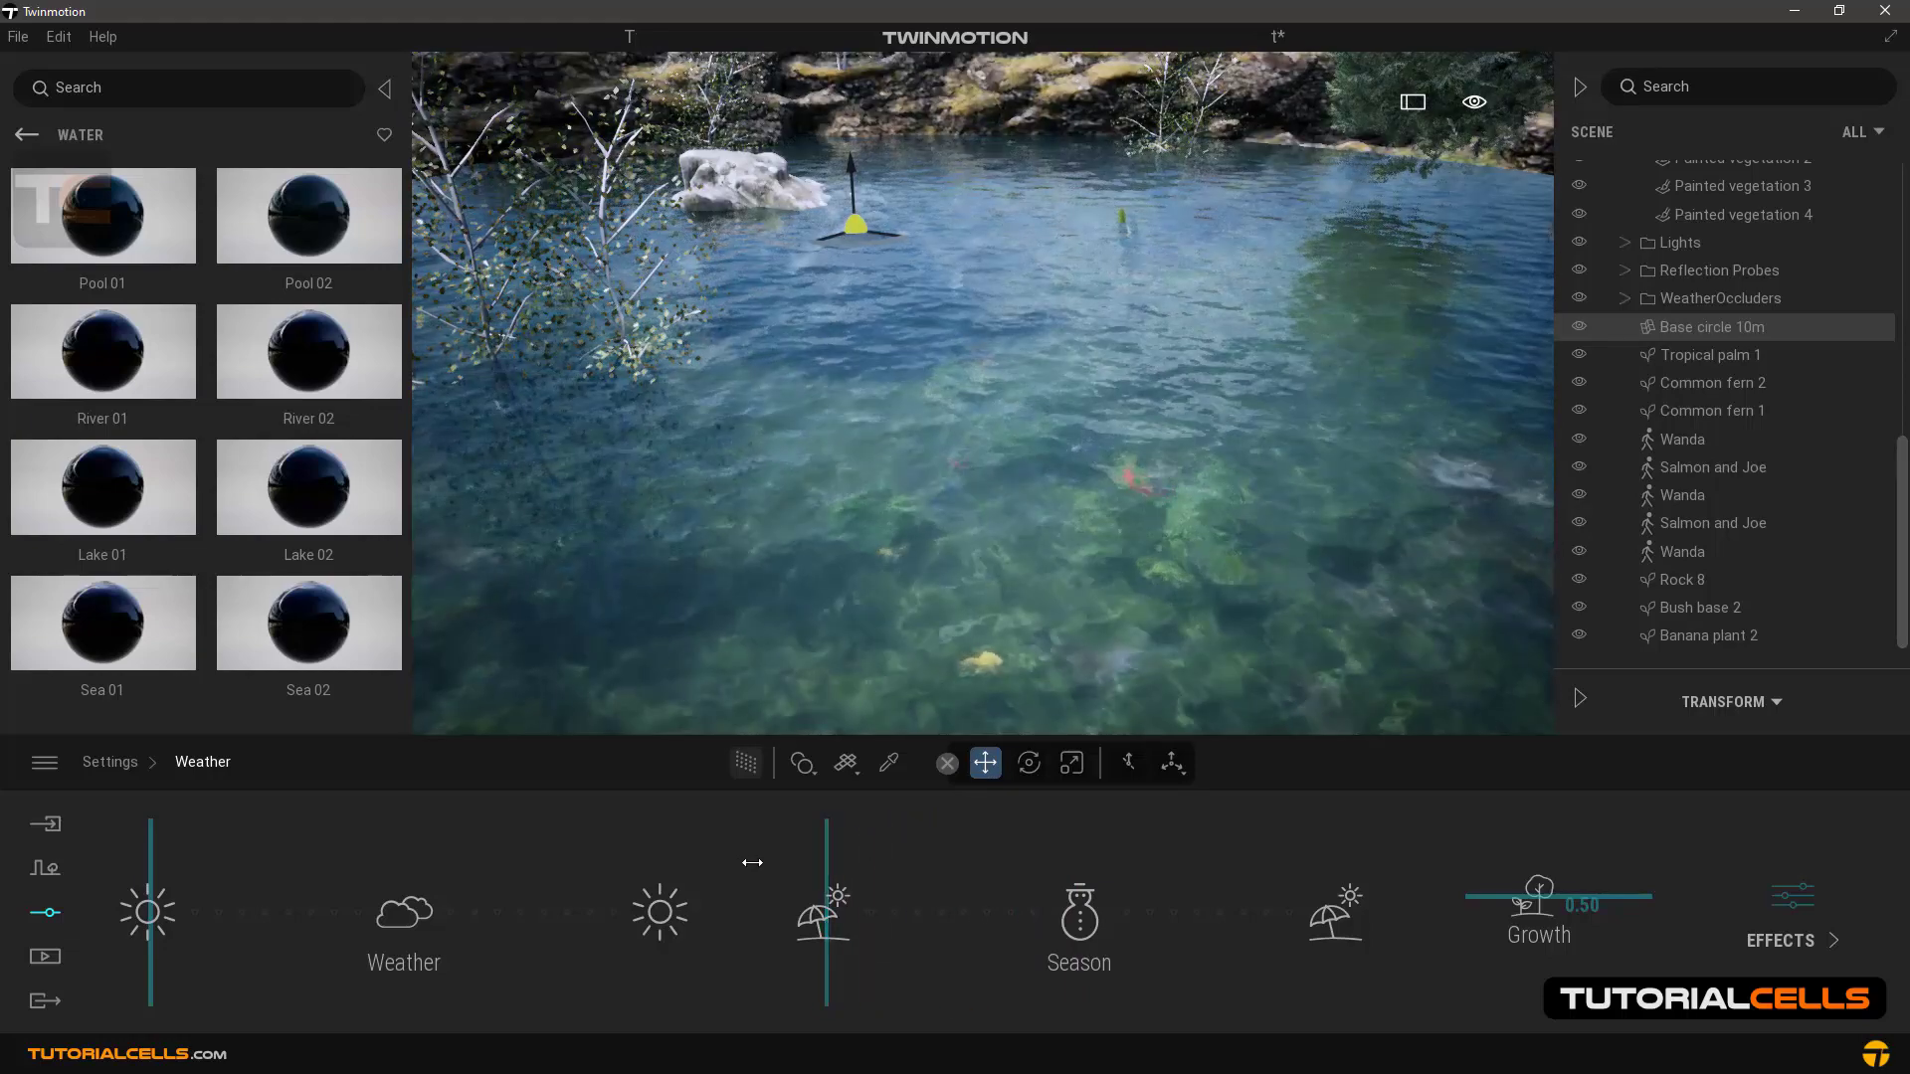
drag(1031, 866, 825, 867)
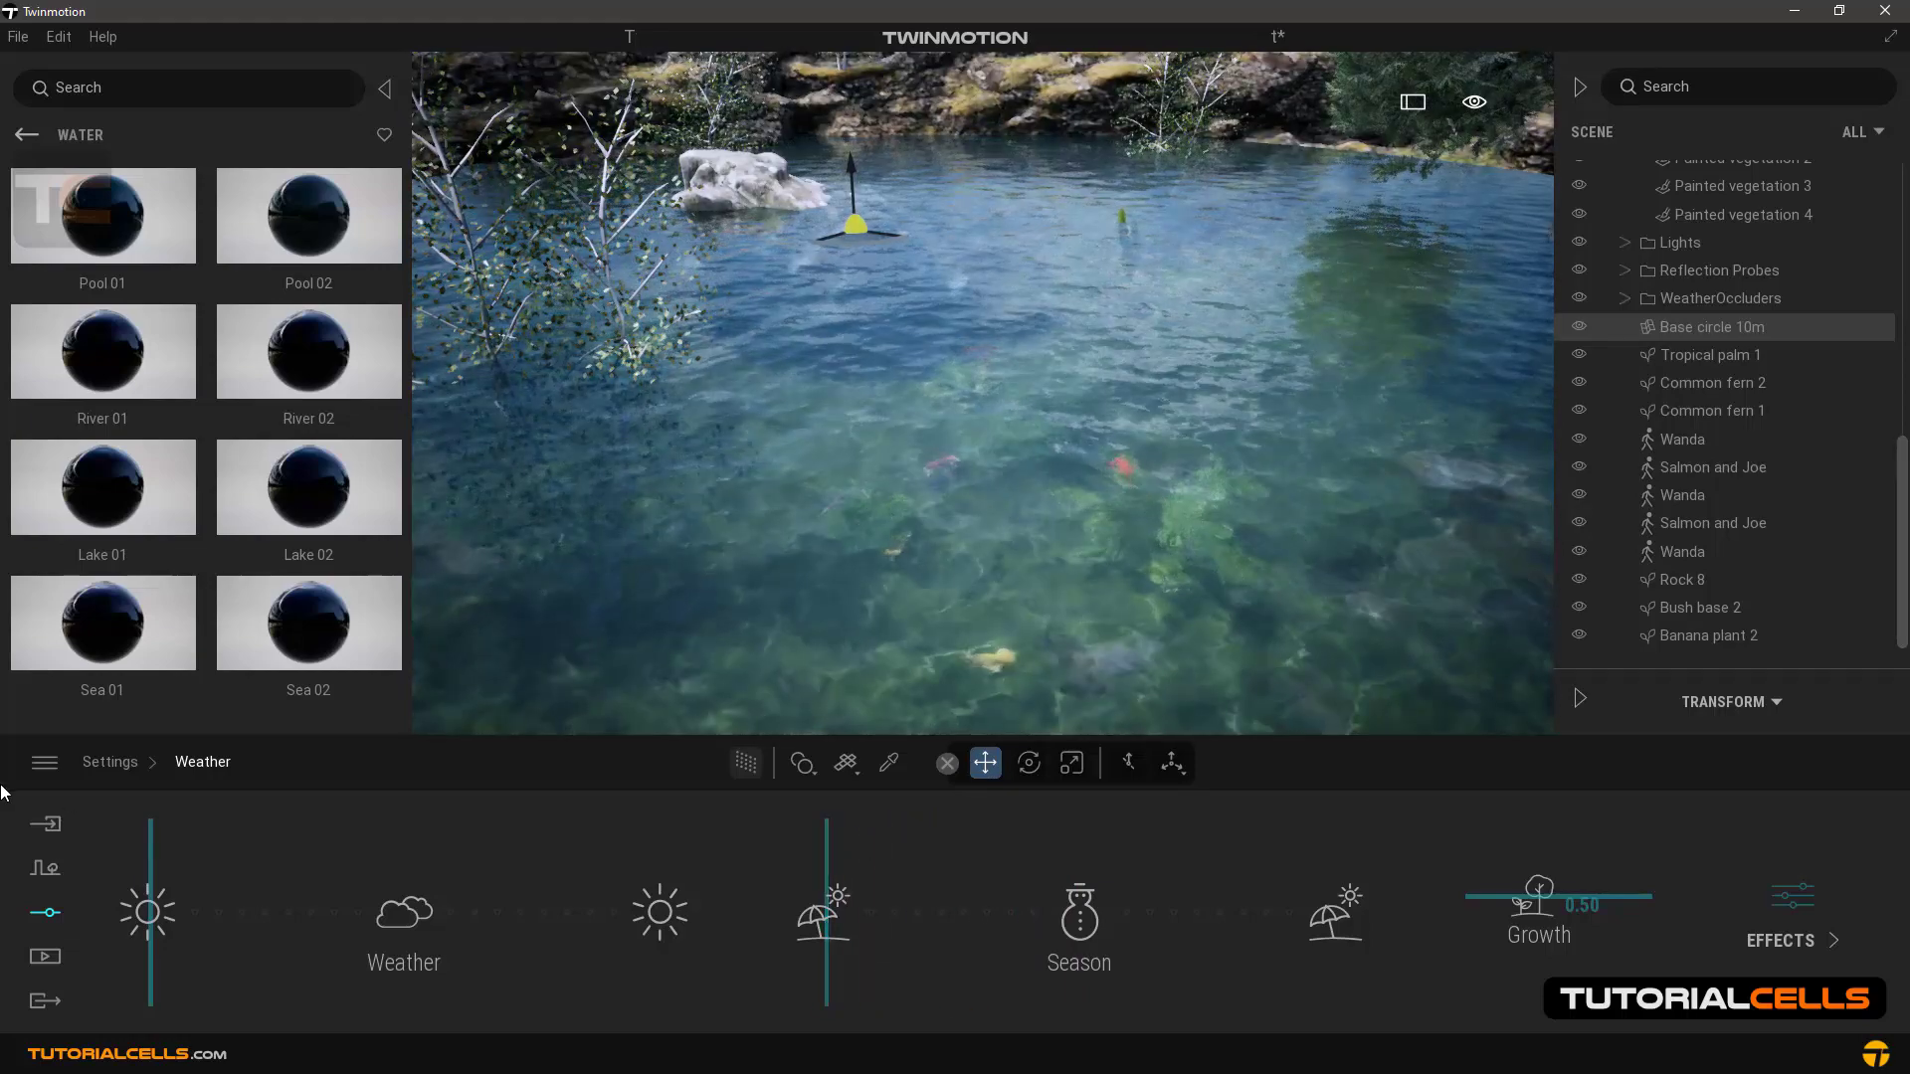
Step: Sample the pond water to reopen Pool 02 settings, toggling Season off and back on
click(886, 769)
click(1134, 628)
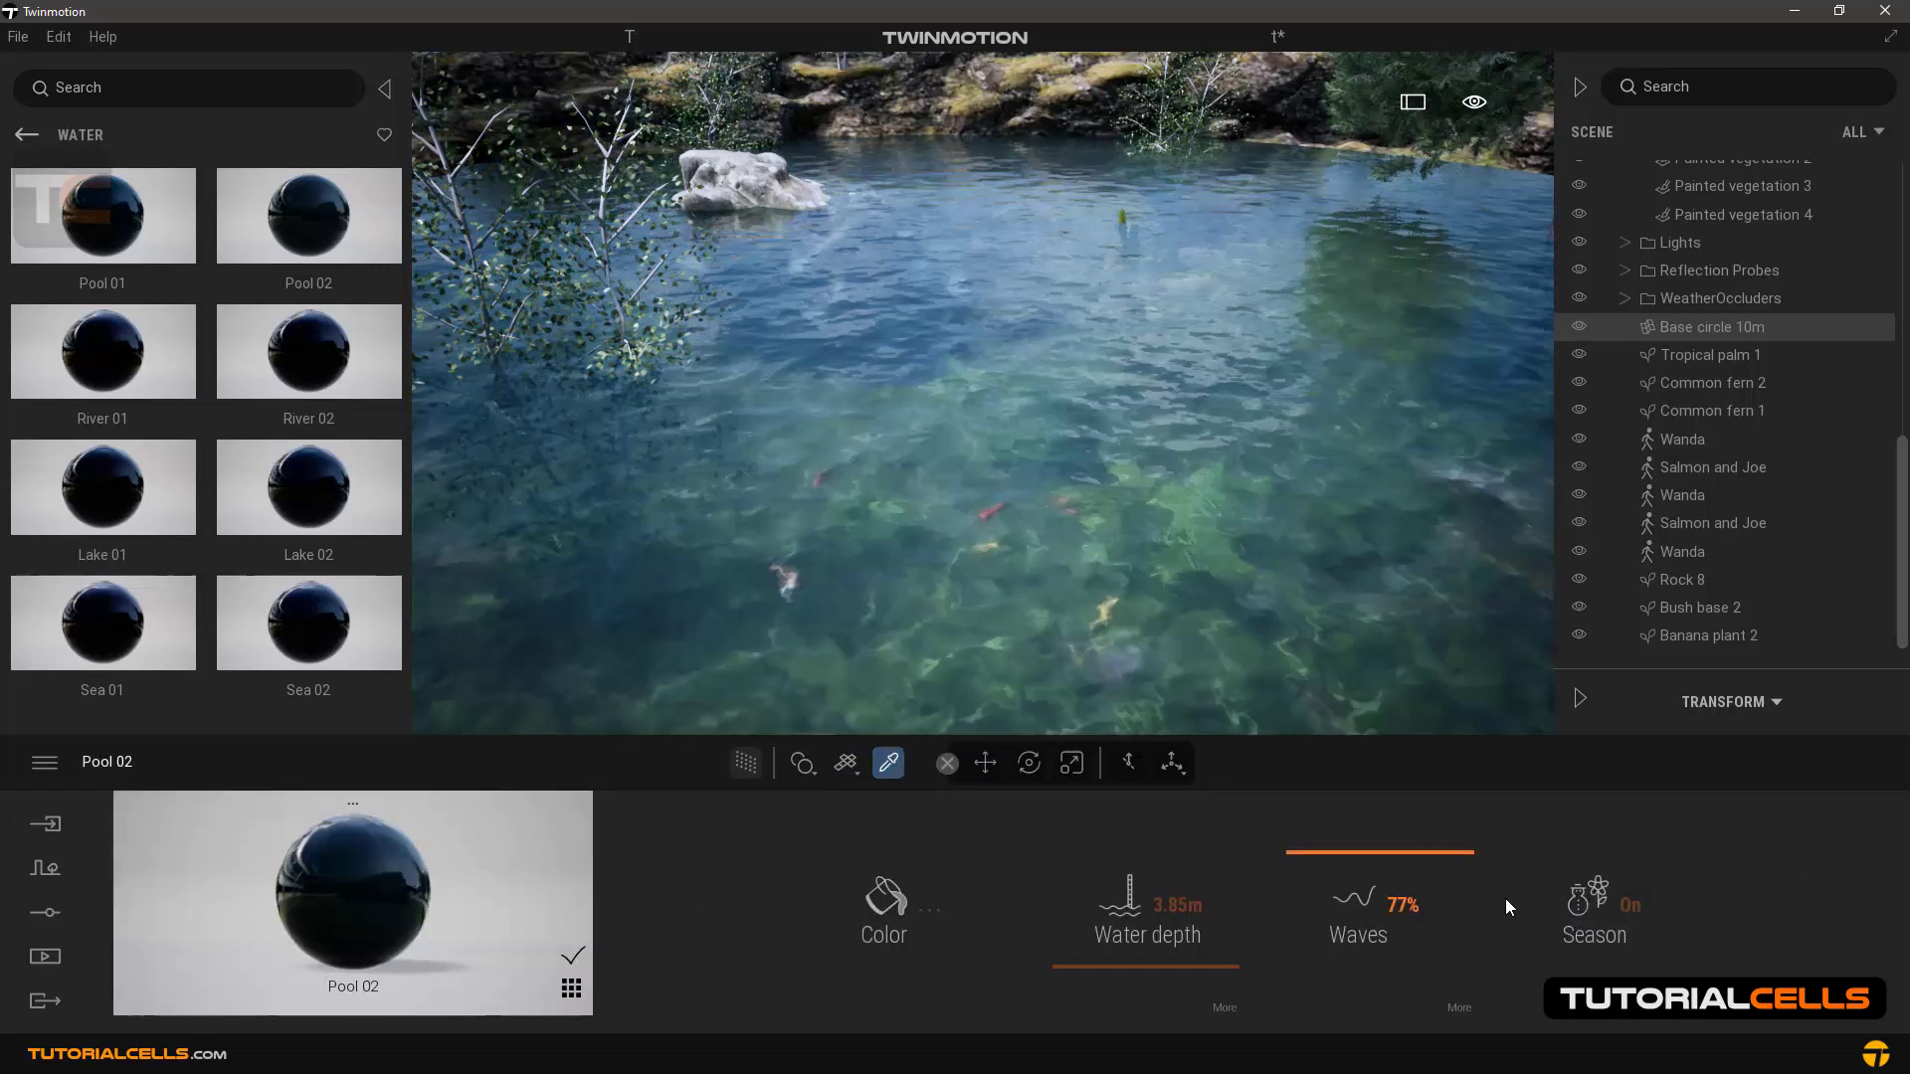
click(1613, 907)
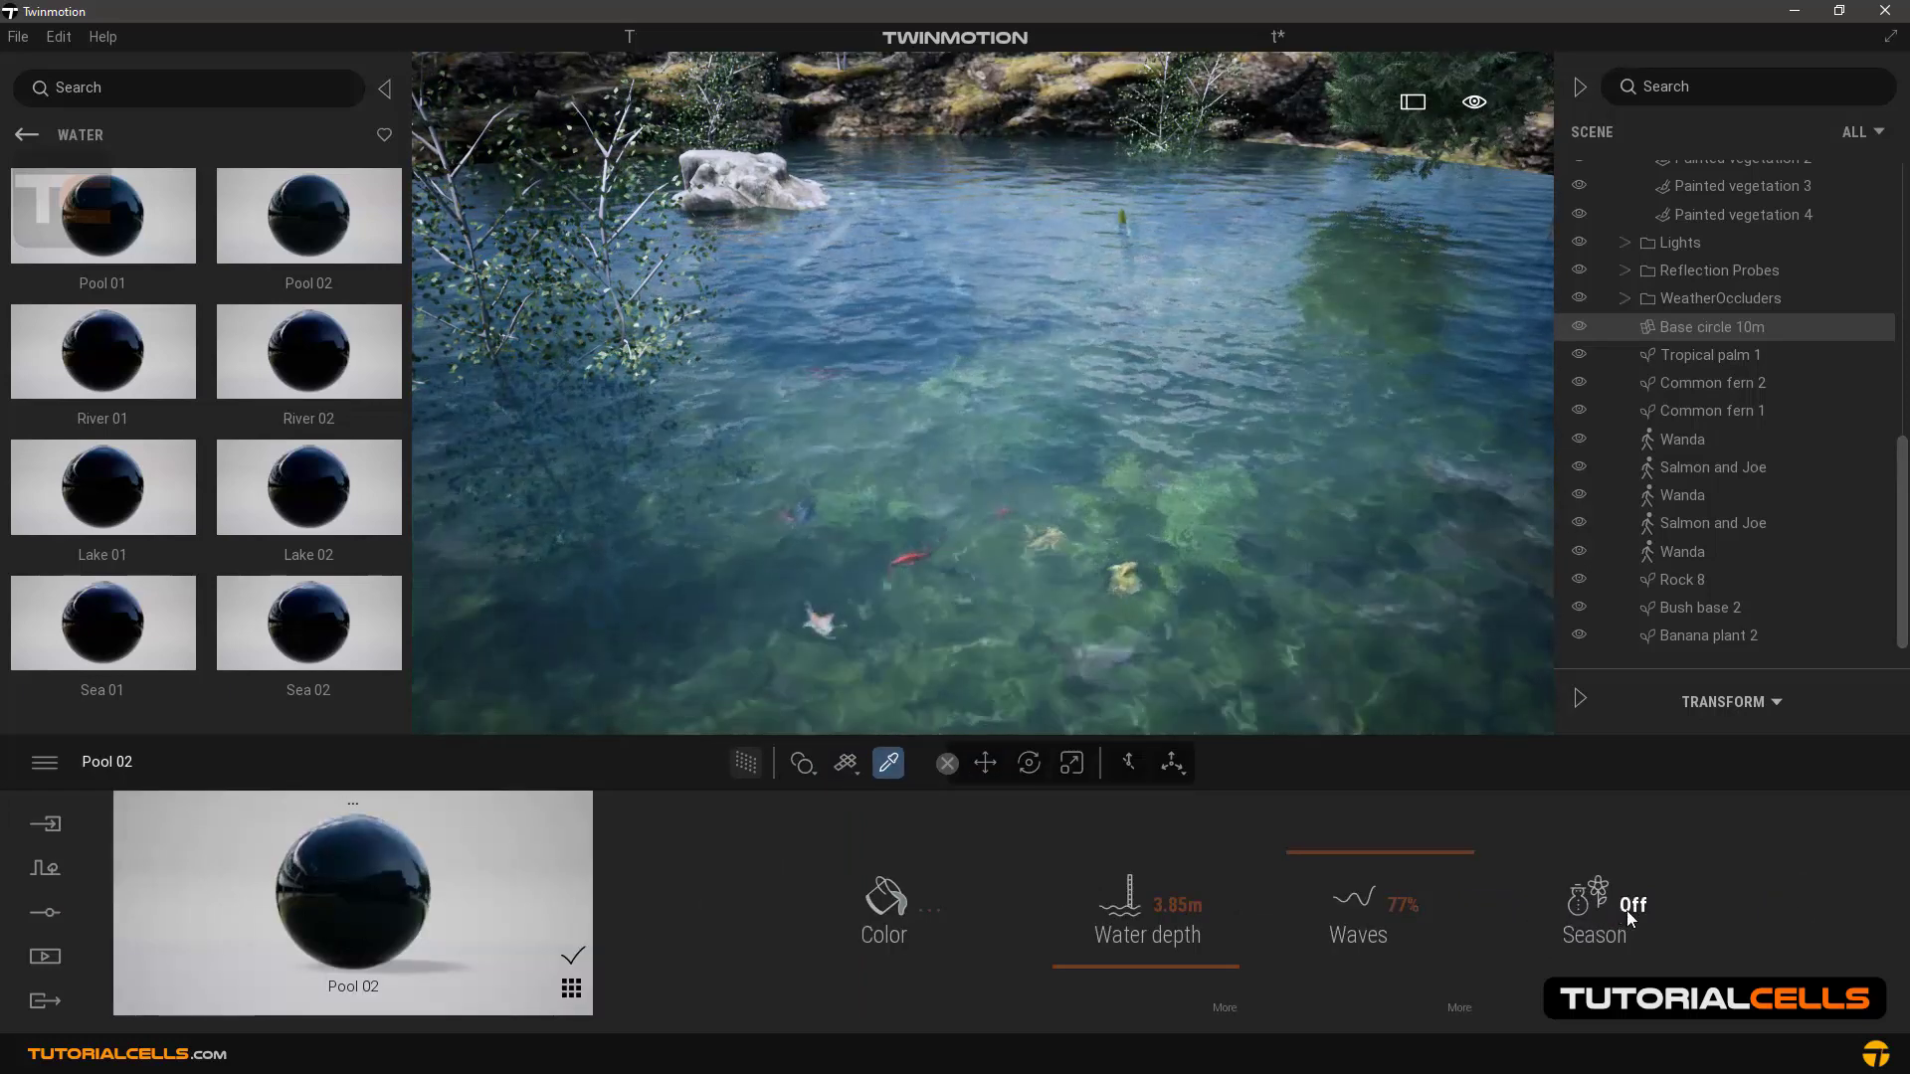
click(1629, 912)
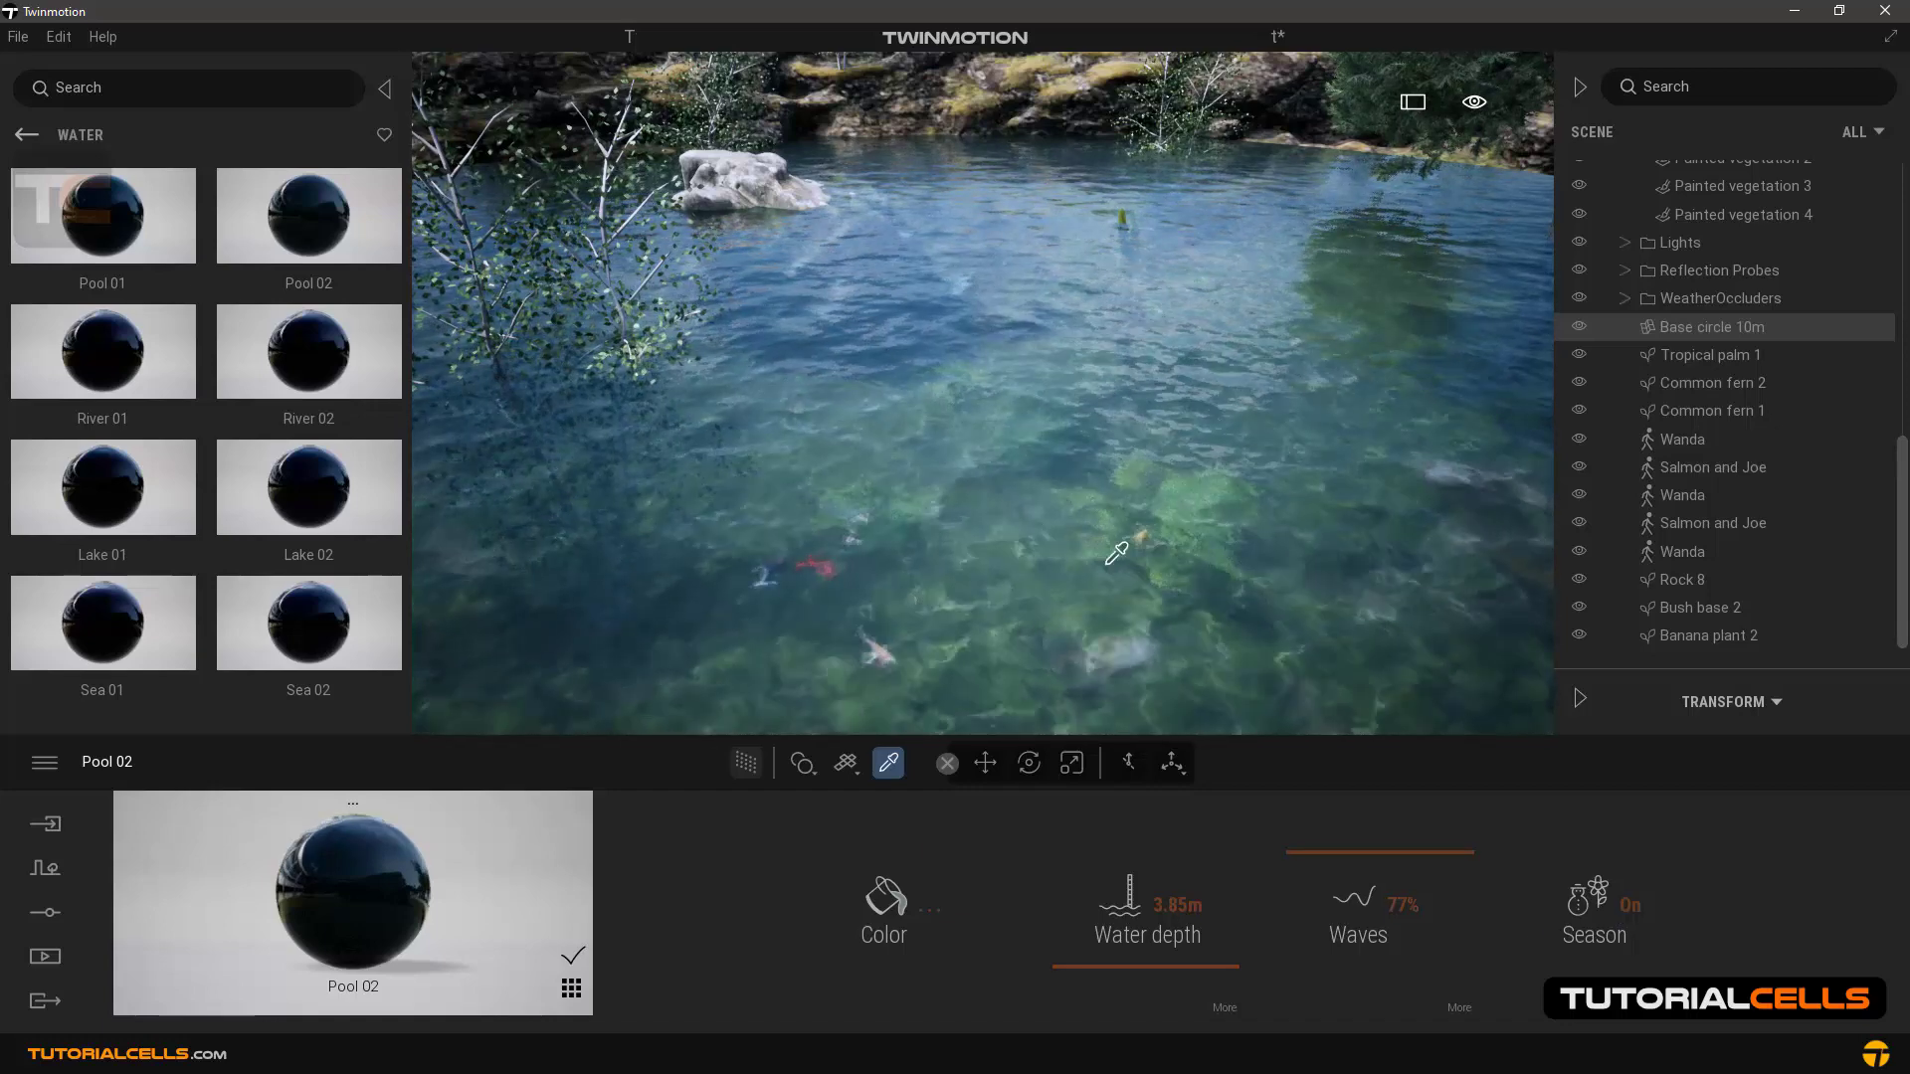
click(986, 764)
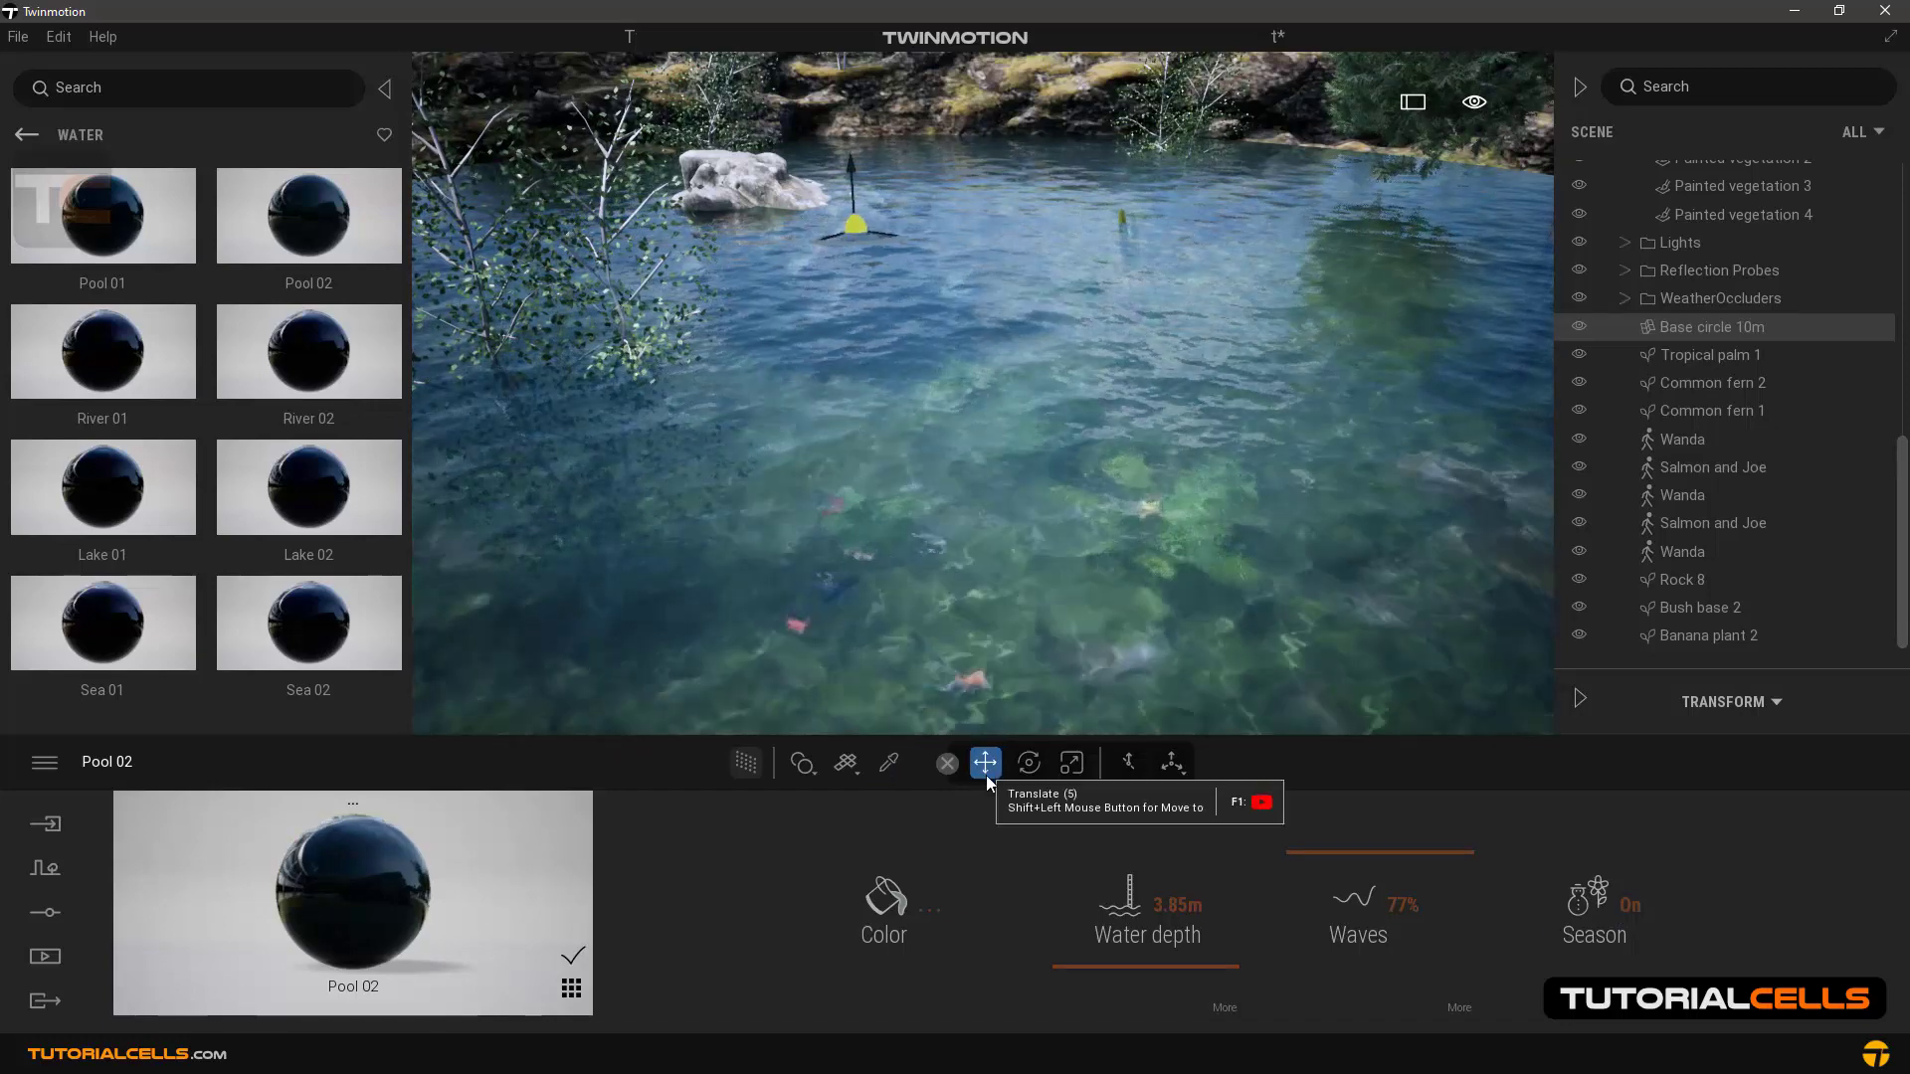